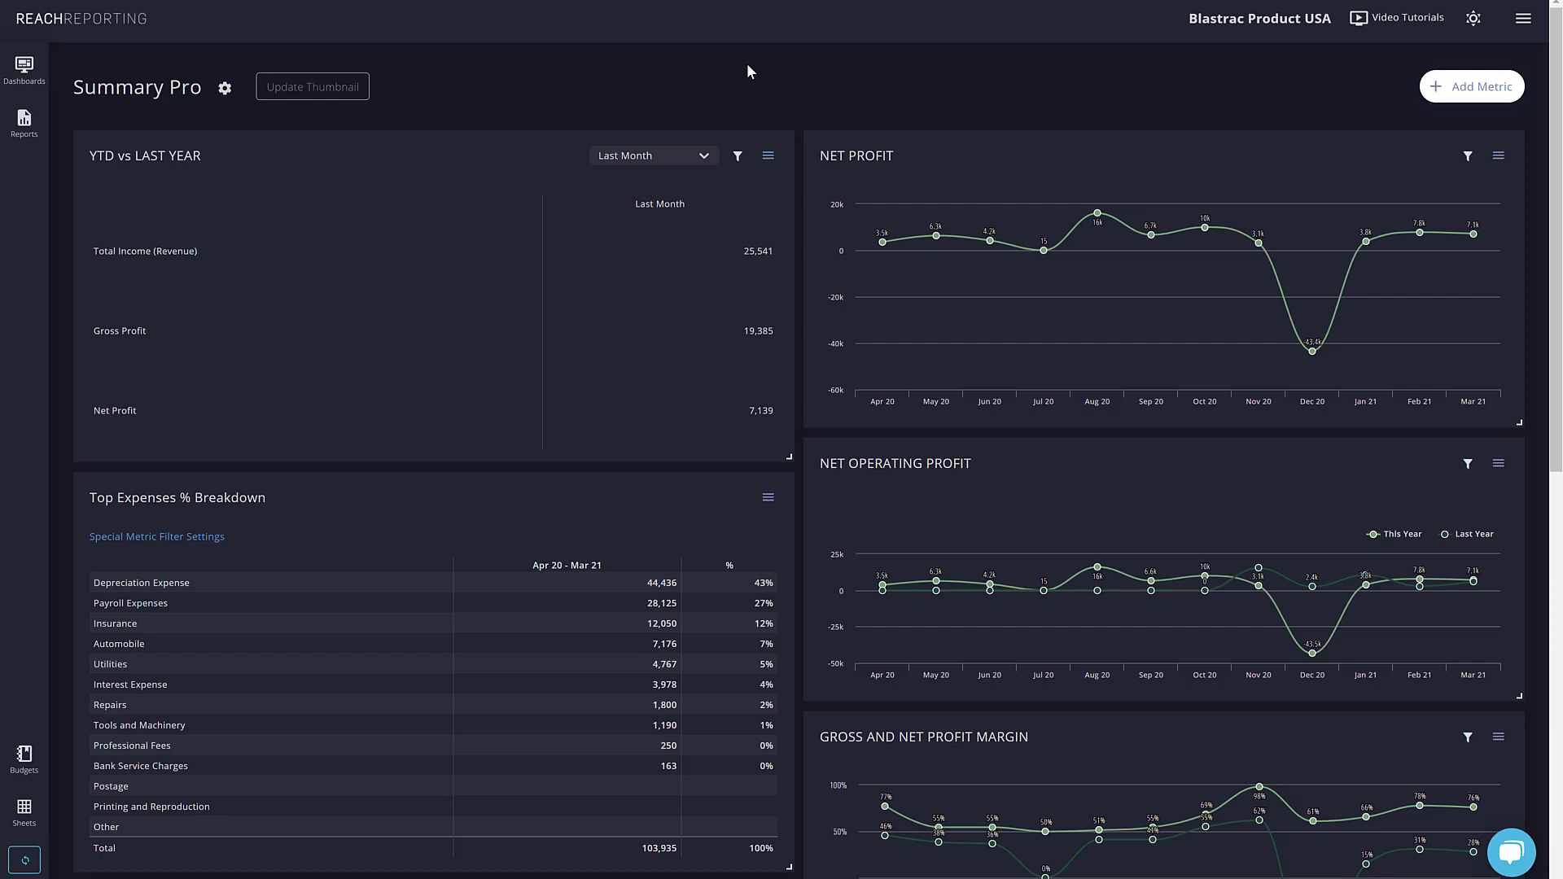
- Edit the YTD vs LAST YEAR metric and add a live-date total column for Year to Last Month (1 yr ago), without a comparison period
{"action": "left_click", "coordinate": [766, 158]}
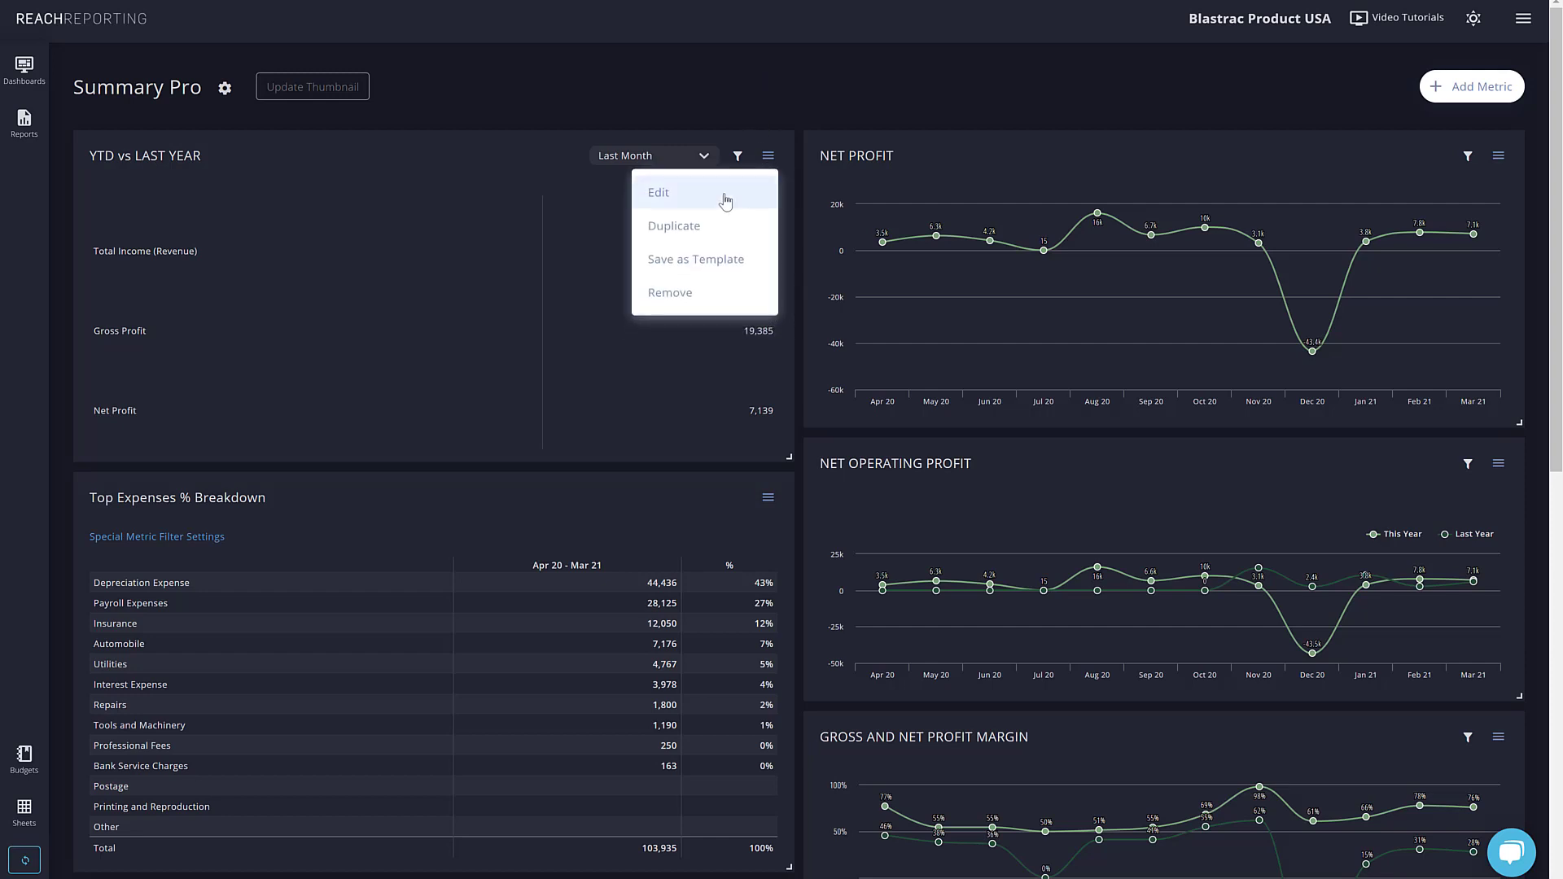
{"action": "left_click", "coordinate": [724, 201]}
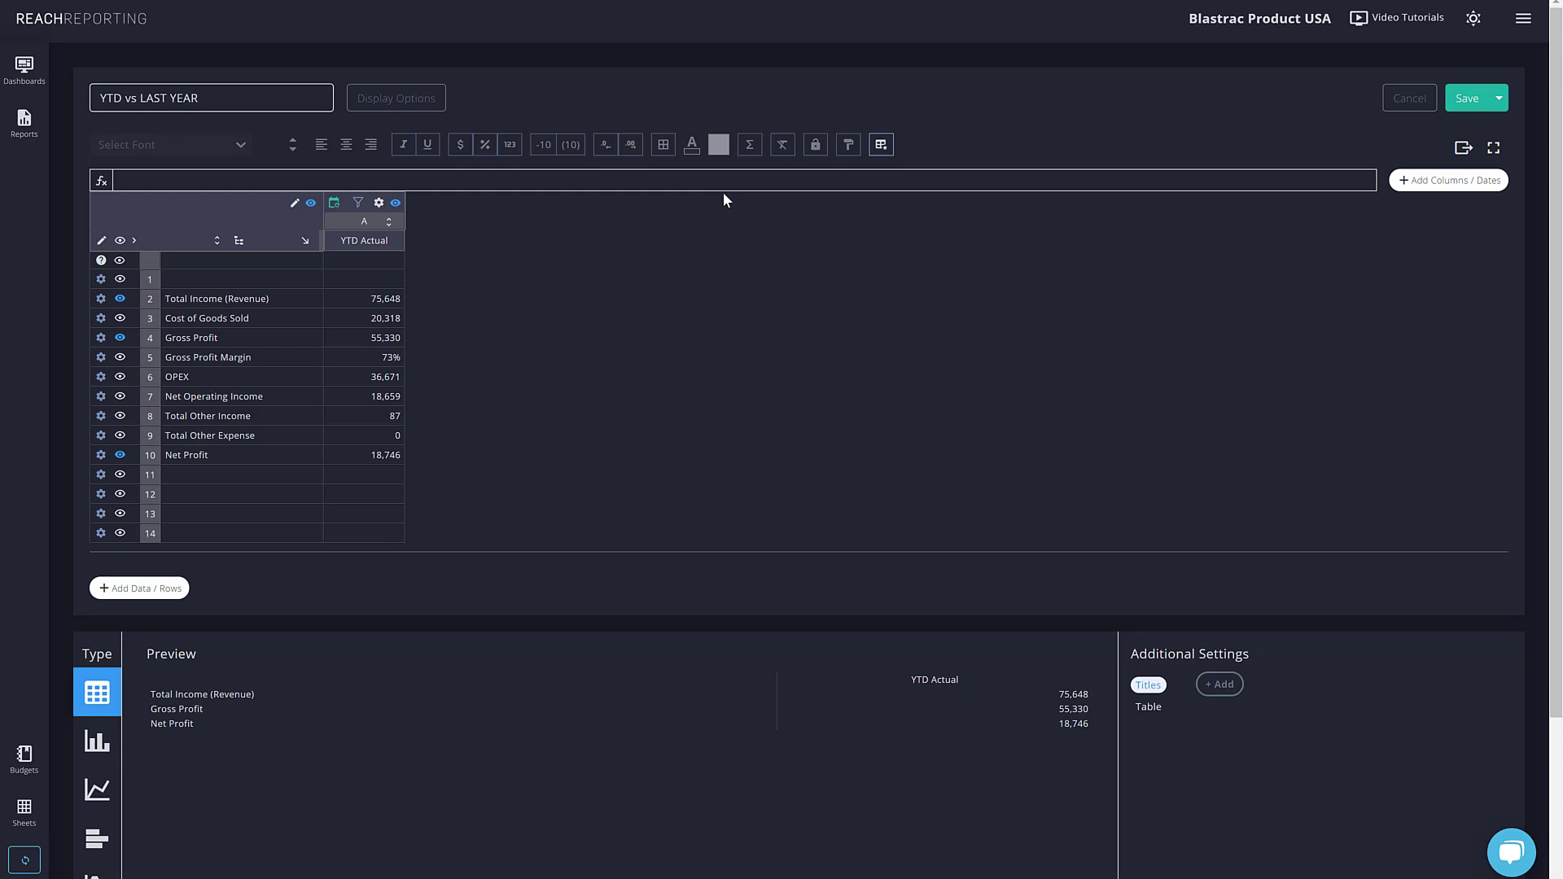
{"action": "left_click", "coordinate": [1415, 182]}
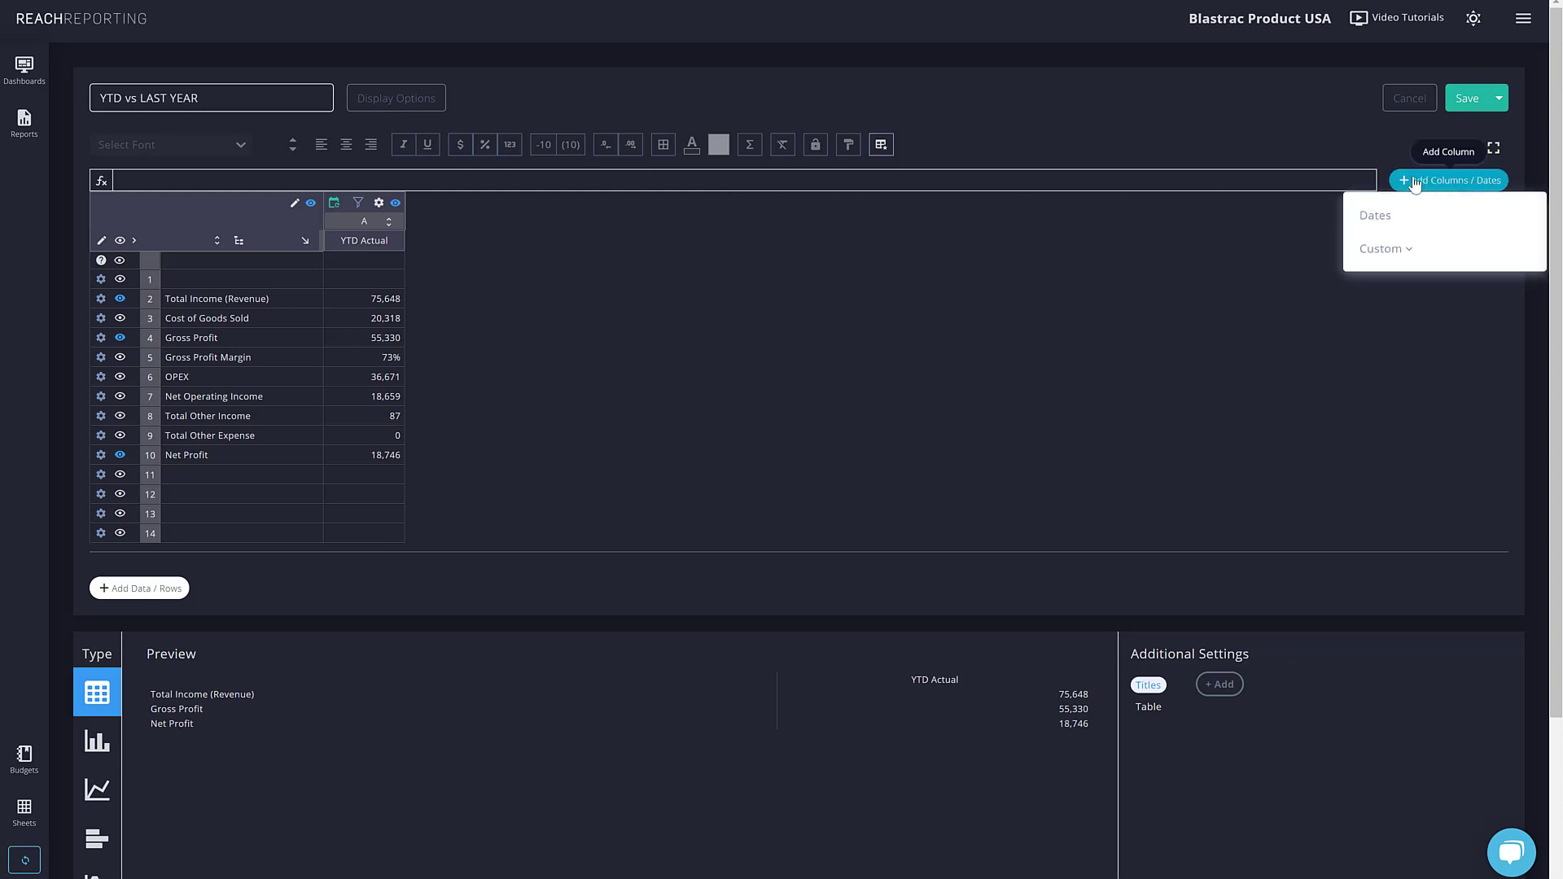
{"action": "left_click", "coordinate": [1391, 219]}
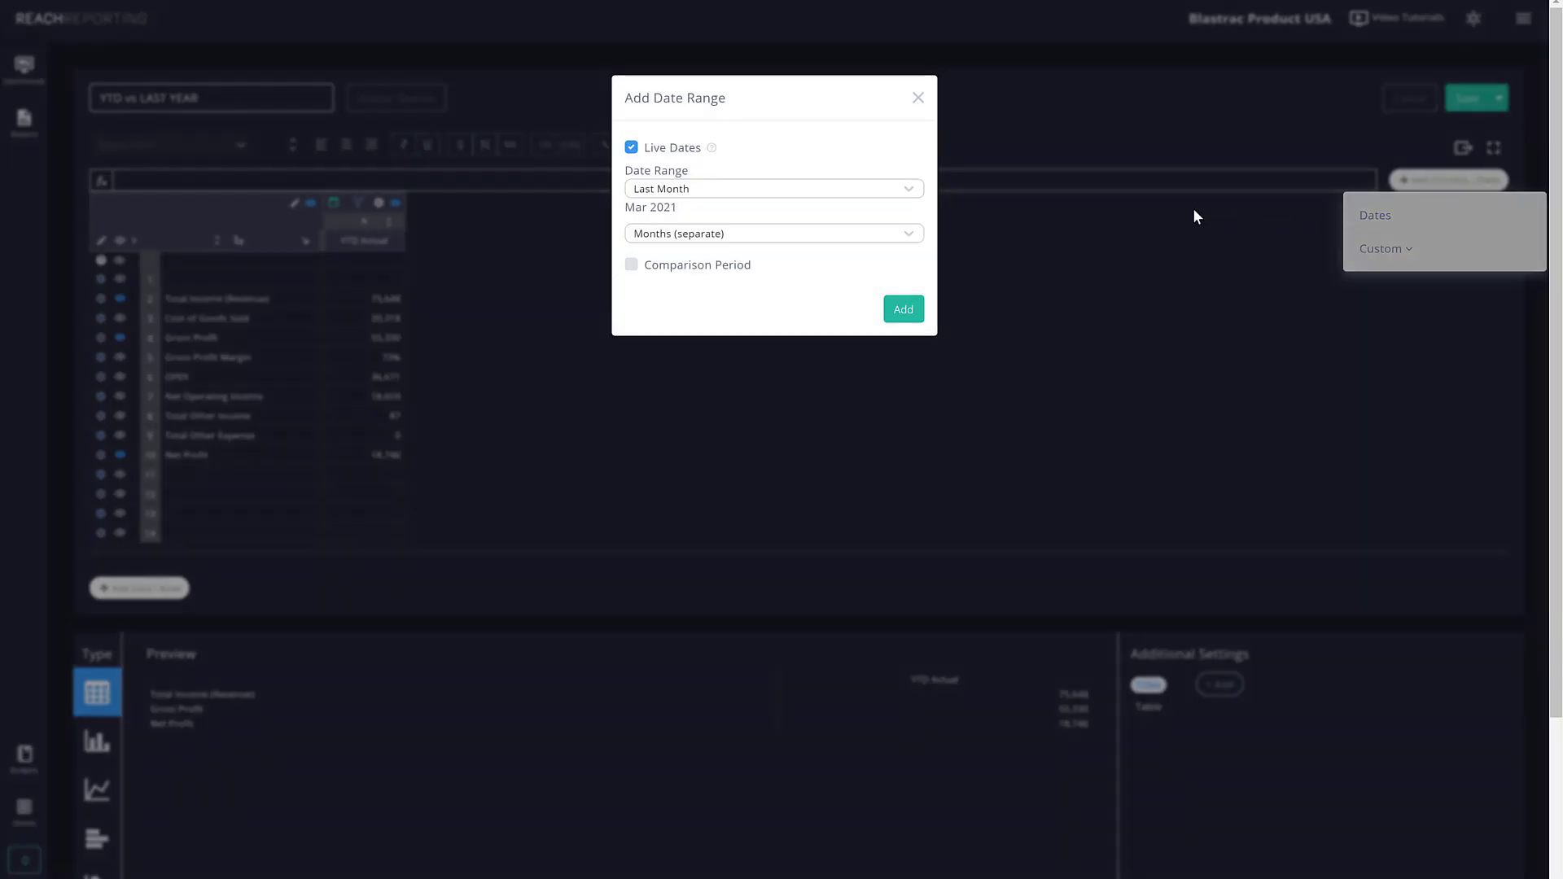
{"action": "left_click", "coordinate": [875, 195]}
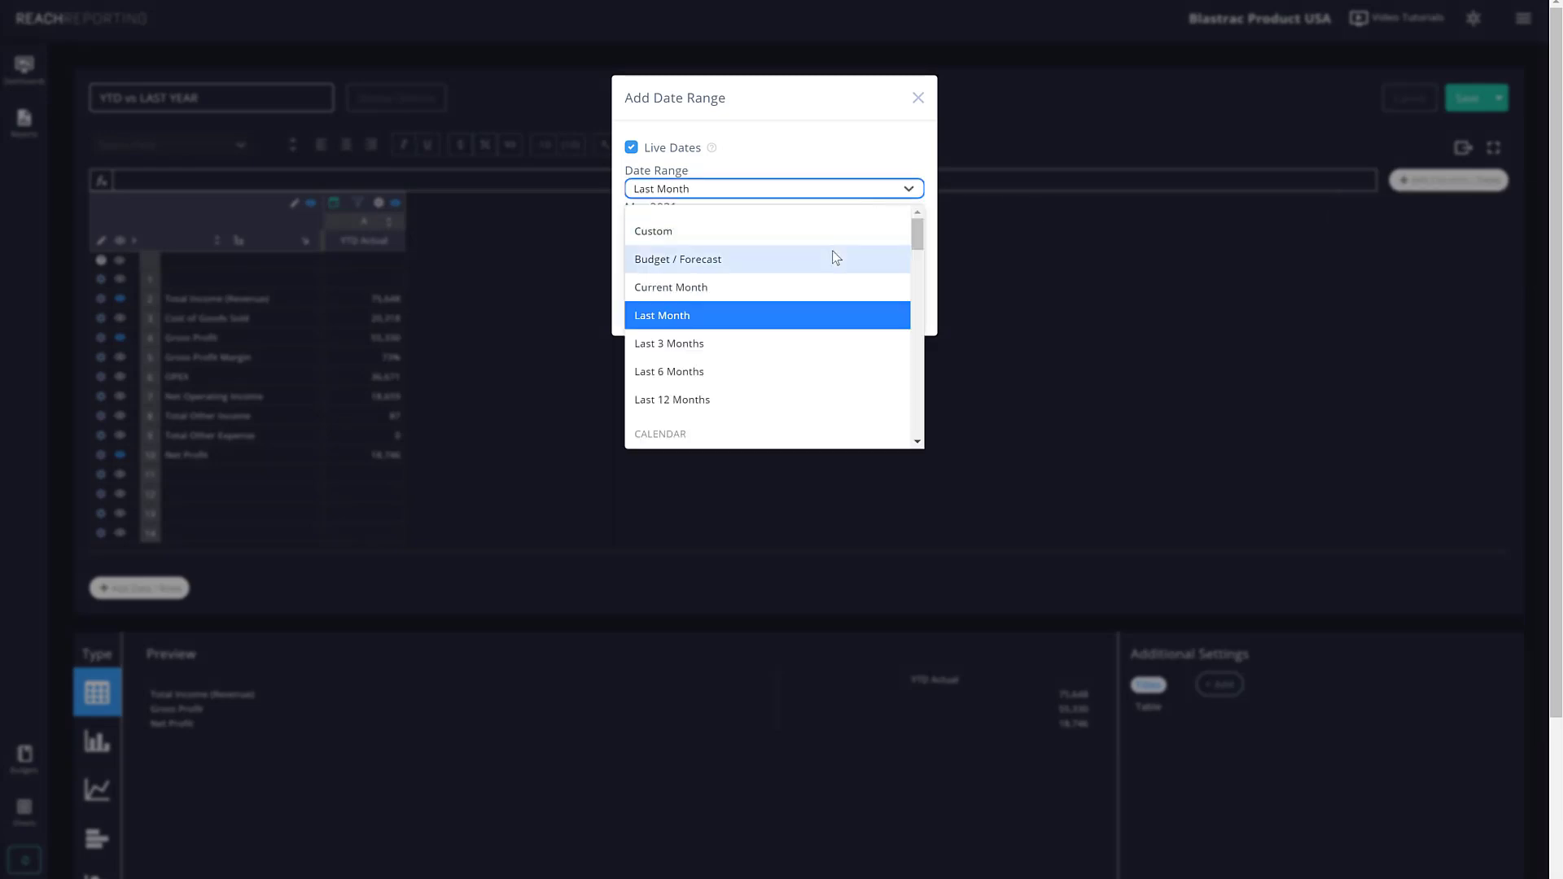
{"action": "scroll", "coordinate": [831, 261], "scroll_direction": "down", "scroll_amount": 3}
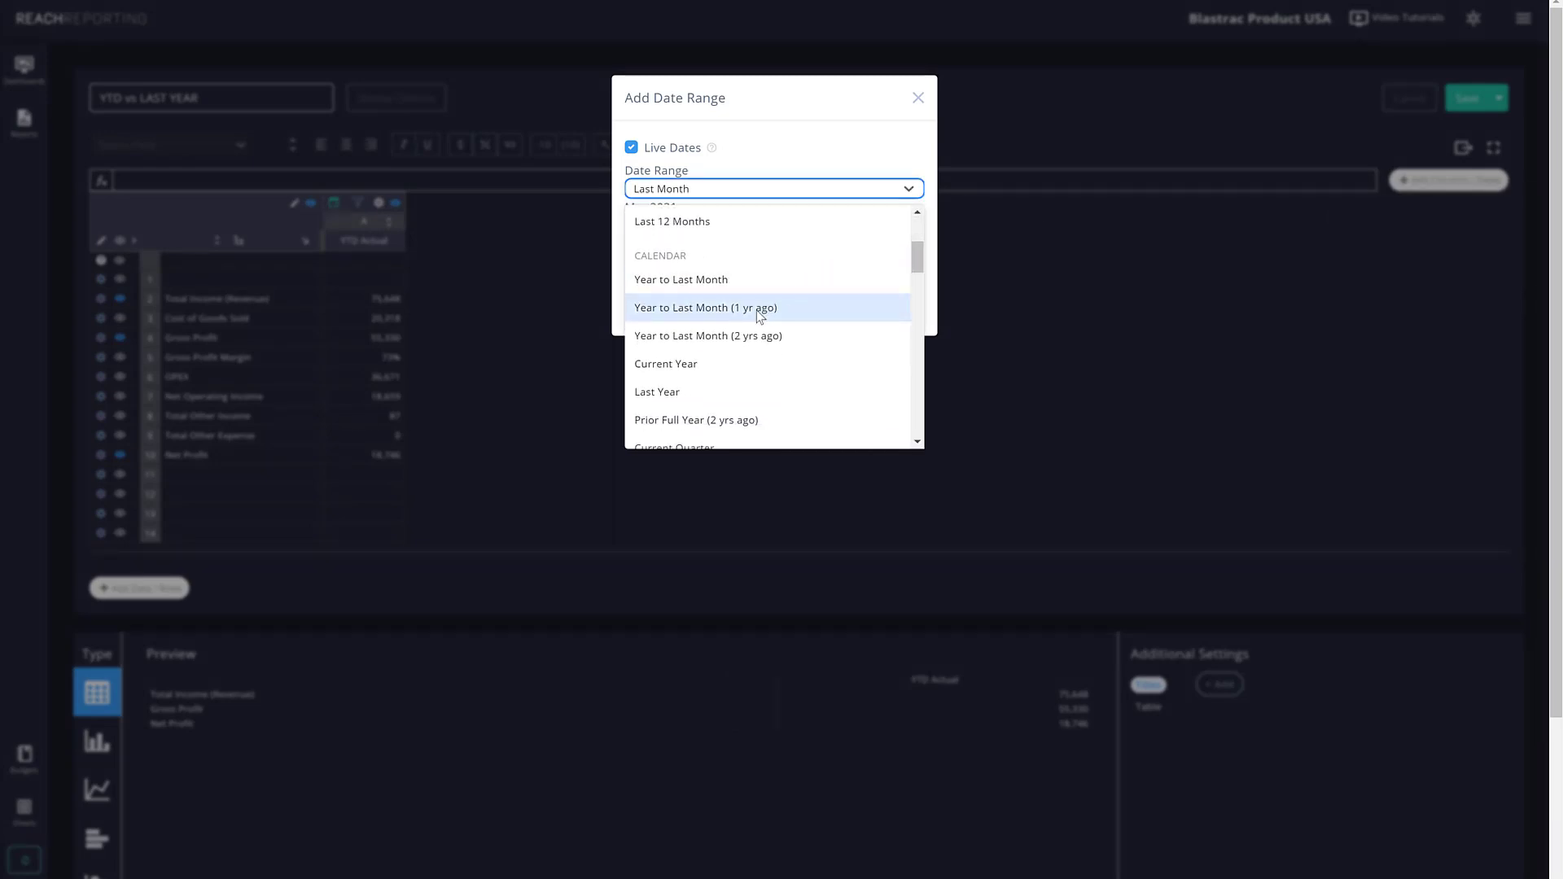
{"action": "left_click", "coordinate": [756, 310]}
{"action": "left_click", "coordinate": [683, 267]}
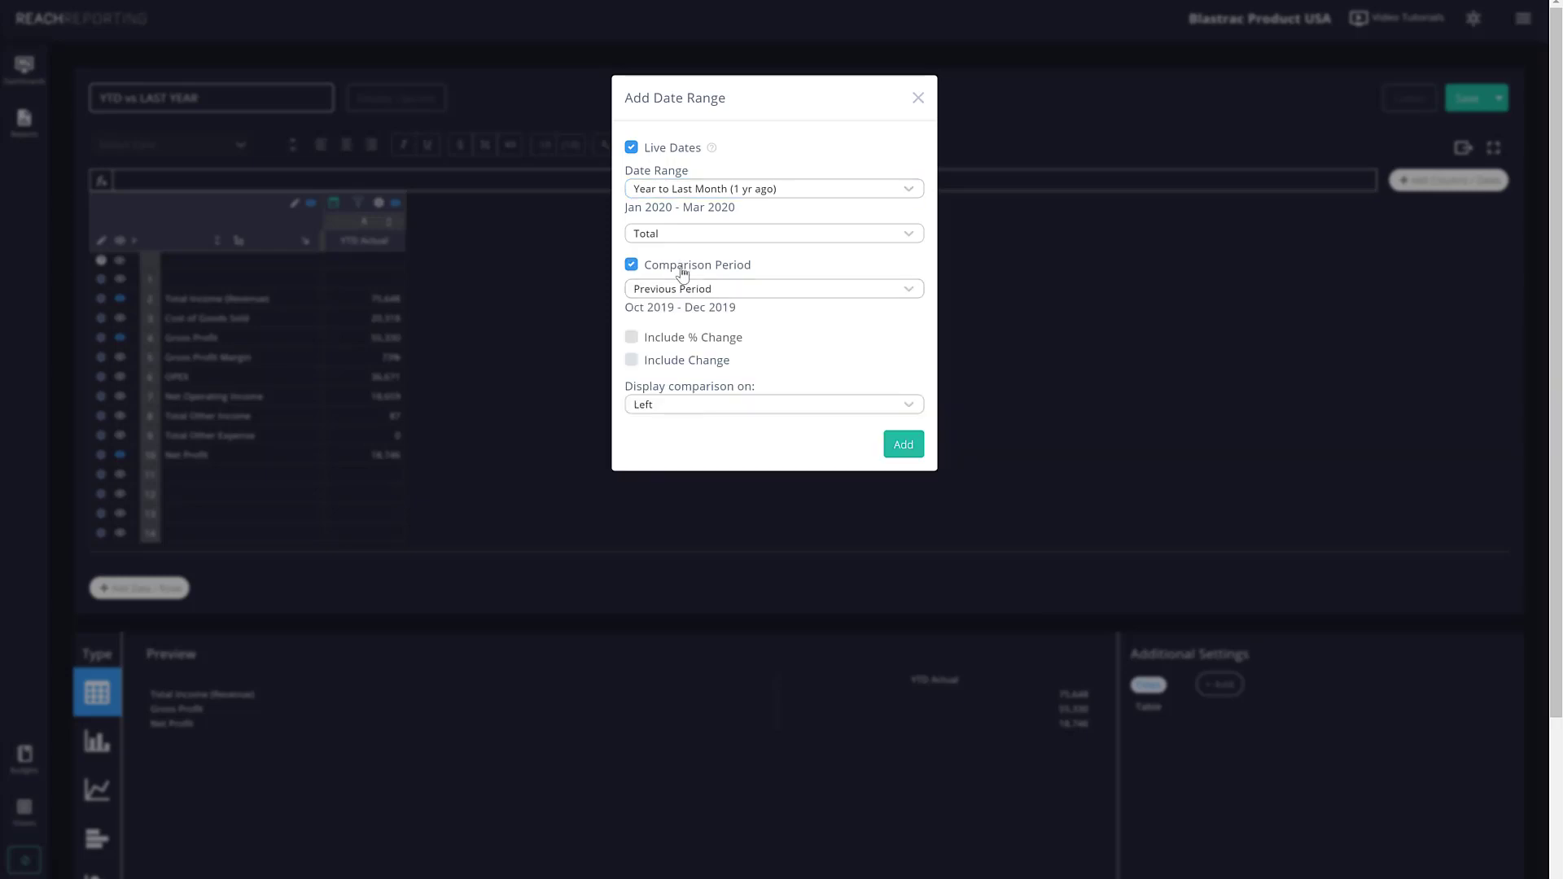
{"action": "left_click", "coordinate": [675, 272]}
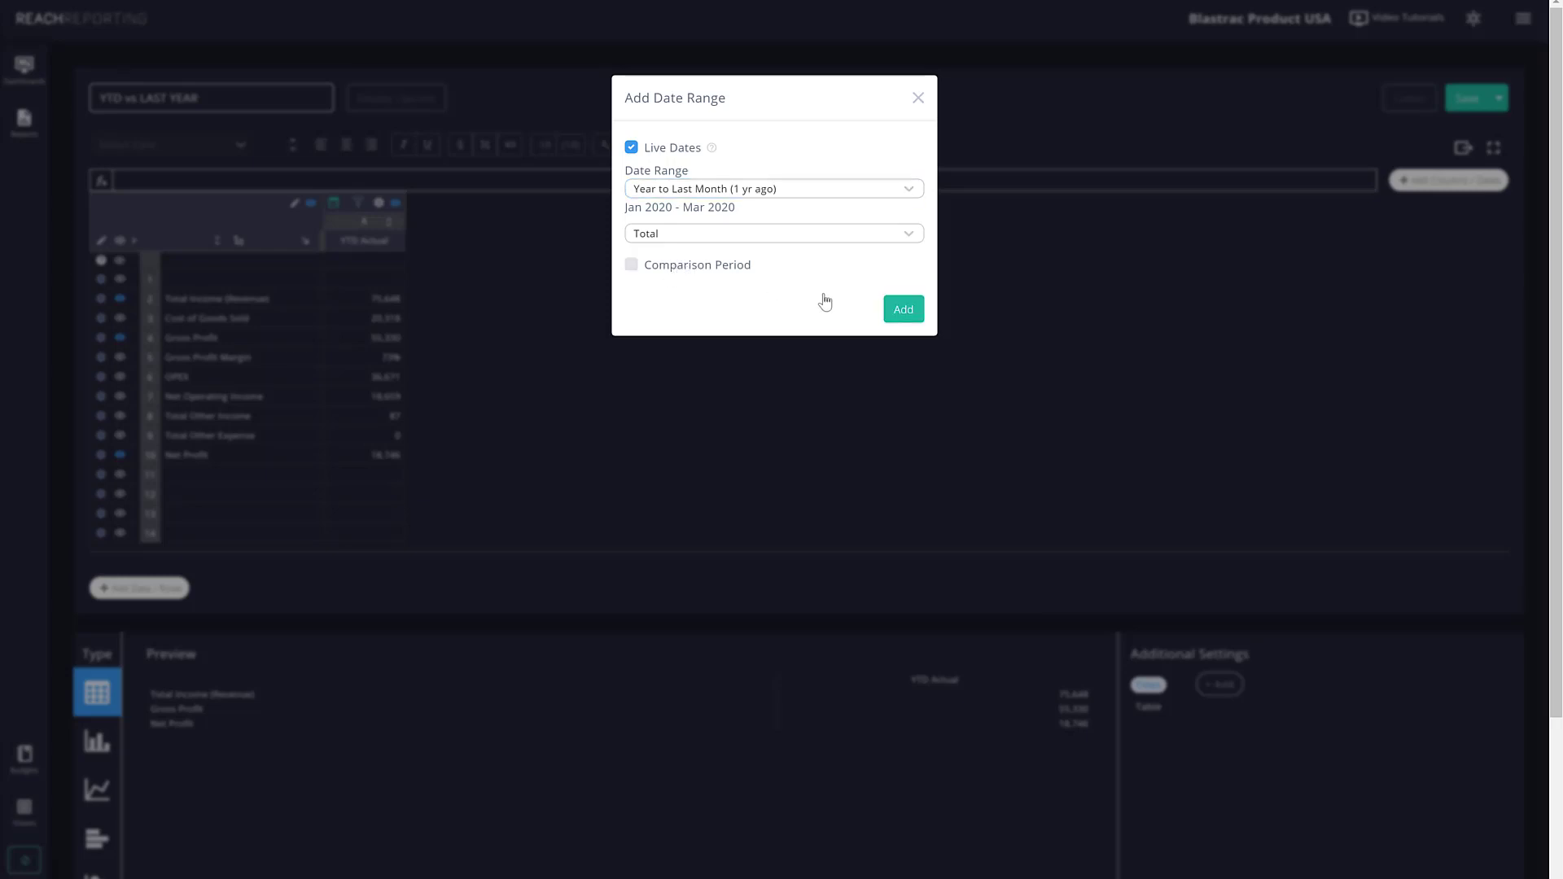
{"action": "left_click", "coordinate": [904, 311]}
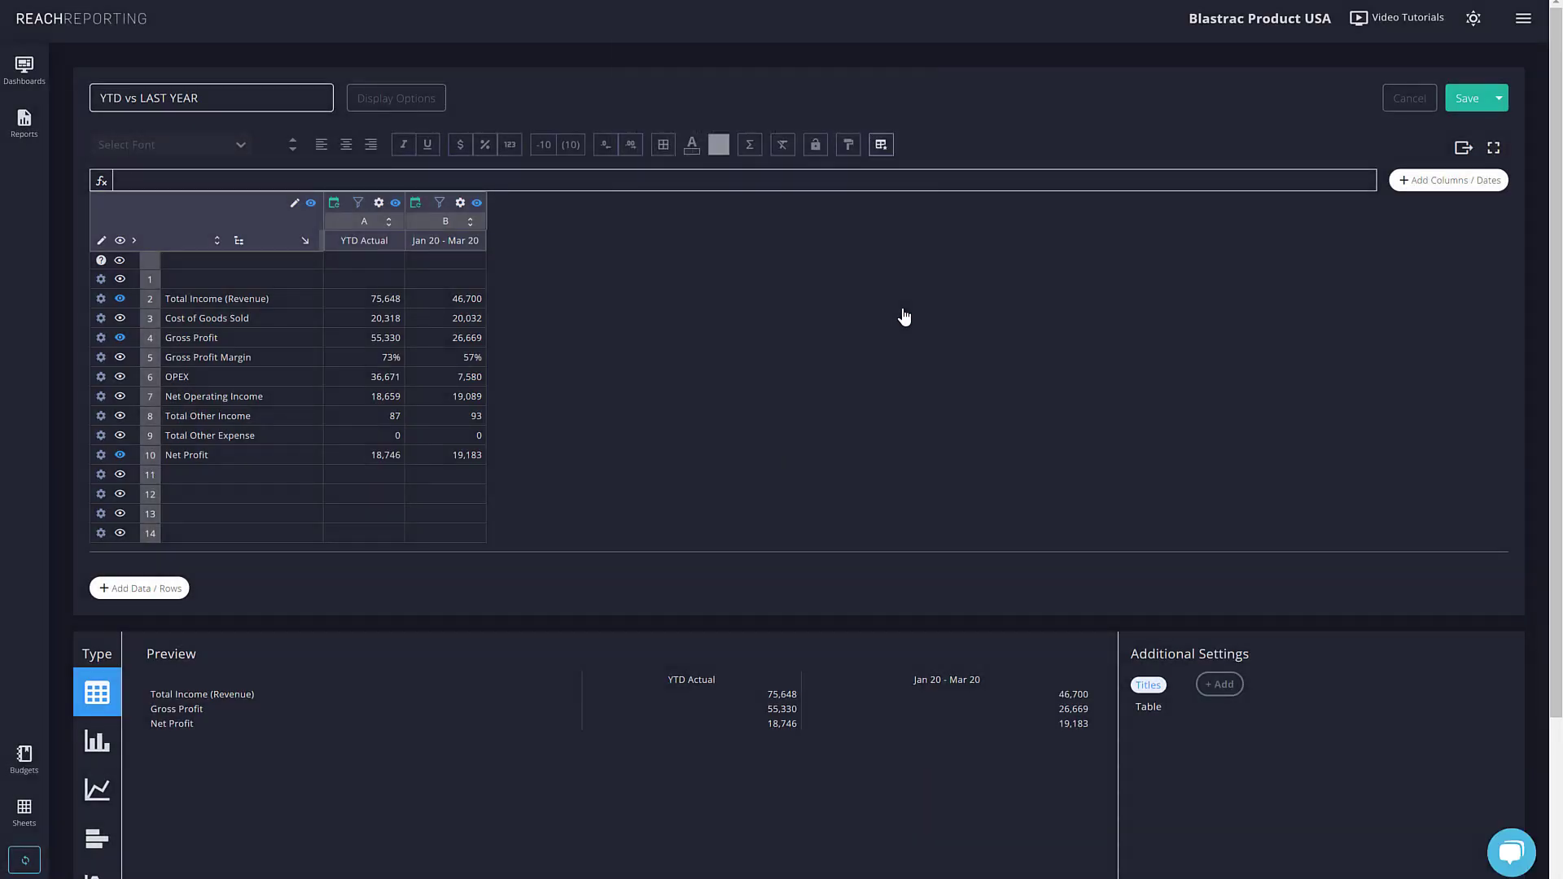
- Add 5 custom columns to the metric and title the first one Change
{"action": "left_click", "coordinate": [1449, 180]}
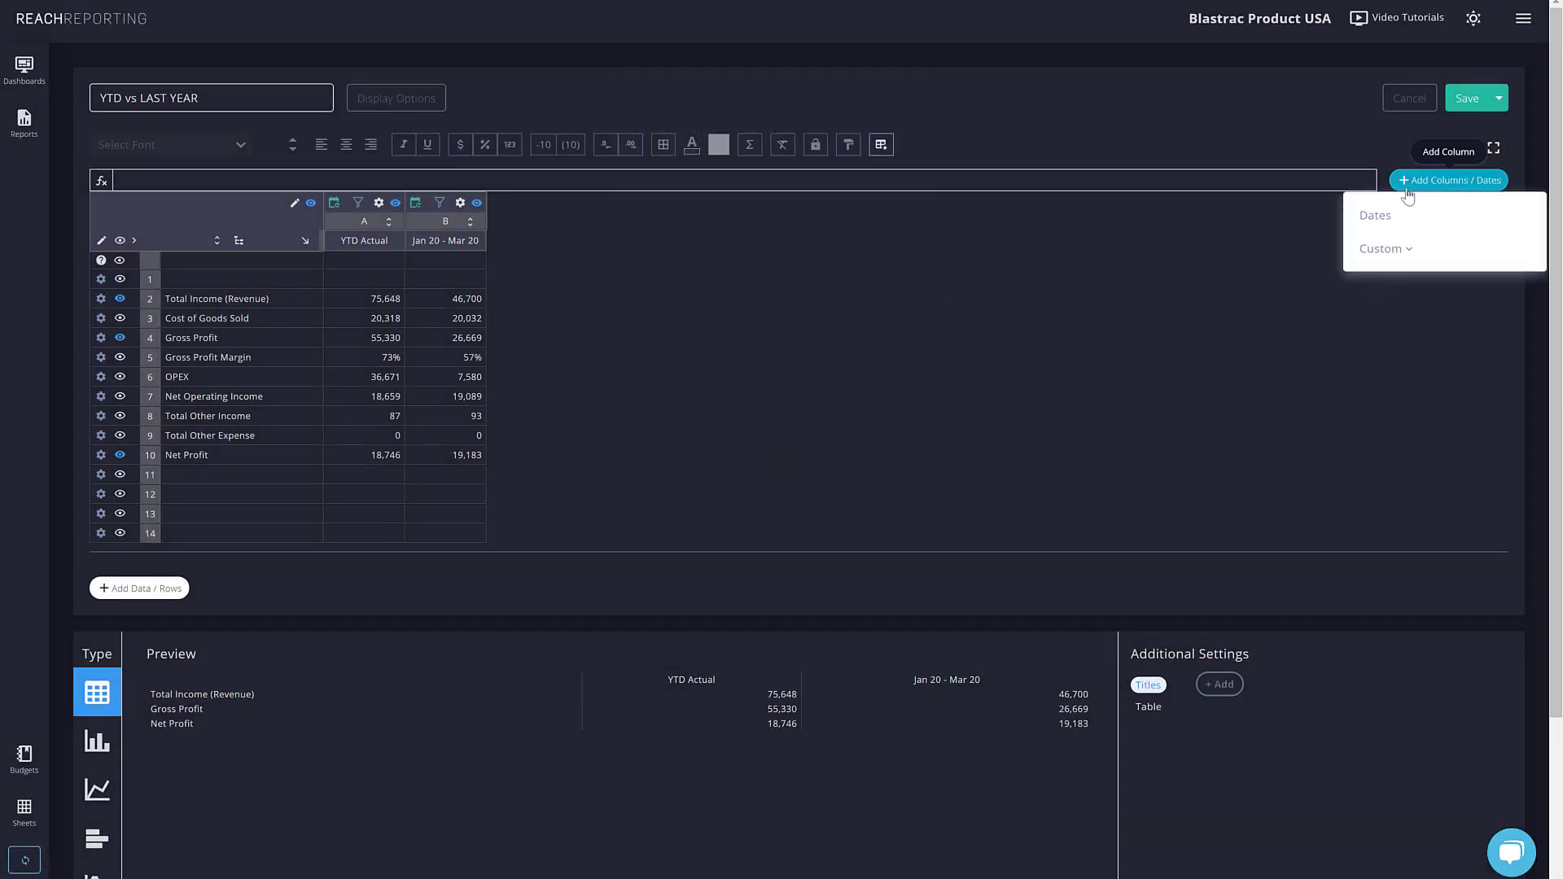
{"action": "left_click", "coordinate": [1376, 249]}
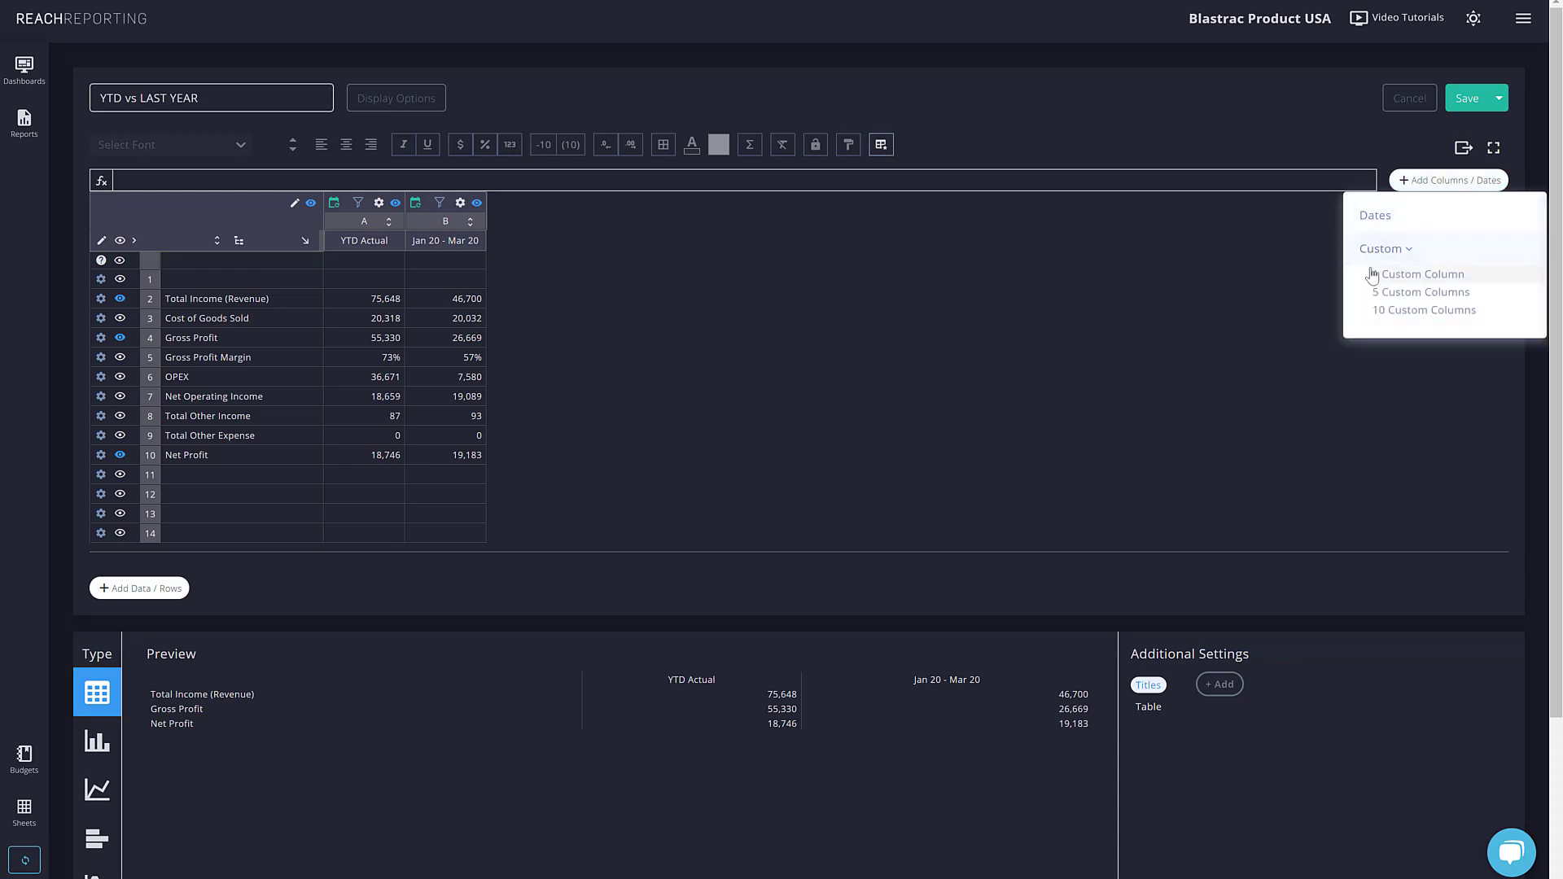
{"action": "left_click", "coordinate": [1378, 292]}
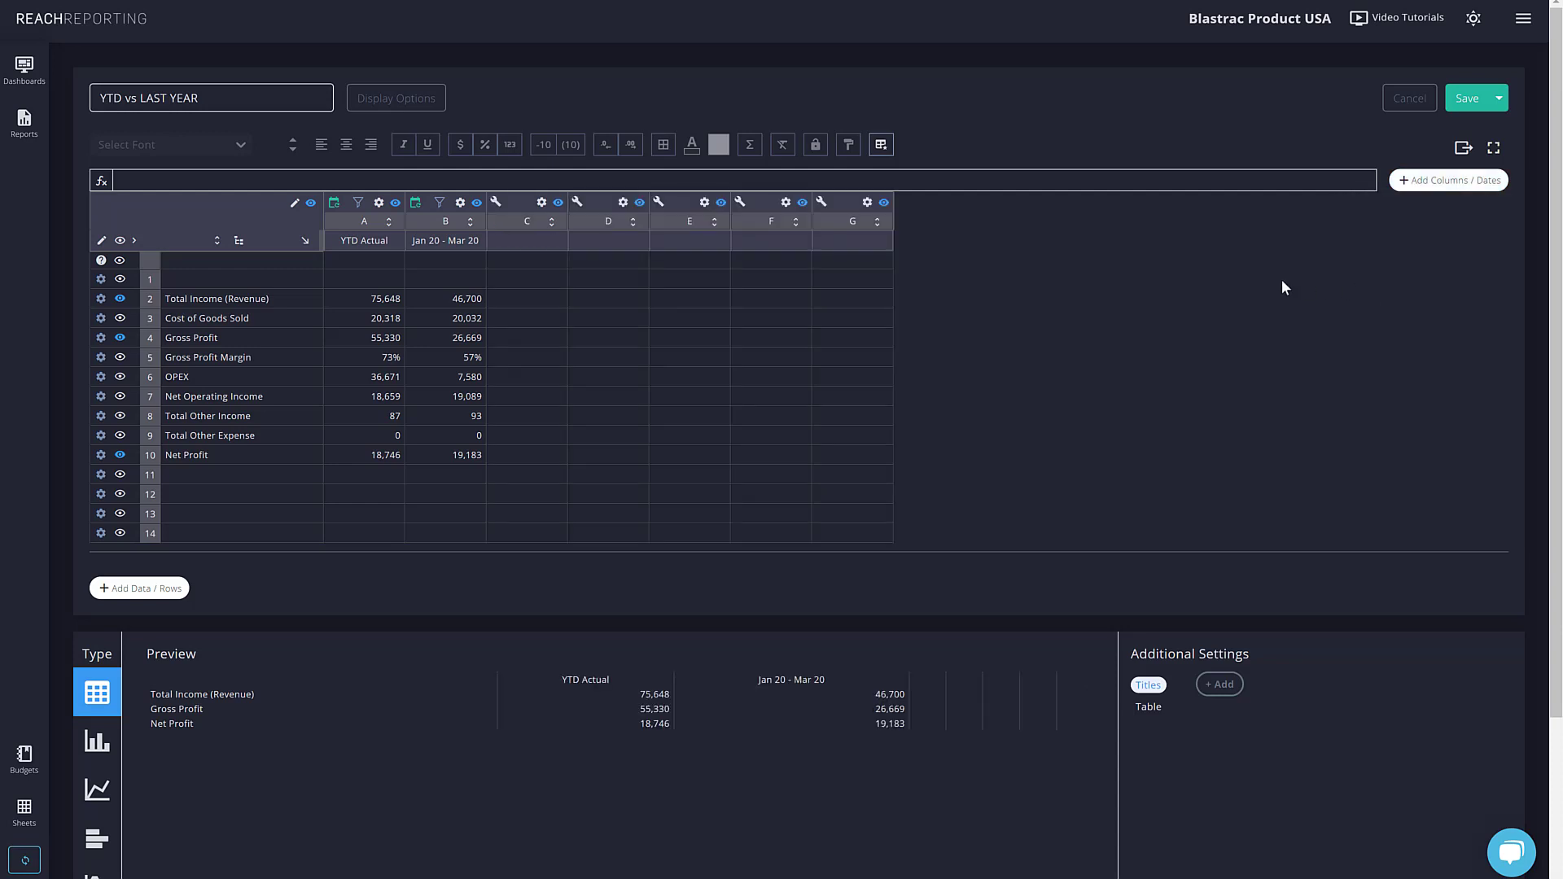
{"action": "left_click", "coordinate": [547, 241]}
{"action": "type", "text": "Change"}
{"action": "key", "text": "Return"}
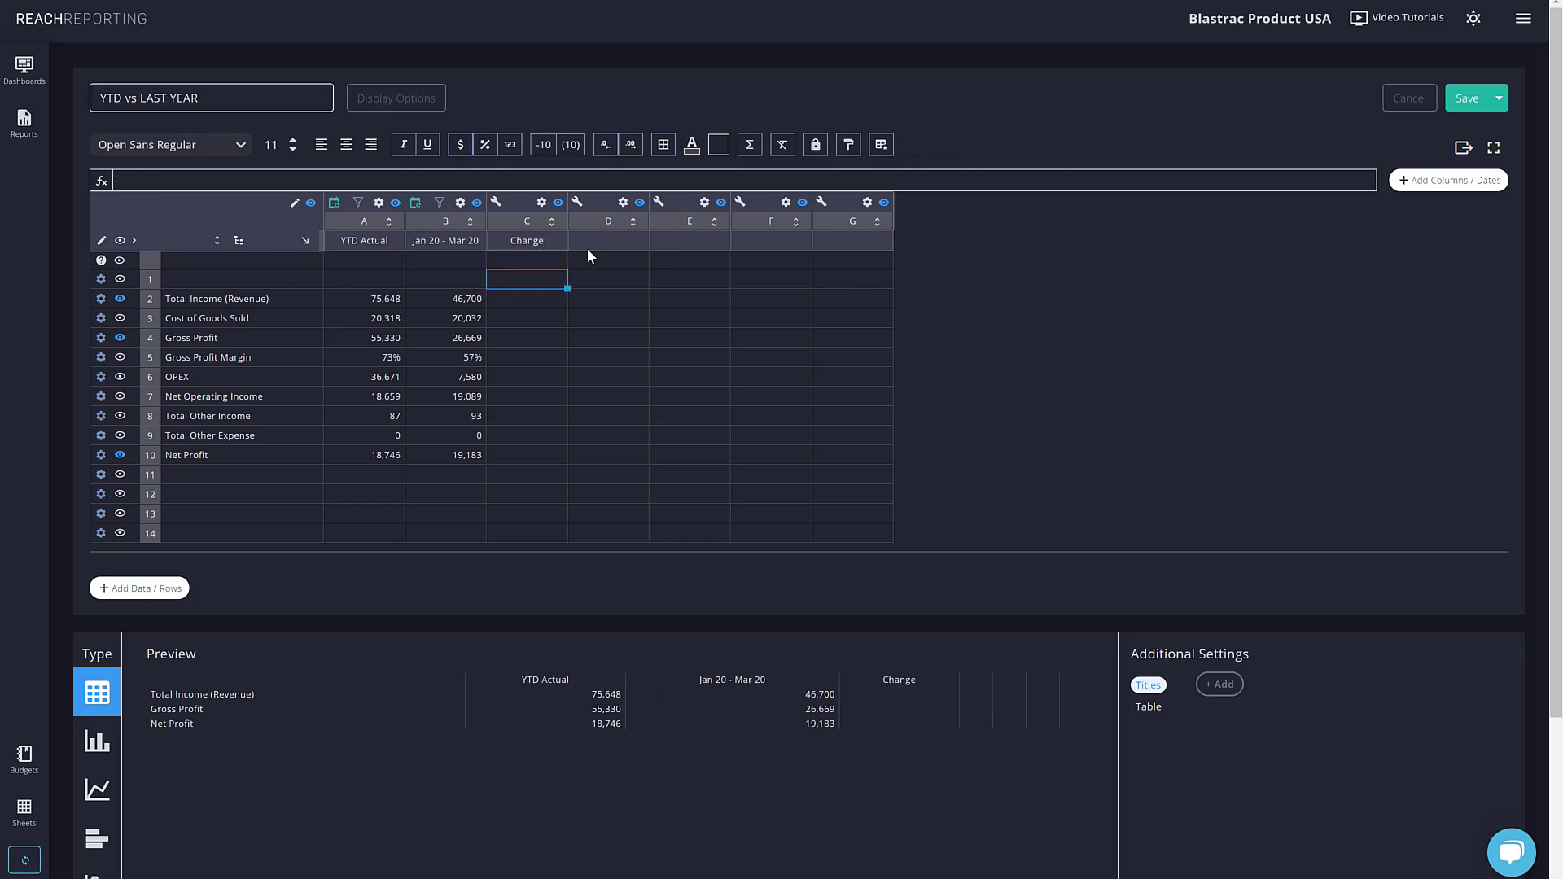
- Calculate the Change column as column A minus column B for Total Income (Revenue) and fill the formula down to Net Profit
{"action": "key", "text": "Down"}
{"action": "type", "text": "="}
{"action": "left_click", "coordinate": [377, 298]}
{"action": "type", "text": "-"}
{"action": "left_click", "coordinate": [447, 303]}
{"action": "key", "text": "Return"}
{"action": "left_click", "coordinate": [530, 299]}
{"action": "left_click_drag", "start_coordinate": [568, 308], "coordinate": [562, 456]}
{"action": "left_click", "coordinate": [608, 318]}
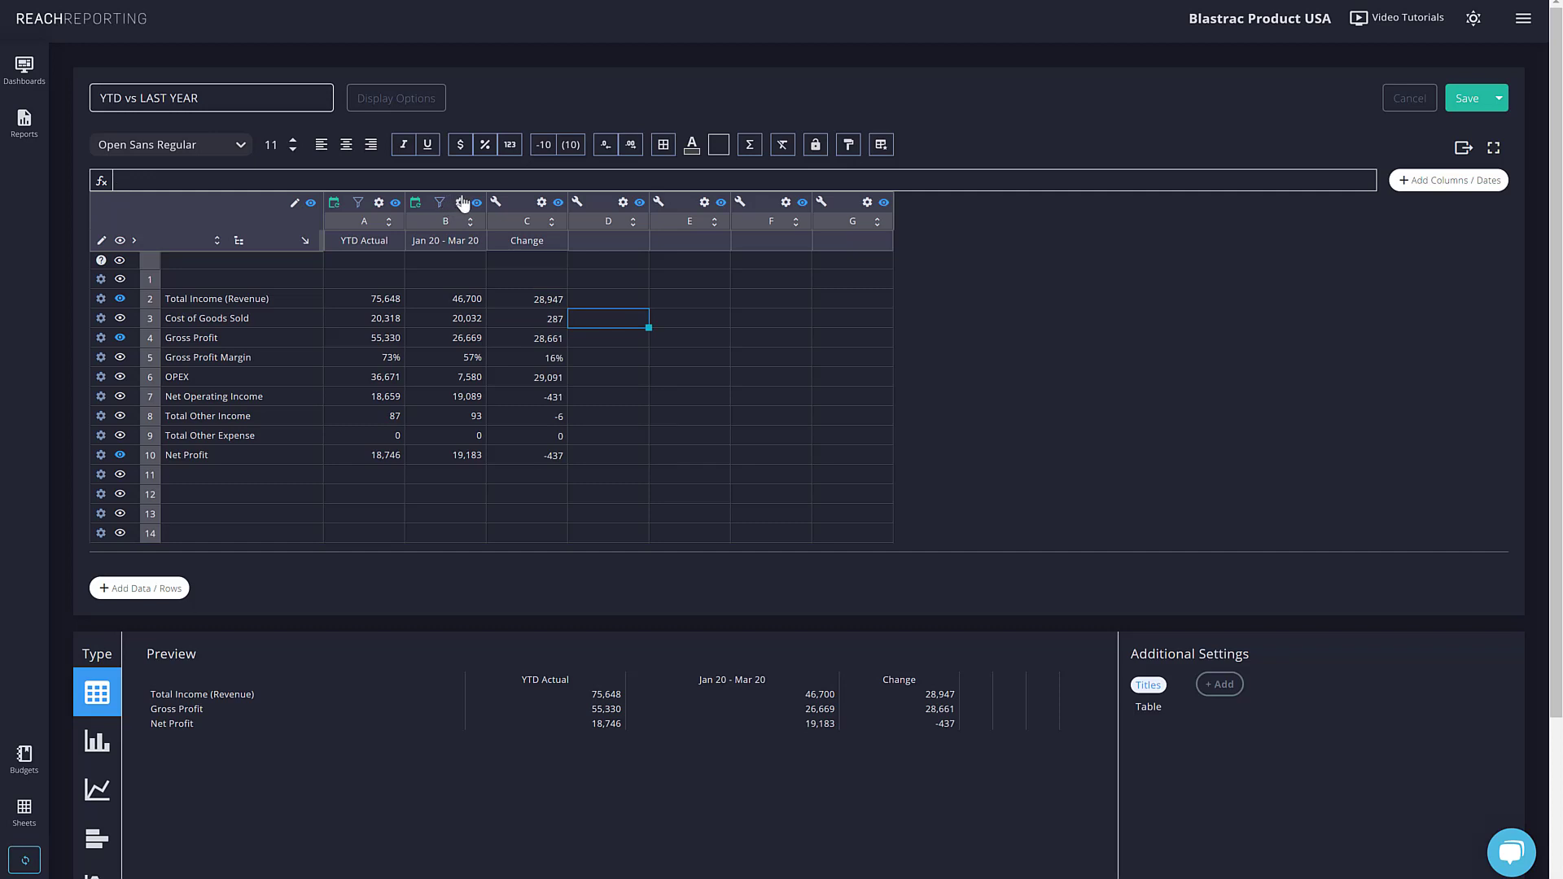
- Examine the column type and date range options in the settings of column B
{"action": "left_click", "coordinate": [461, 203]}
{"action": "left_click", "coordinate": [531, 252]}
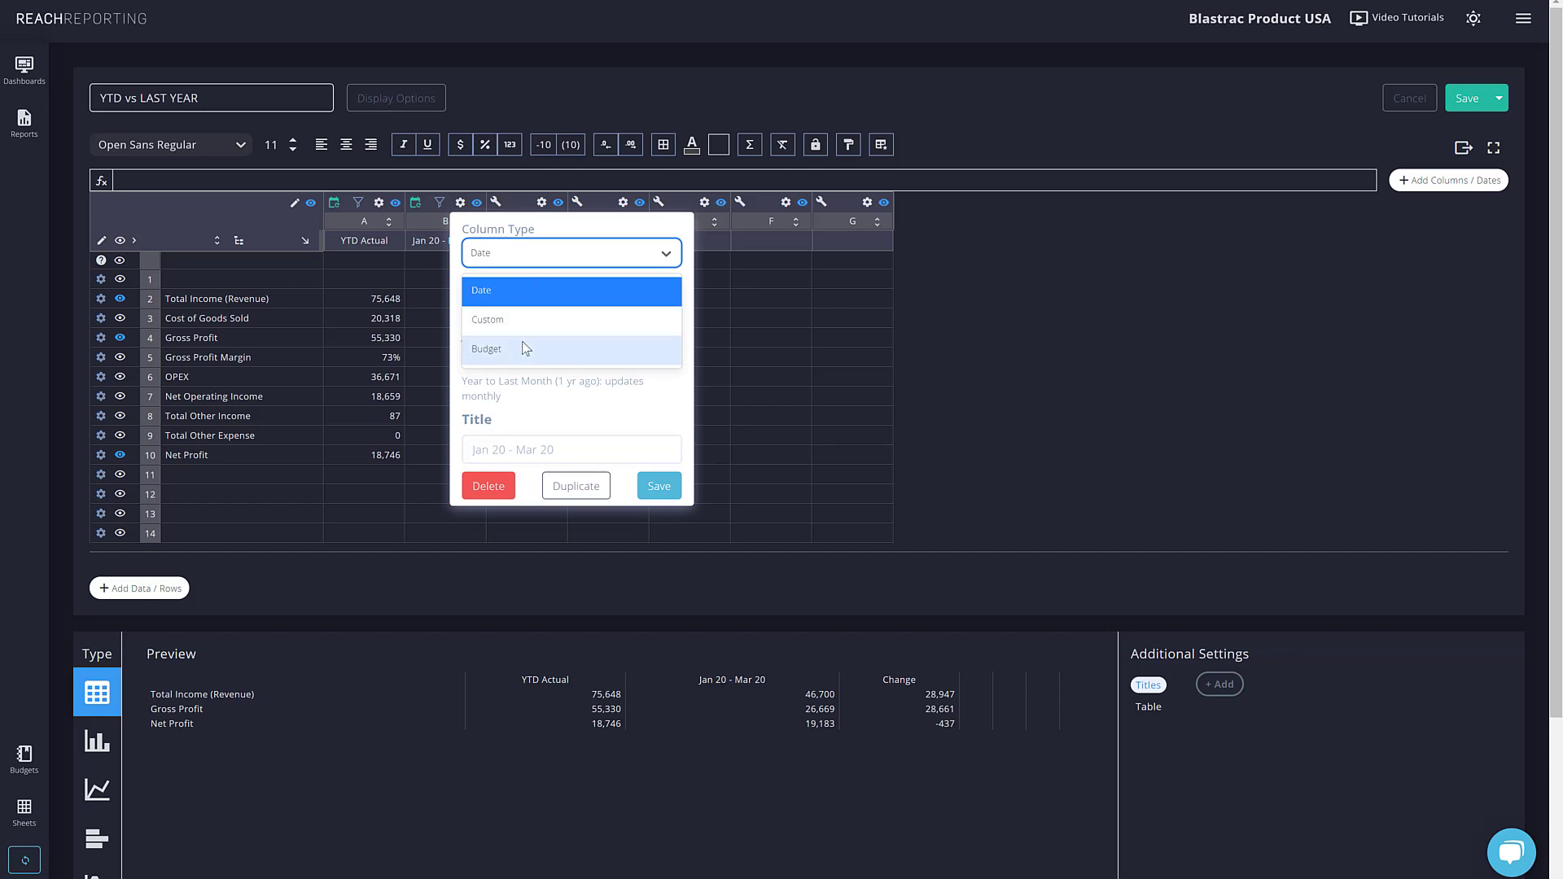
{"action": "left_click", "coordinate": [535, 396]}
{"action": "left_click", "coordinate": [547, 316]}
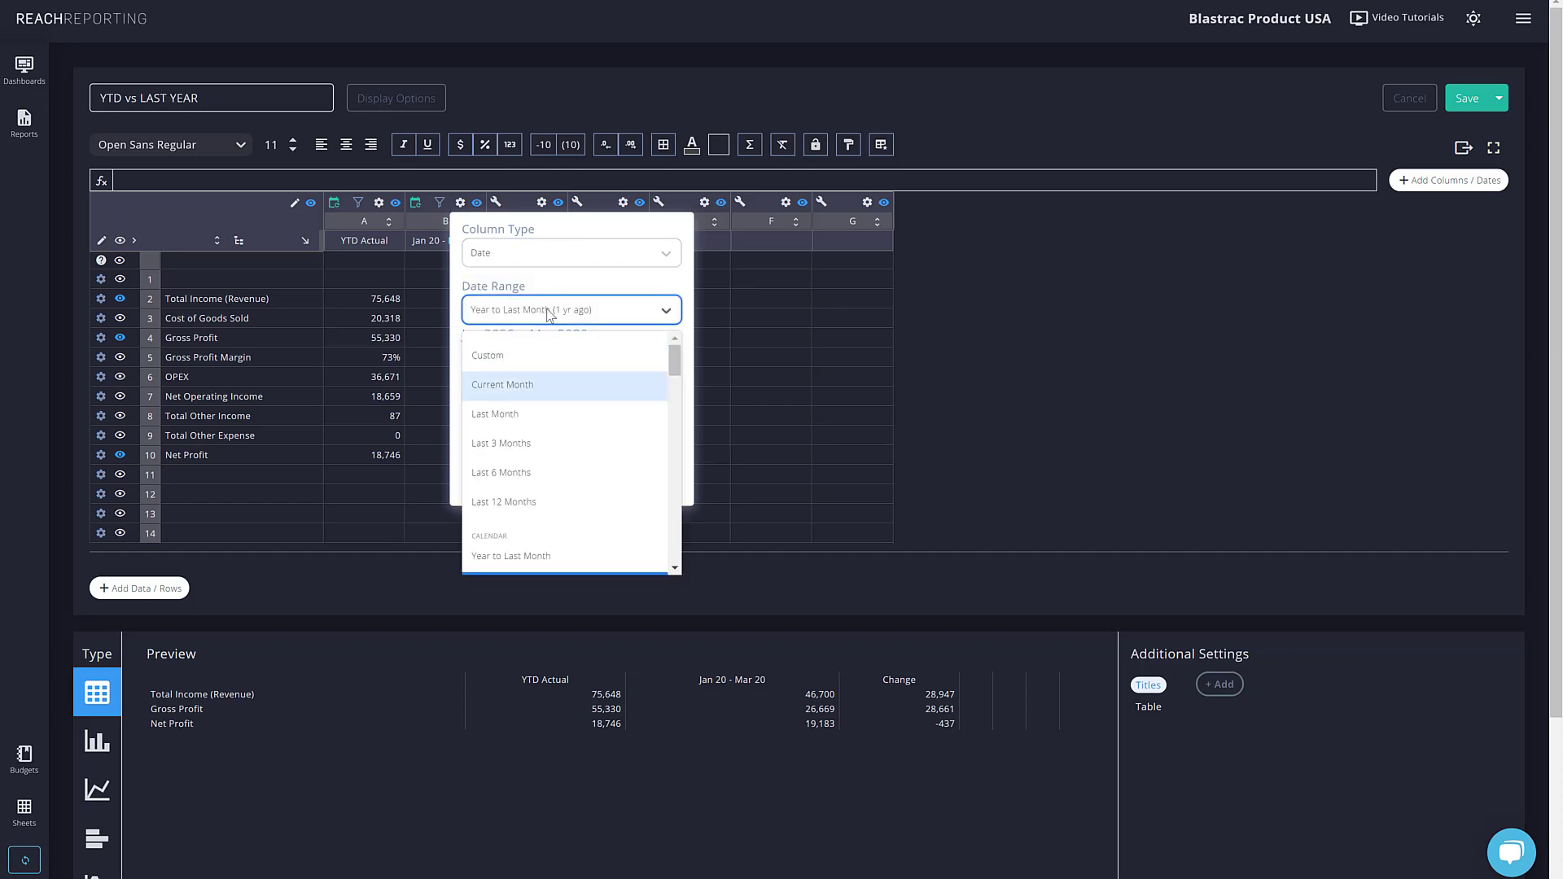
{"action": "key", "text": "Down"}
{"action": "key", "text": "Down"}
{"action": "key", "text": "Down"}
{"action": "key", "text": "Down"}
{"action": "key", "text": "Up"}
{"action": "key", "text": "Up"}
{"action": "key", "text": "Up"}
{"action": "key", "text": "Up"}
{"action": "key", "text": "Up"}
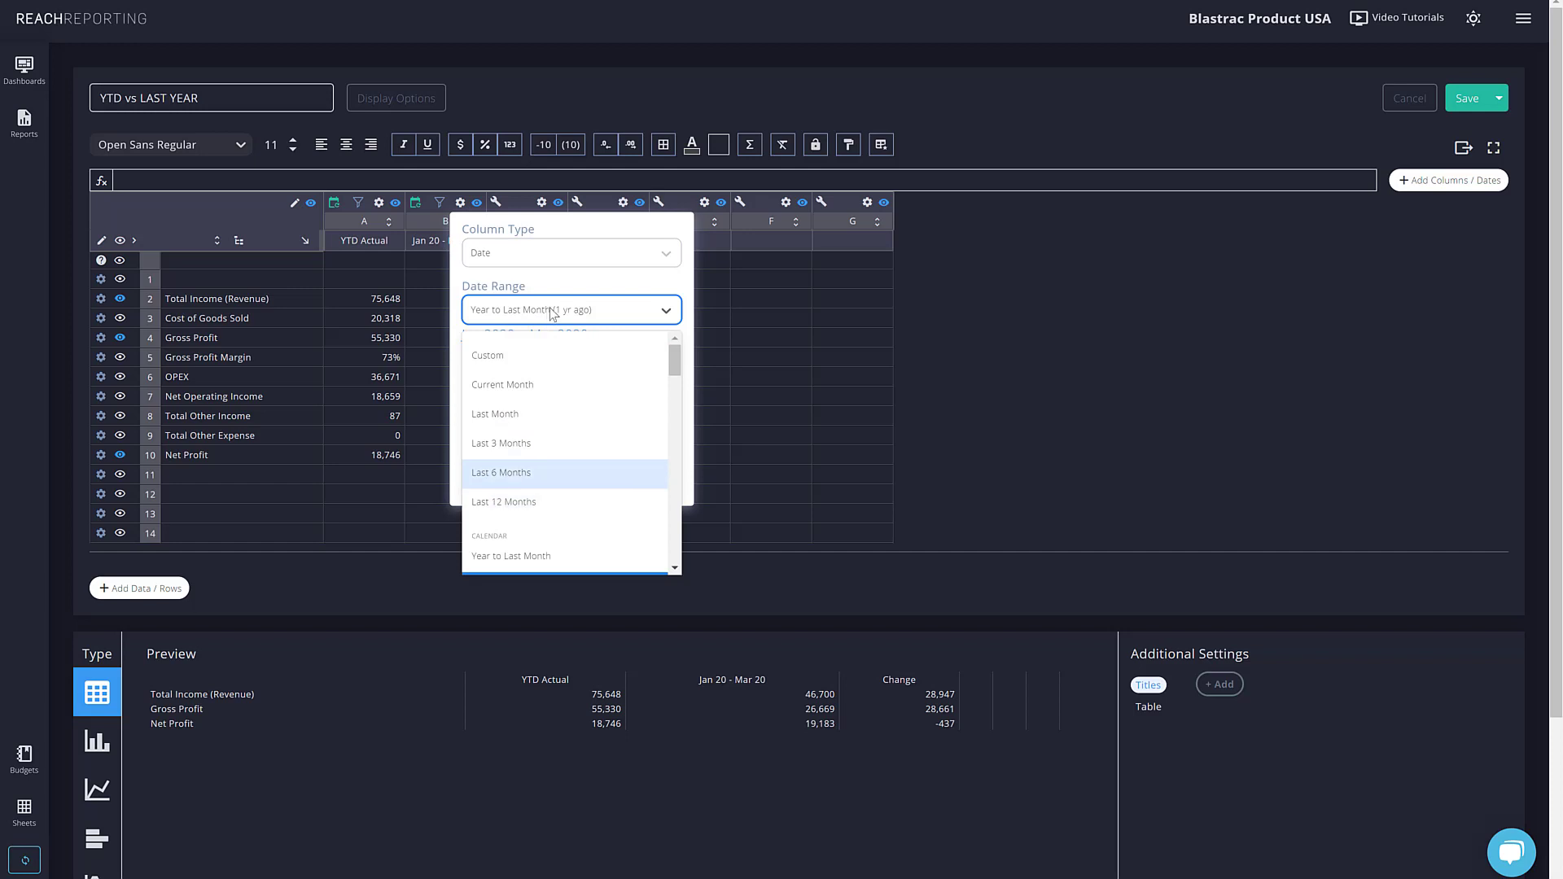
{"action": "key", "text": "Escape"}
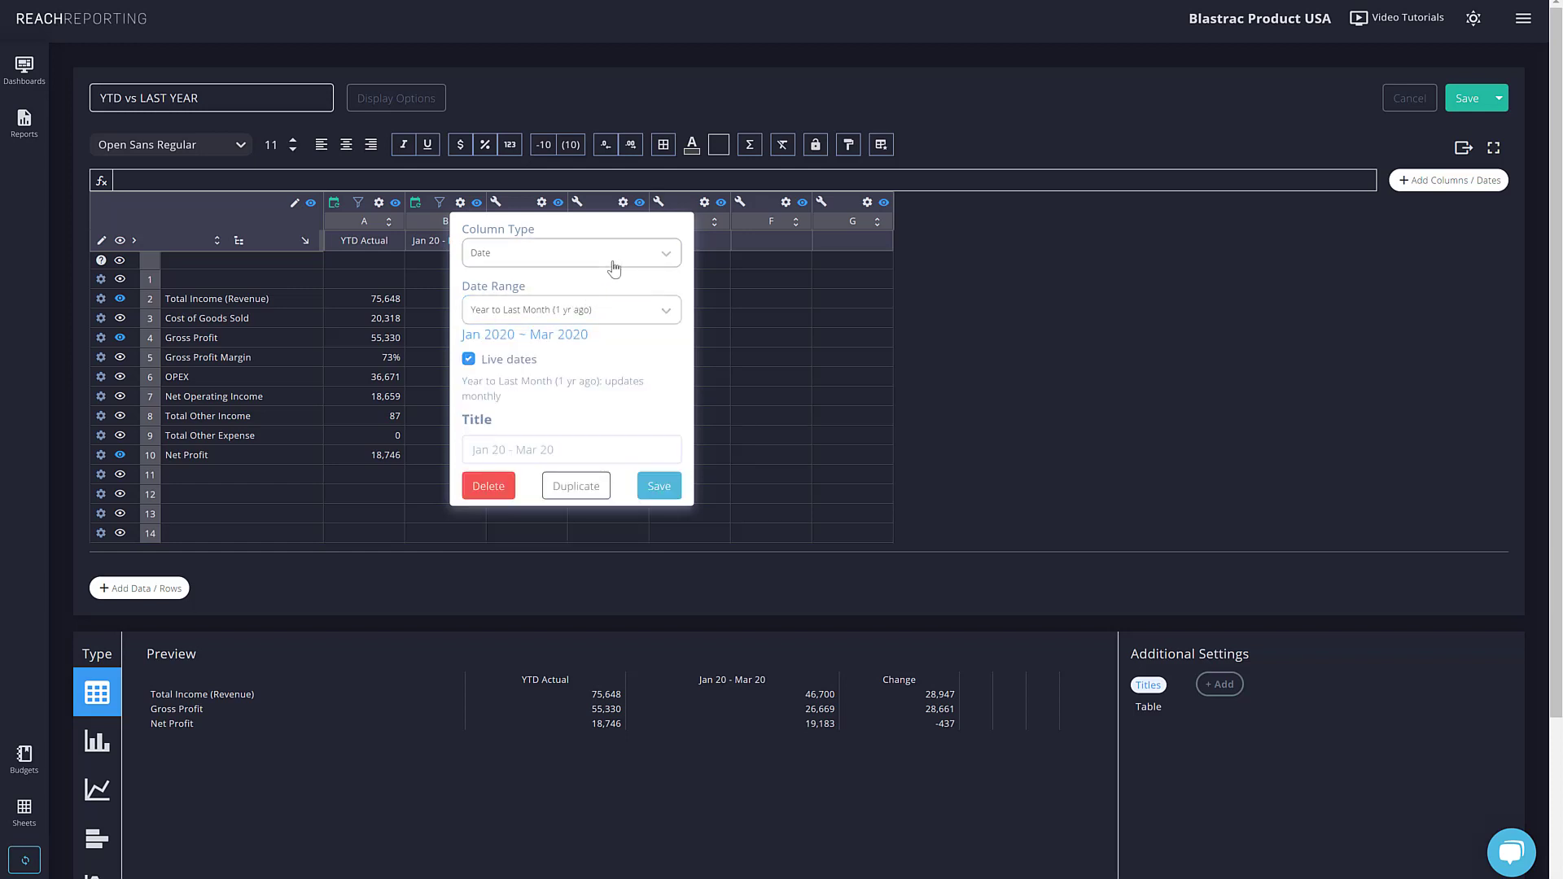
- Examine the budgets selectable for column B under the Budget column type, and return its type to Date
{"action": "left_click", "coordinate": [609, 257]}
{"action": "left_click", "coordinate": [534, 349]}
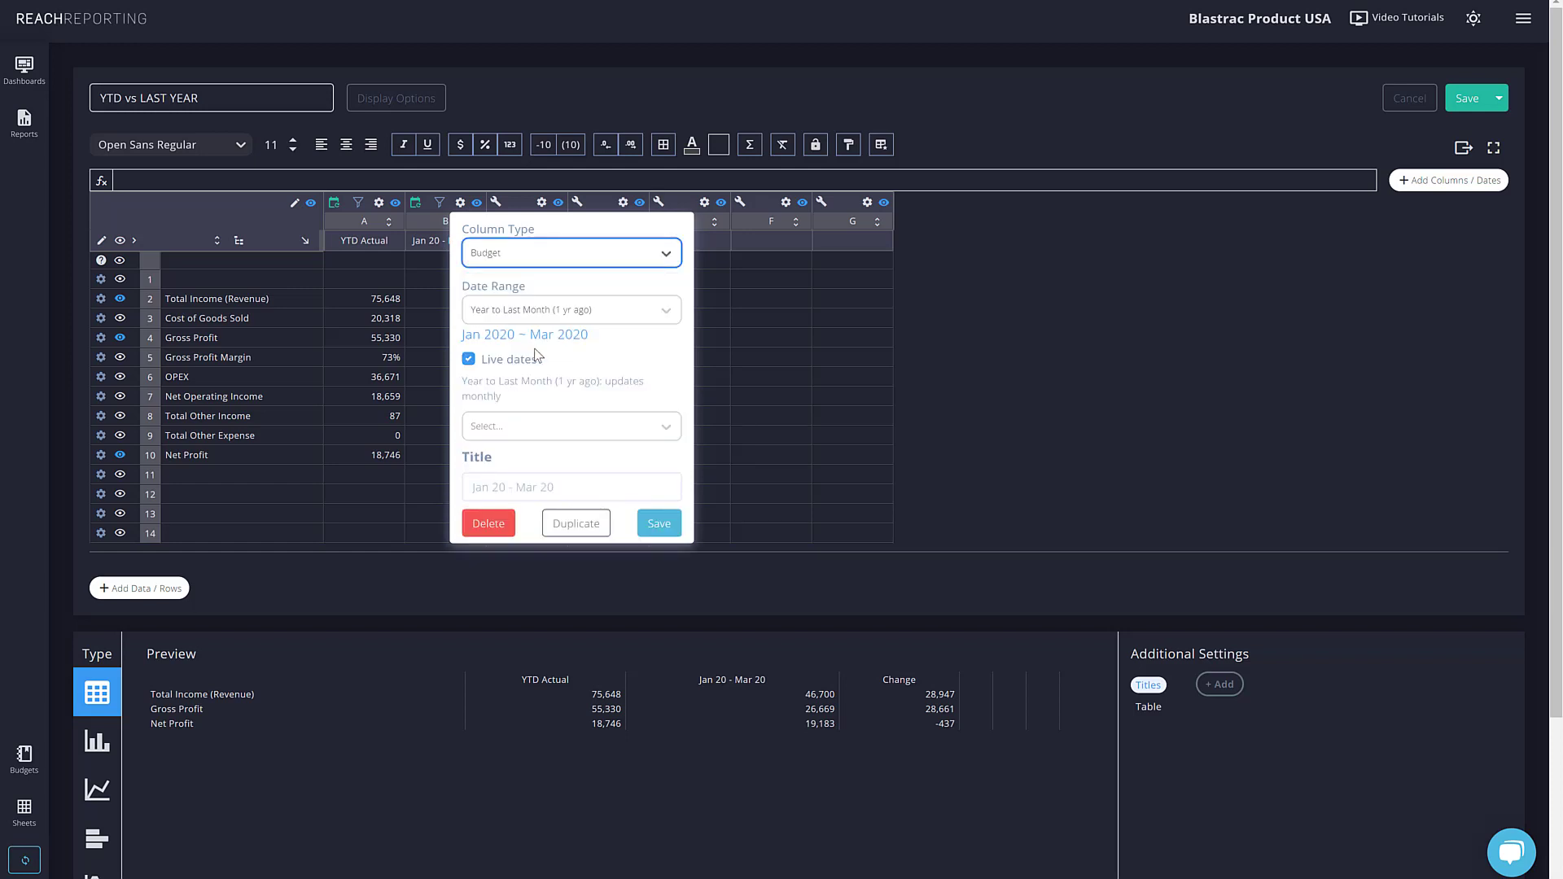
{"action": "left_click", "coordinate": [534, 425]}
{"action": "key", "text": "Down"}
{"action": "key", "text": "Down"}
{"action": "key", "text": "Down"}
{"action": "key", "text": "Up"}
{"action": "key", "text": "Up"}
{"action": "key", "text": "Up"}
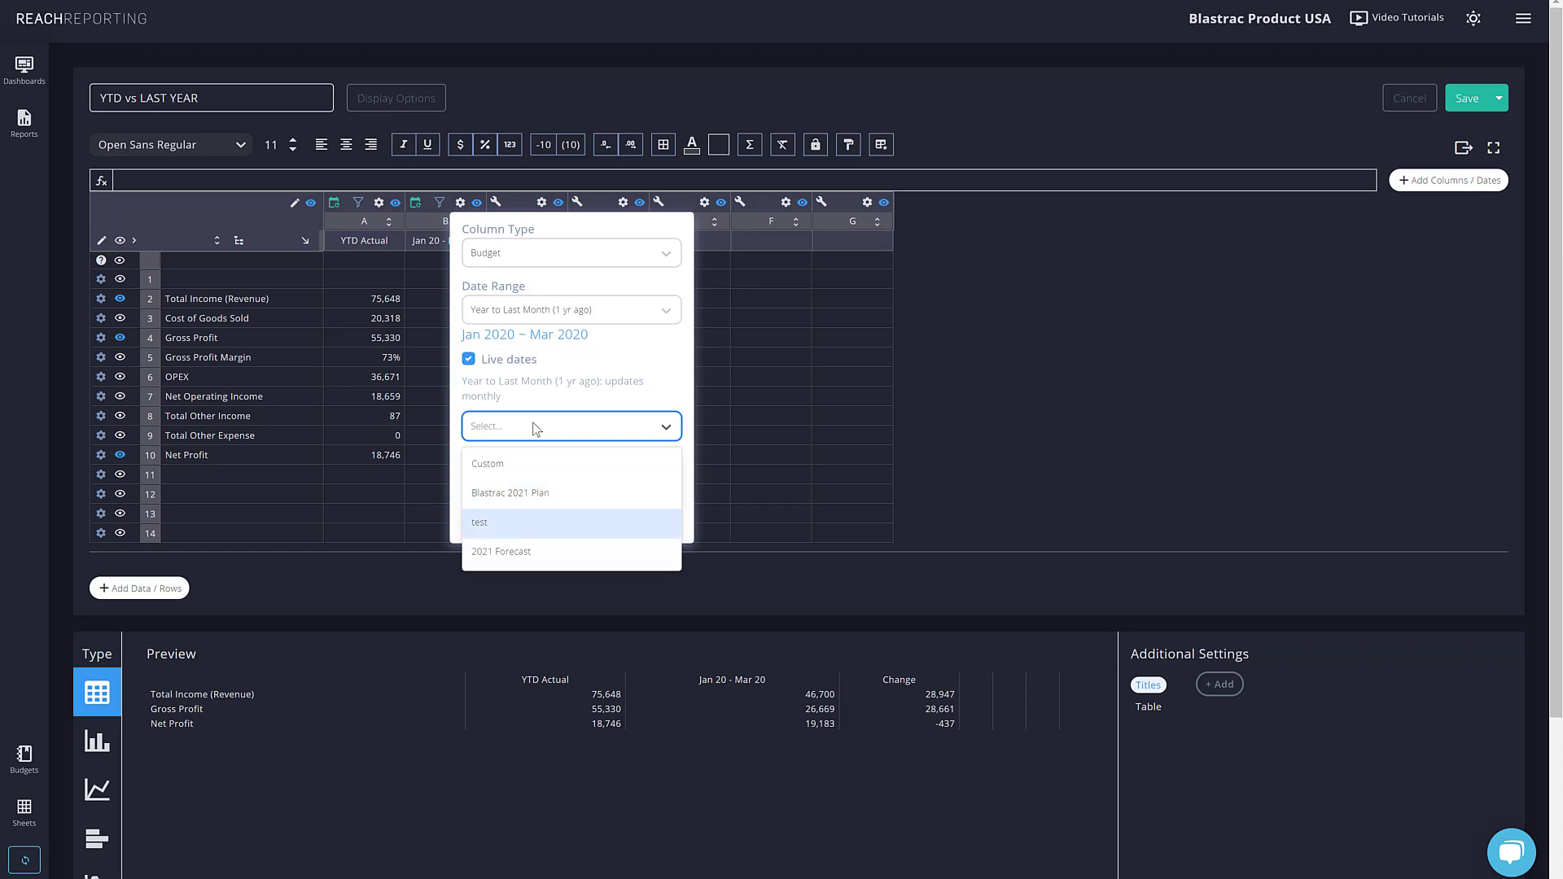
{"action": "key", "text": "Escape"}
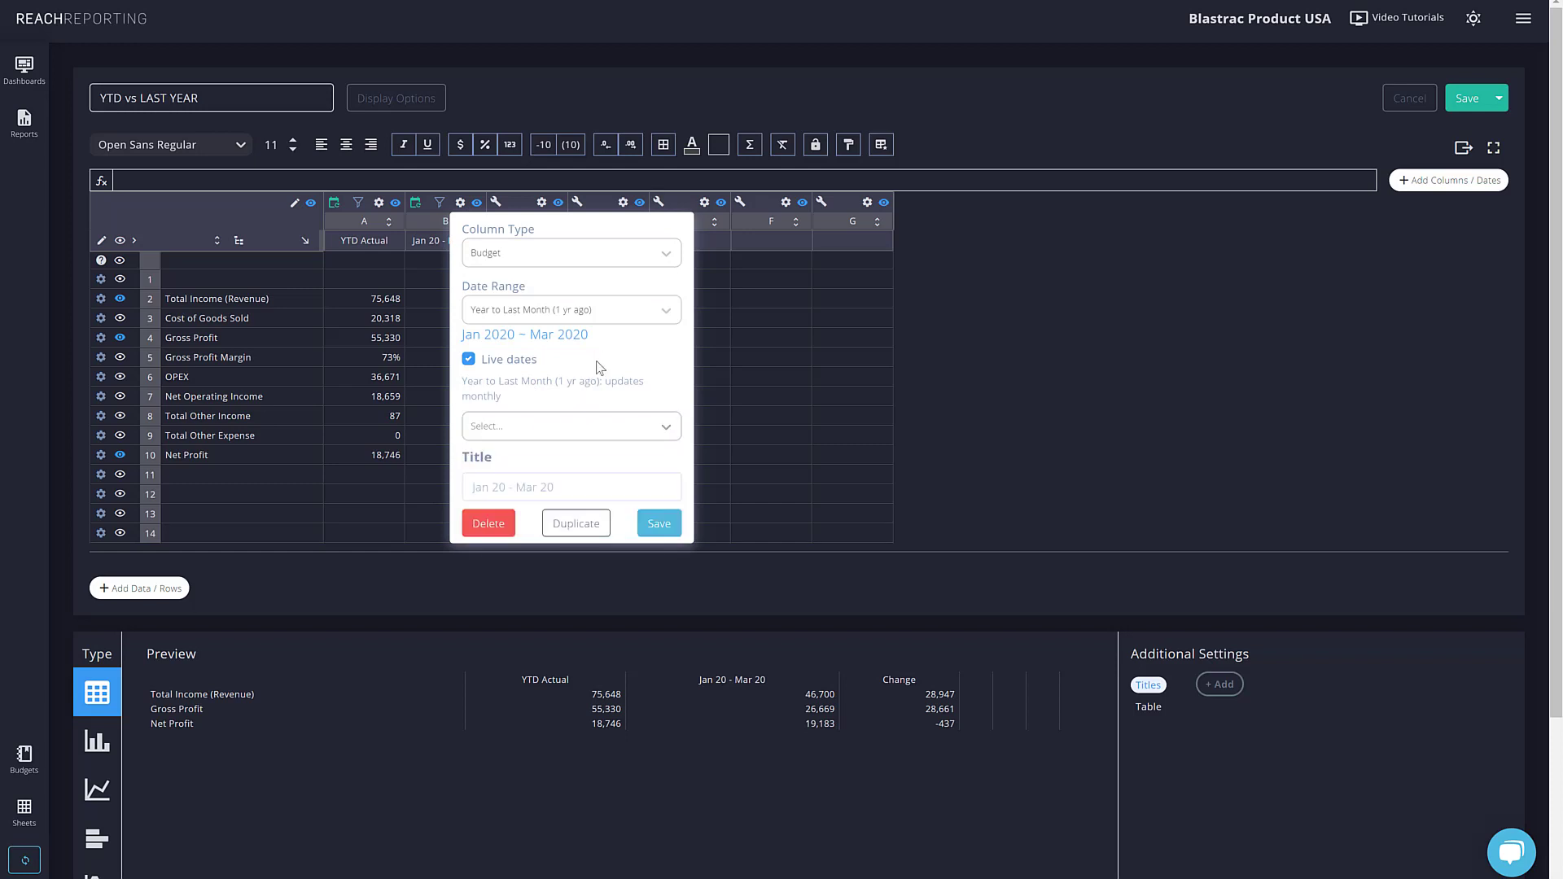
{"action": "left_click", "coordinate": [605, 254]}
{"action": "left_click", "coordinate": [563, 291]}
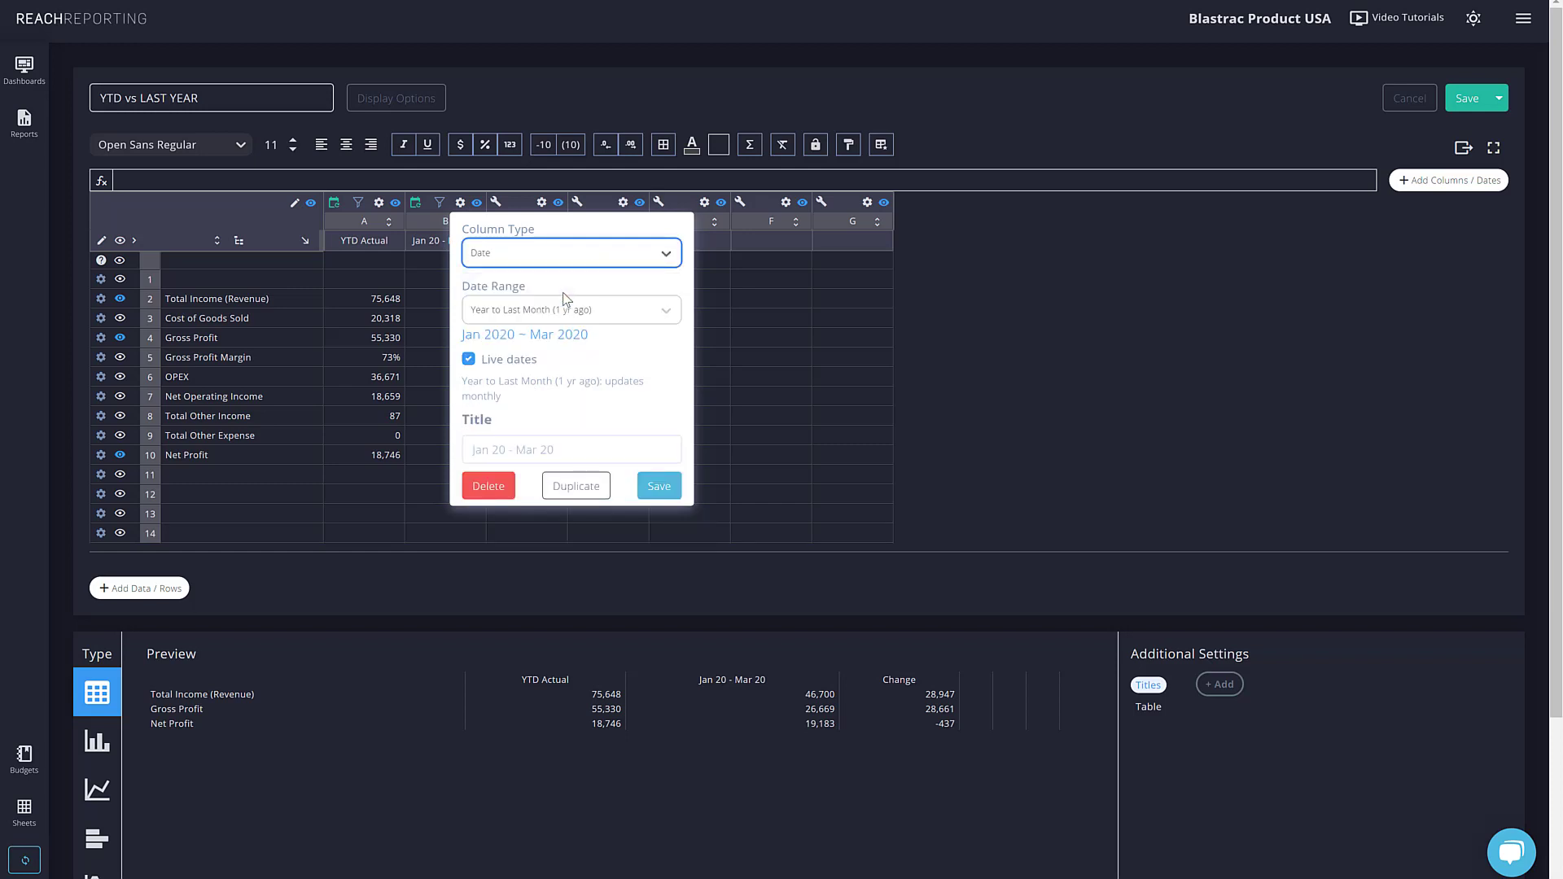
- Title column B Last Year and save its settings
{"action": "left_click", "coordinate": [649, 456]}
{"action": "type", "text": "Last Year"}
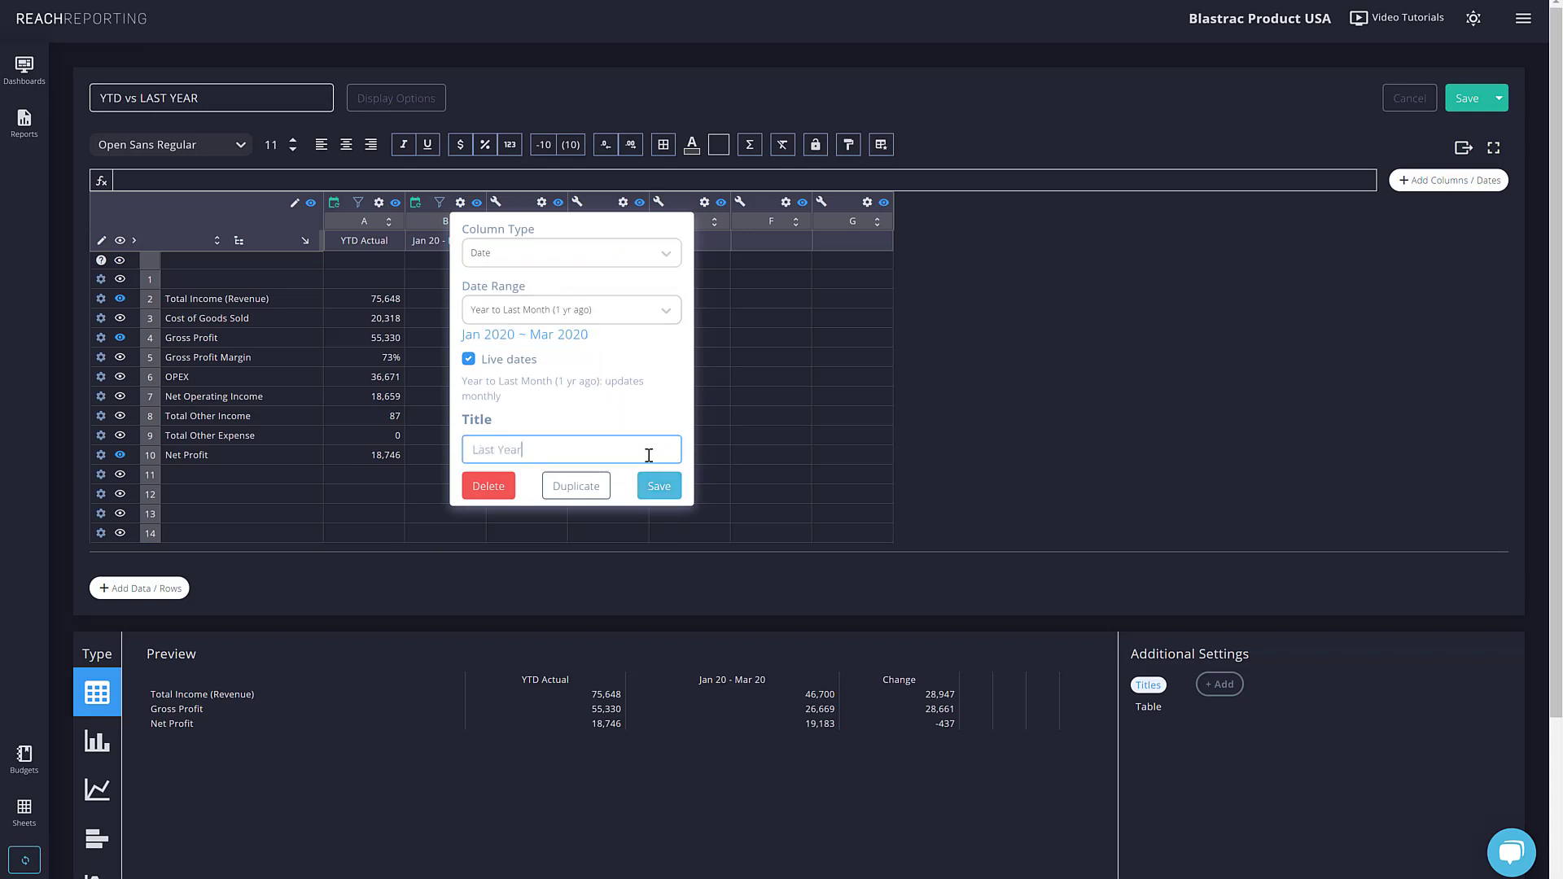
{"action": "key", "text": "Return"}
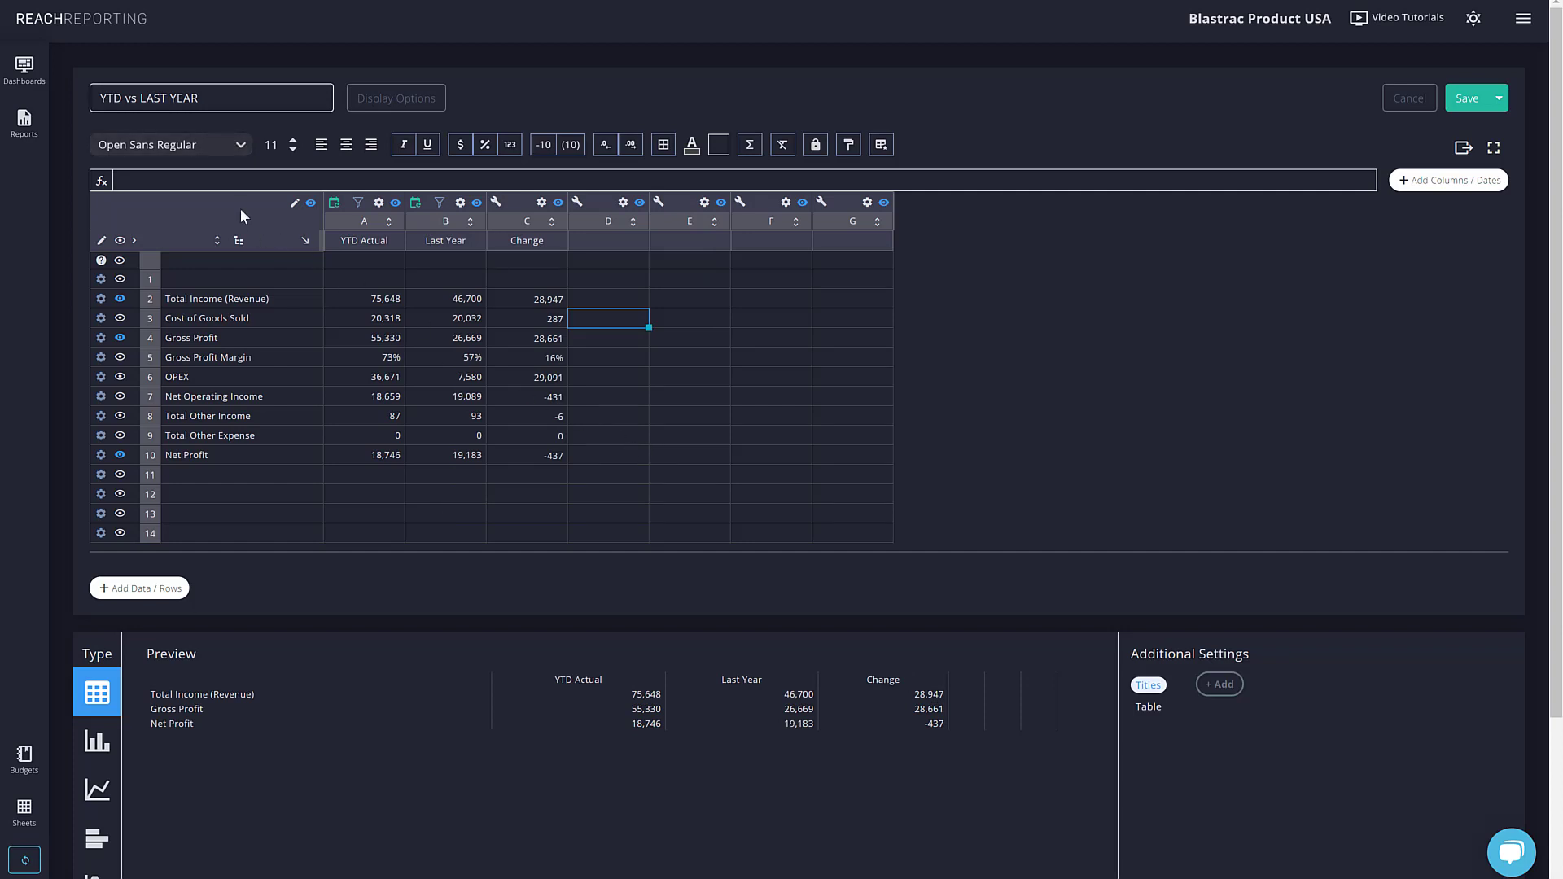
- View the class filters available for the YTD Actual column
{"action": "left_click", "coordinate": [359, 203]}
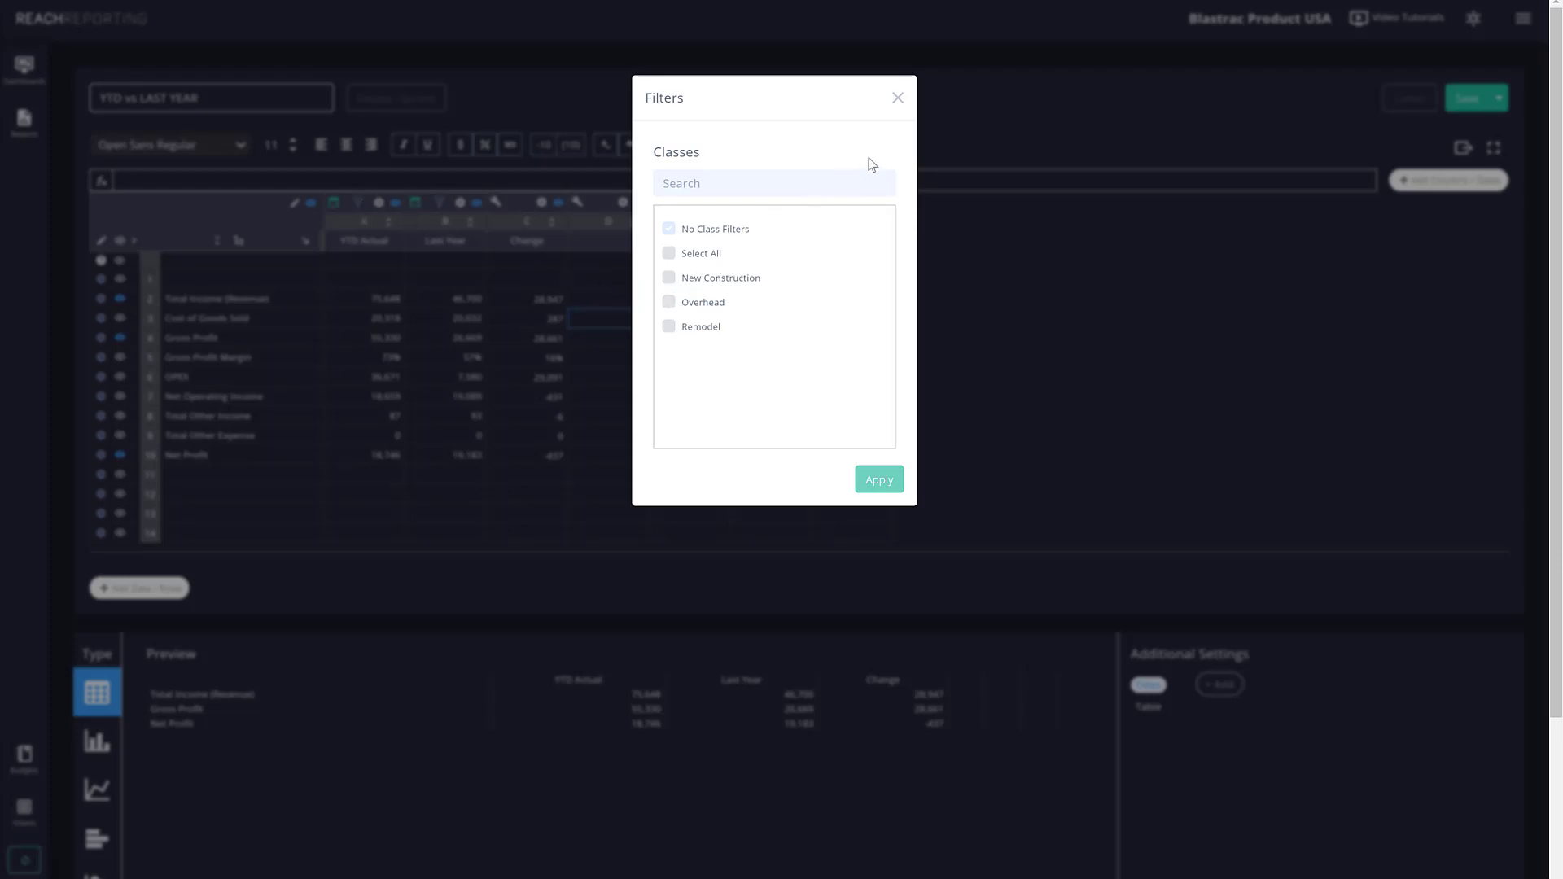
{"action": "left_click", "coordinate": [898, 98]}
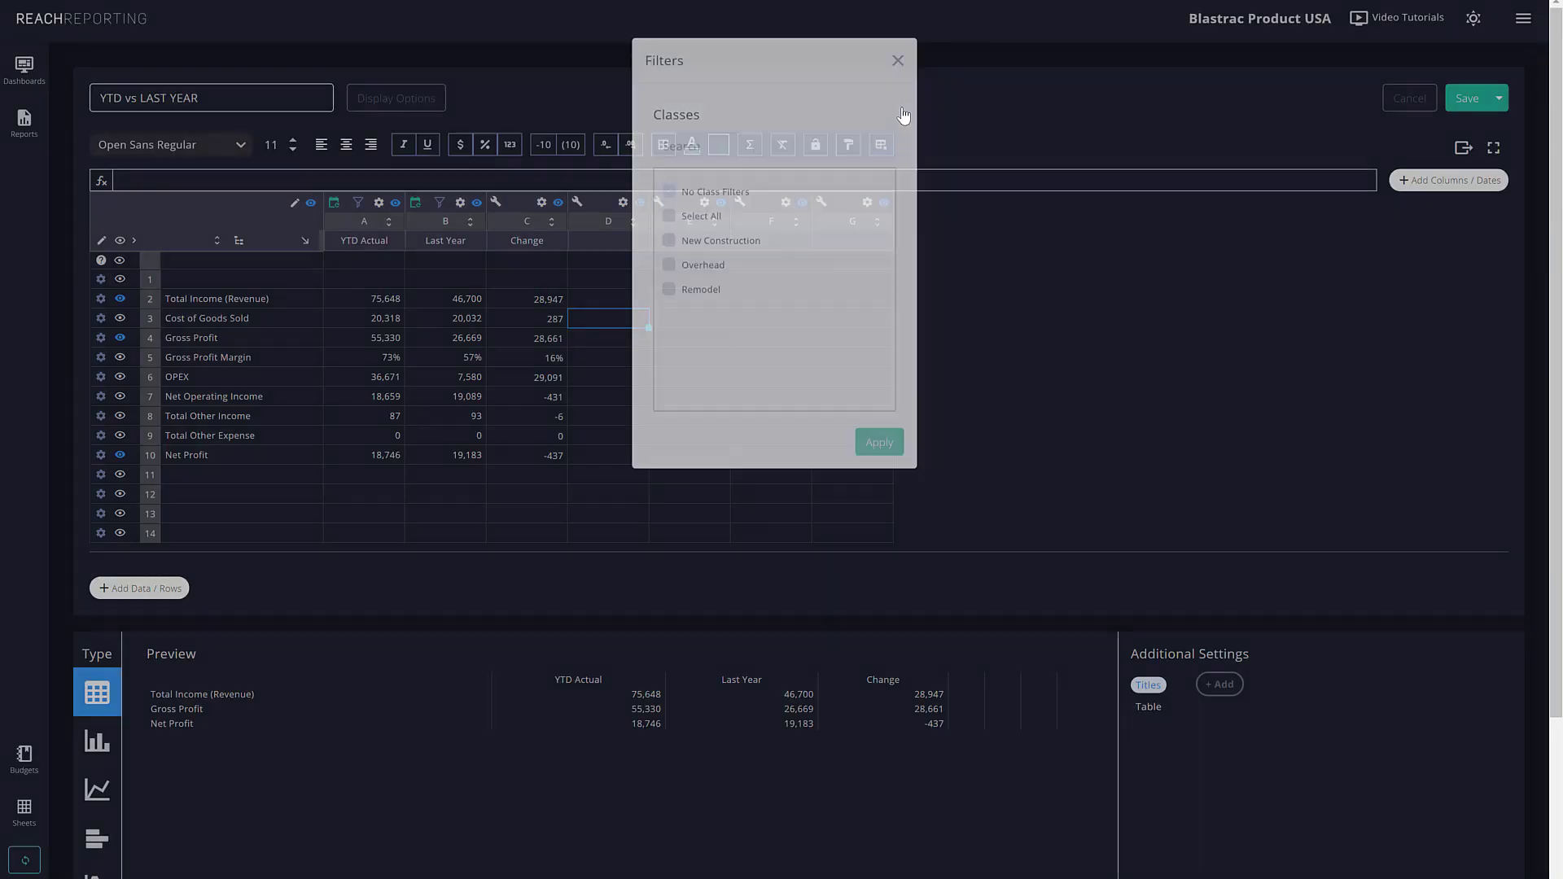
- Examine the data categories, including Balance Sheet, Cash Flow and Sales by Customer, and the statement types that can be added as rows
{"action": "left_click", "coordinate": [170, 591]}
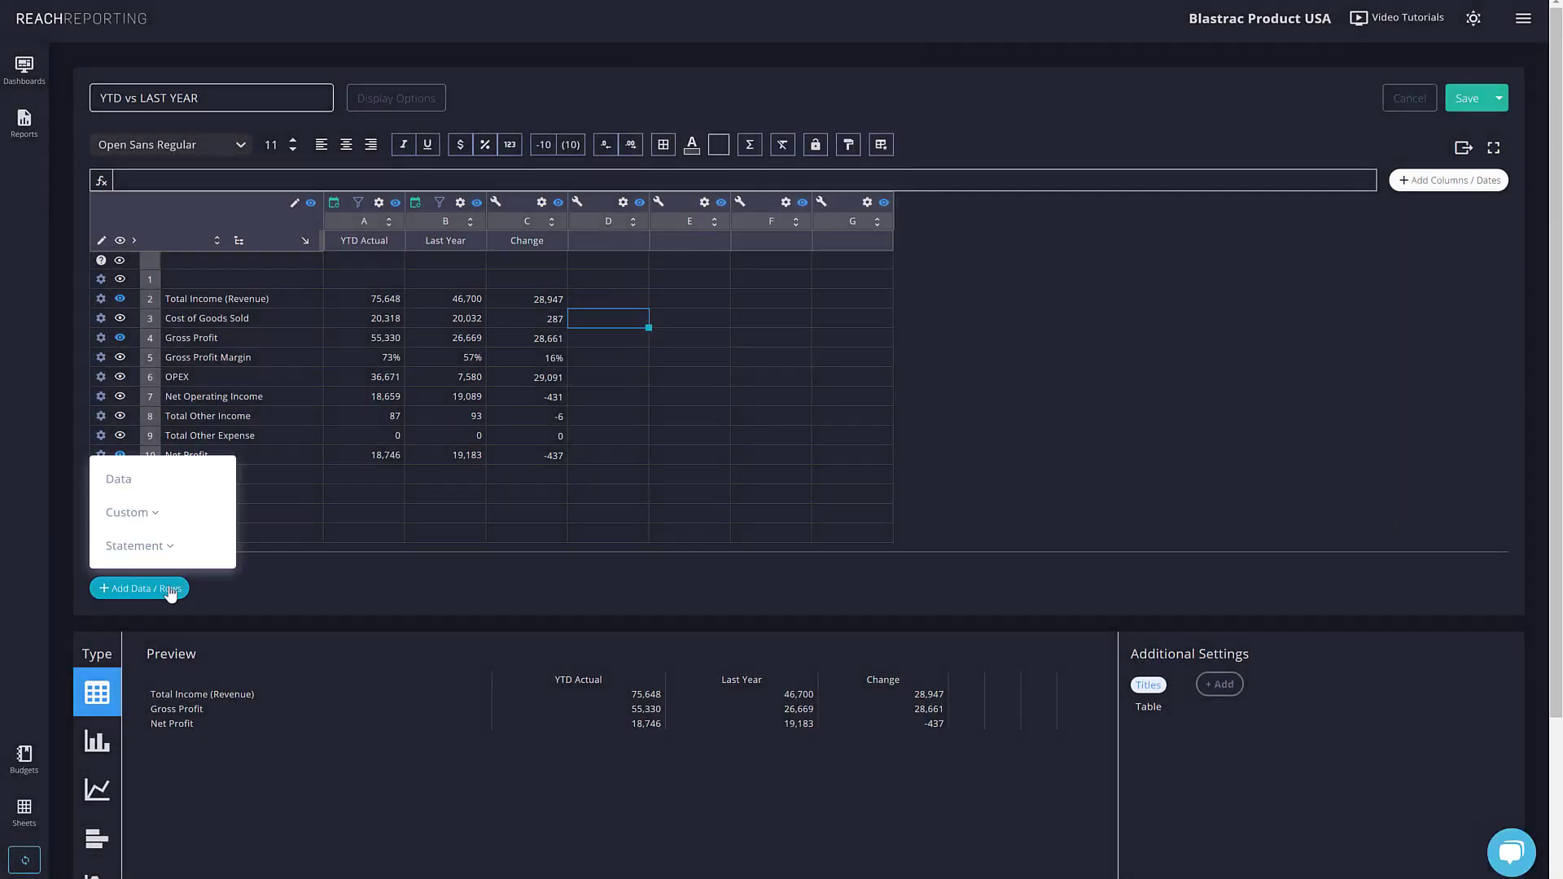
{"action": "left_click", "coordinate": [180, 487]}
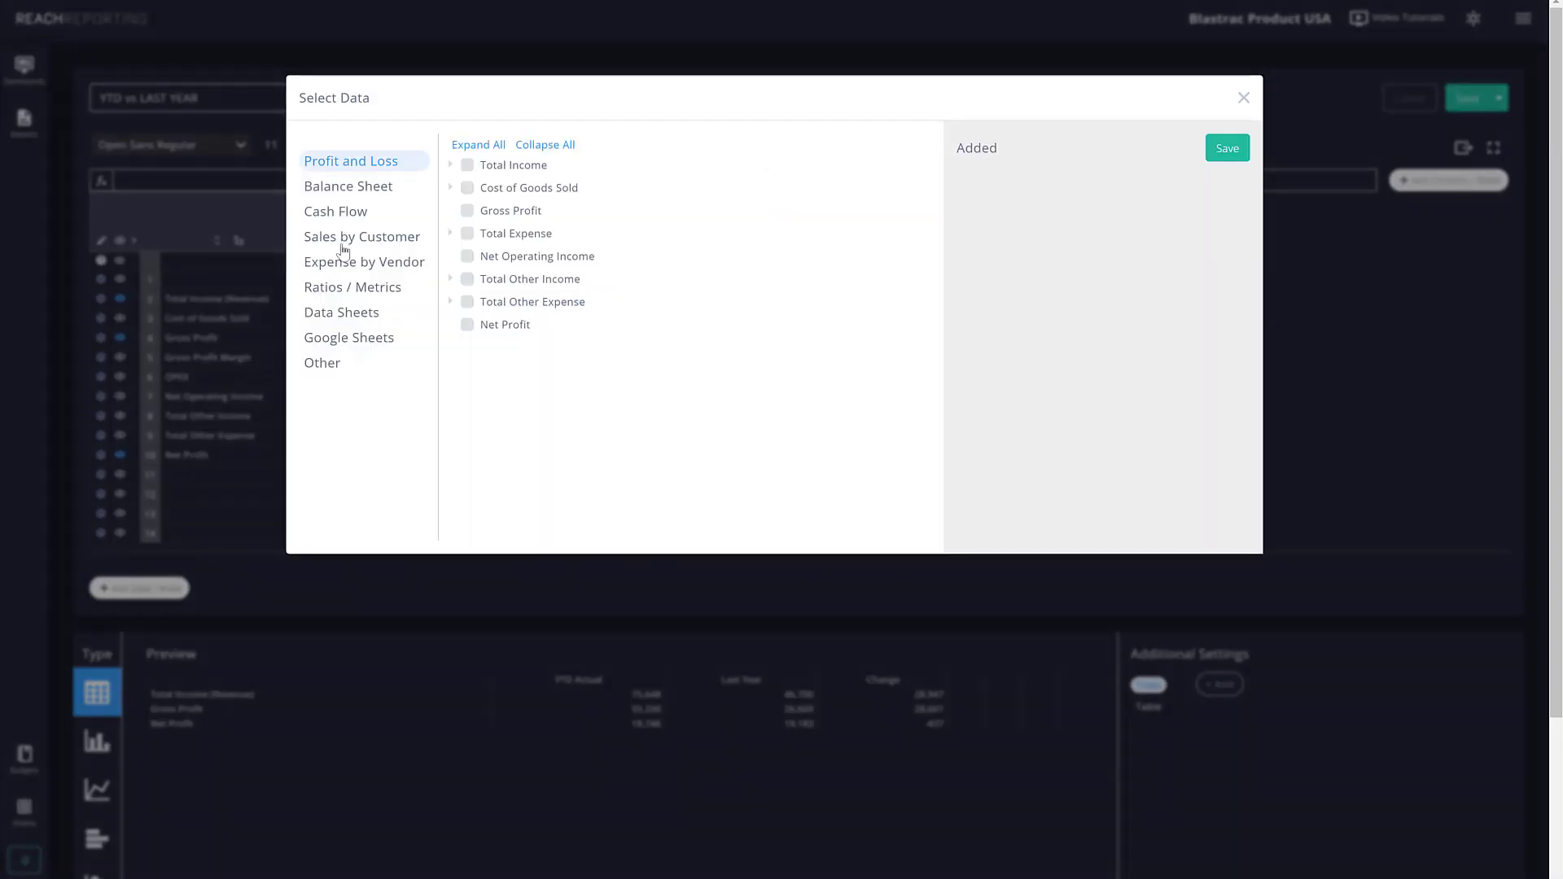
{"action": "left_click", "coordinate": [375, 192]}
{"action": "left_click", "coordinate": [338, 217]}
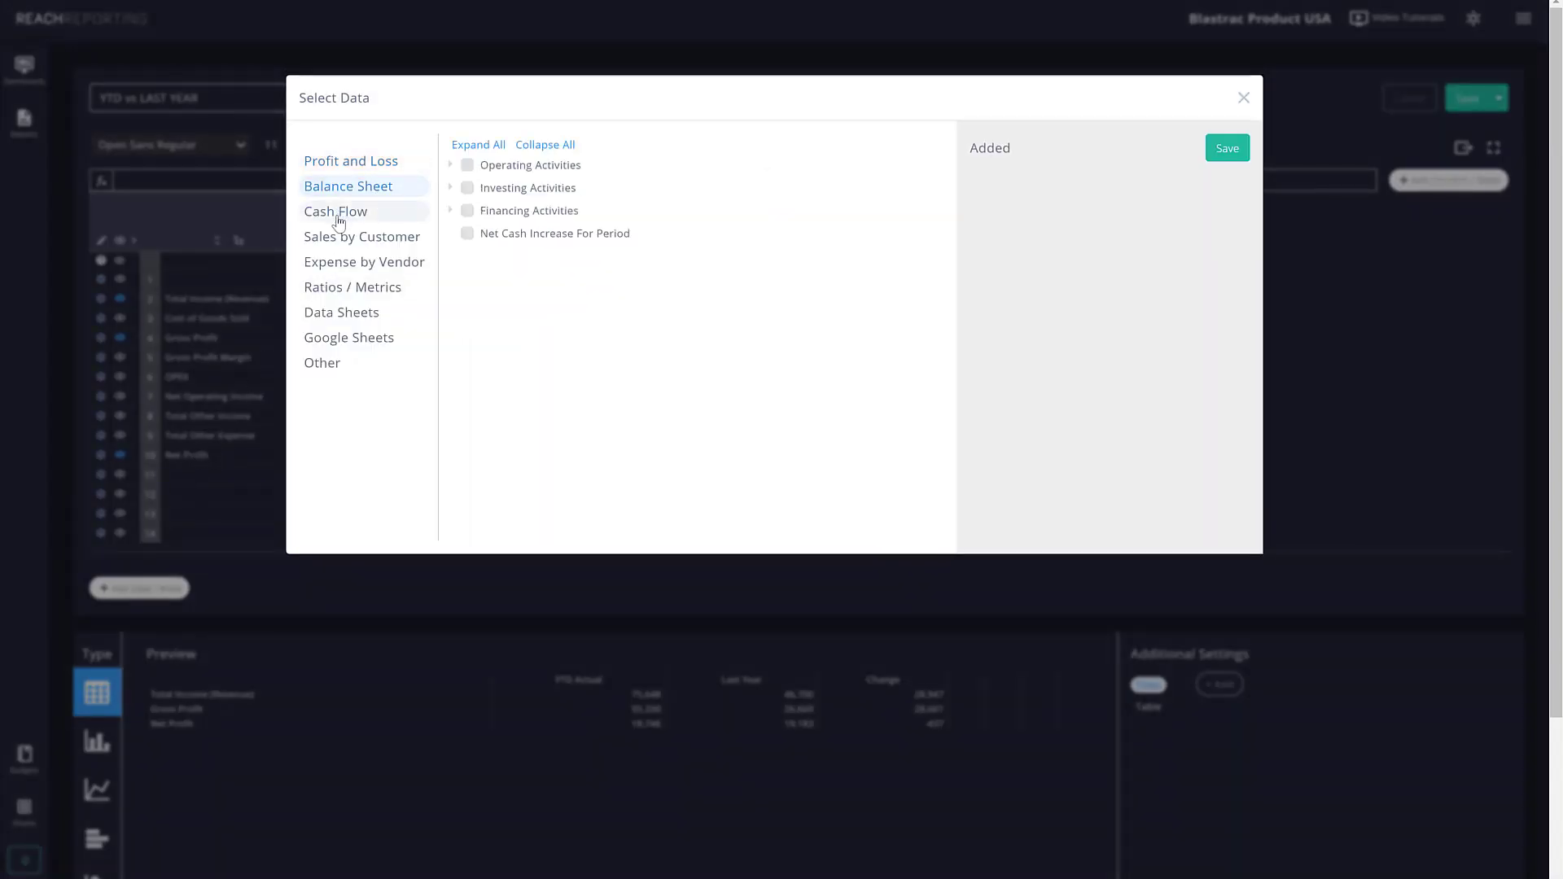
{"action": "left_click", "coordinate": [335, 238]}
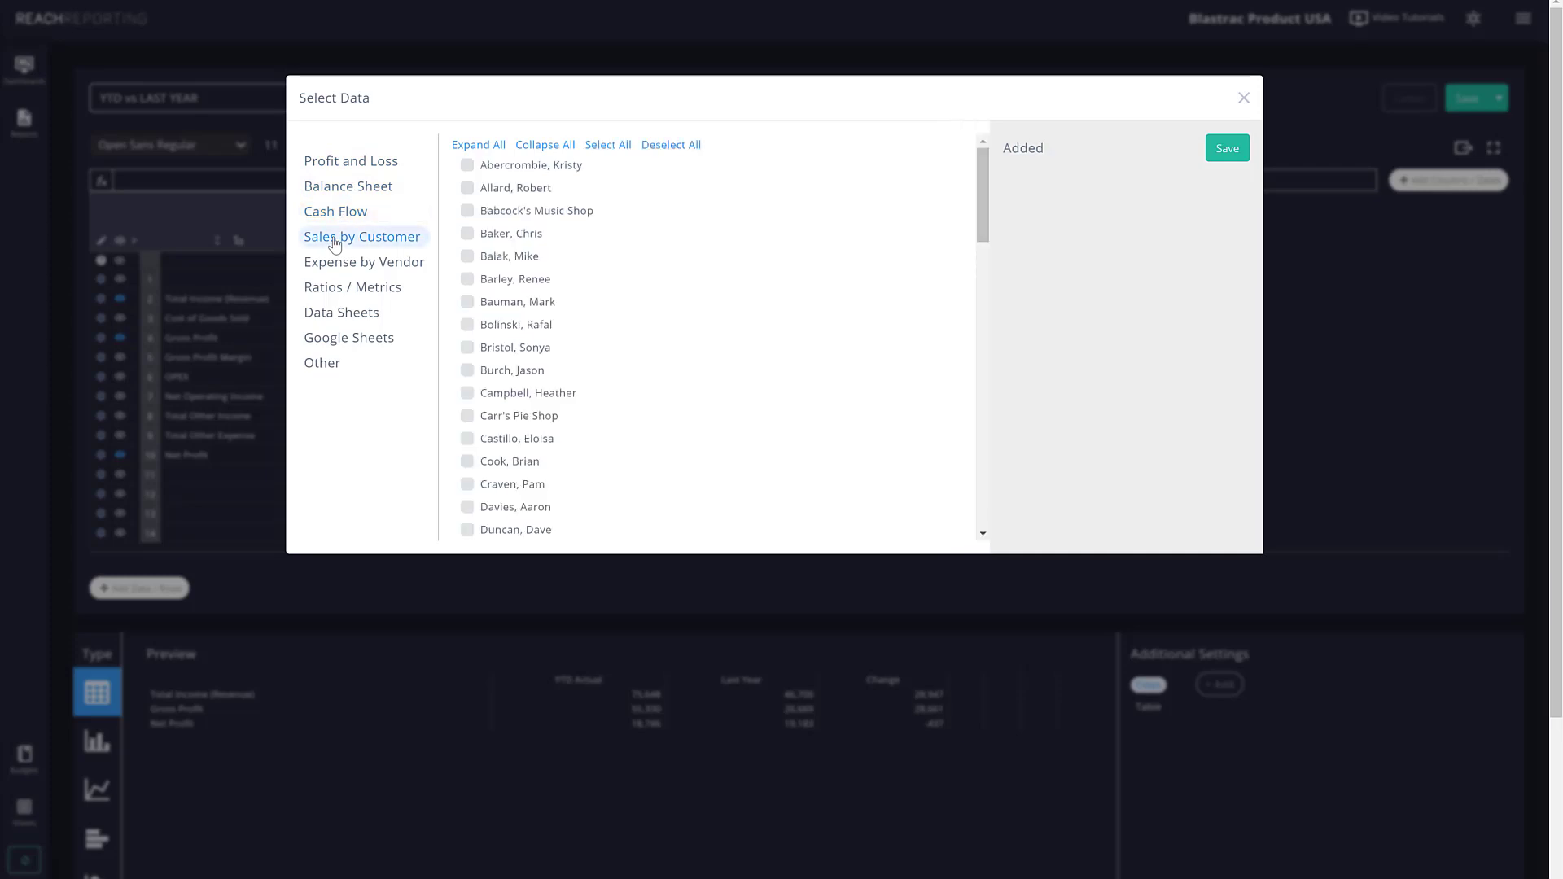
{"action": "left_click", "coordinate": [1243, 97]}
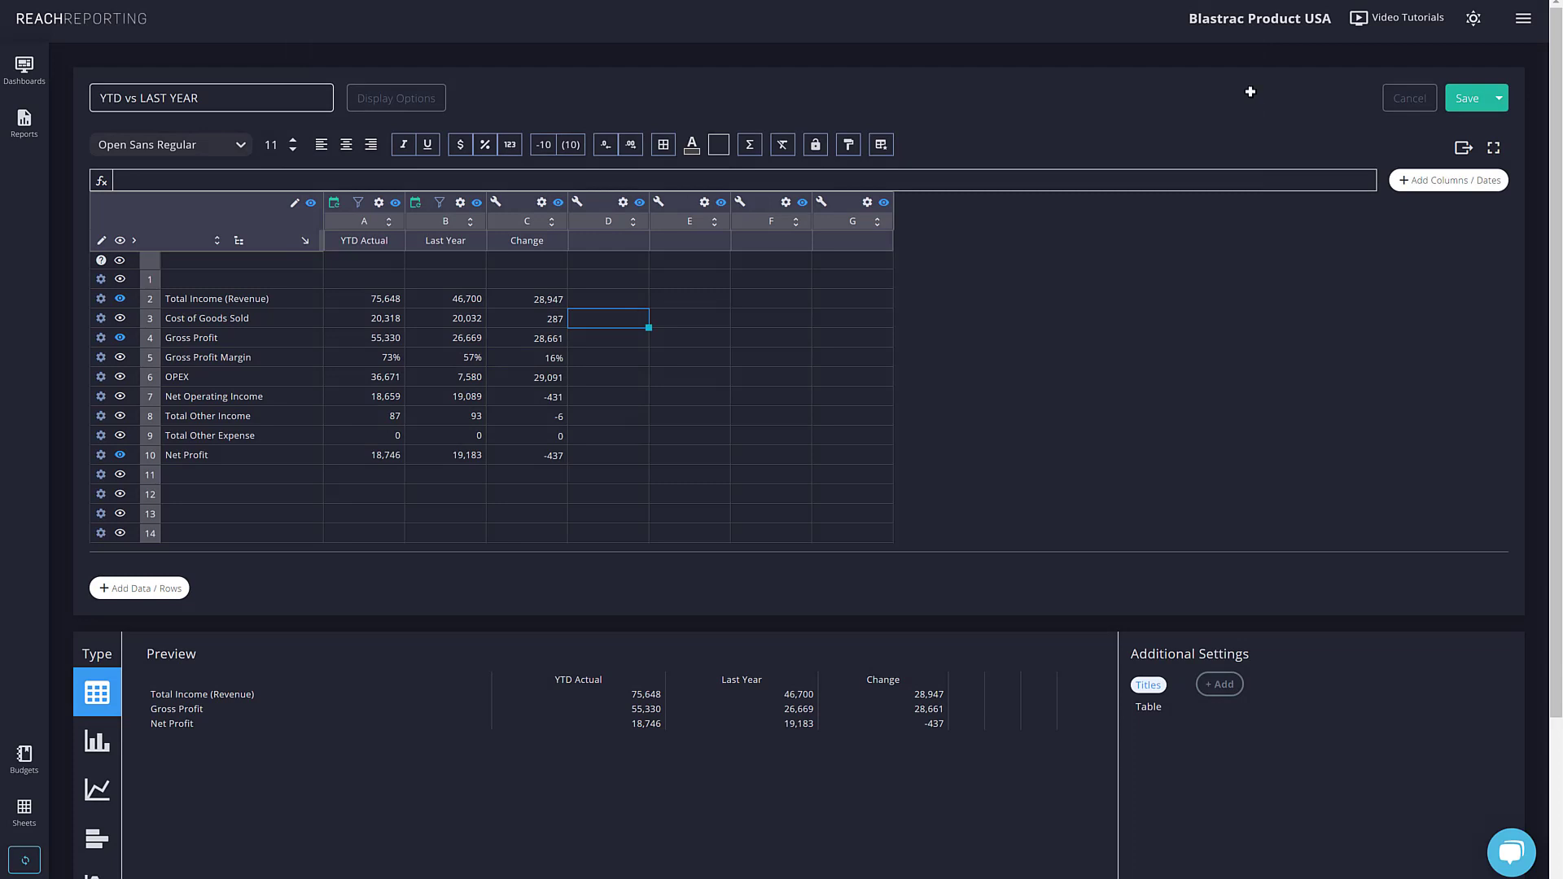
{"action": "left_click", "coordinate": [165, 591]}
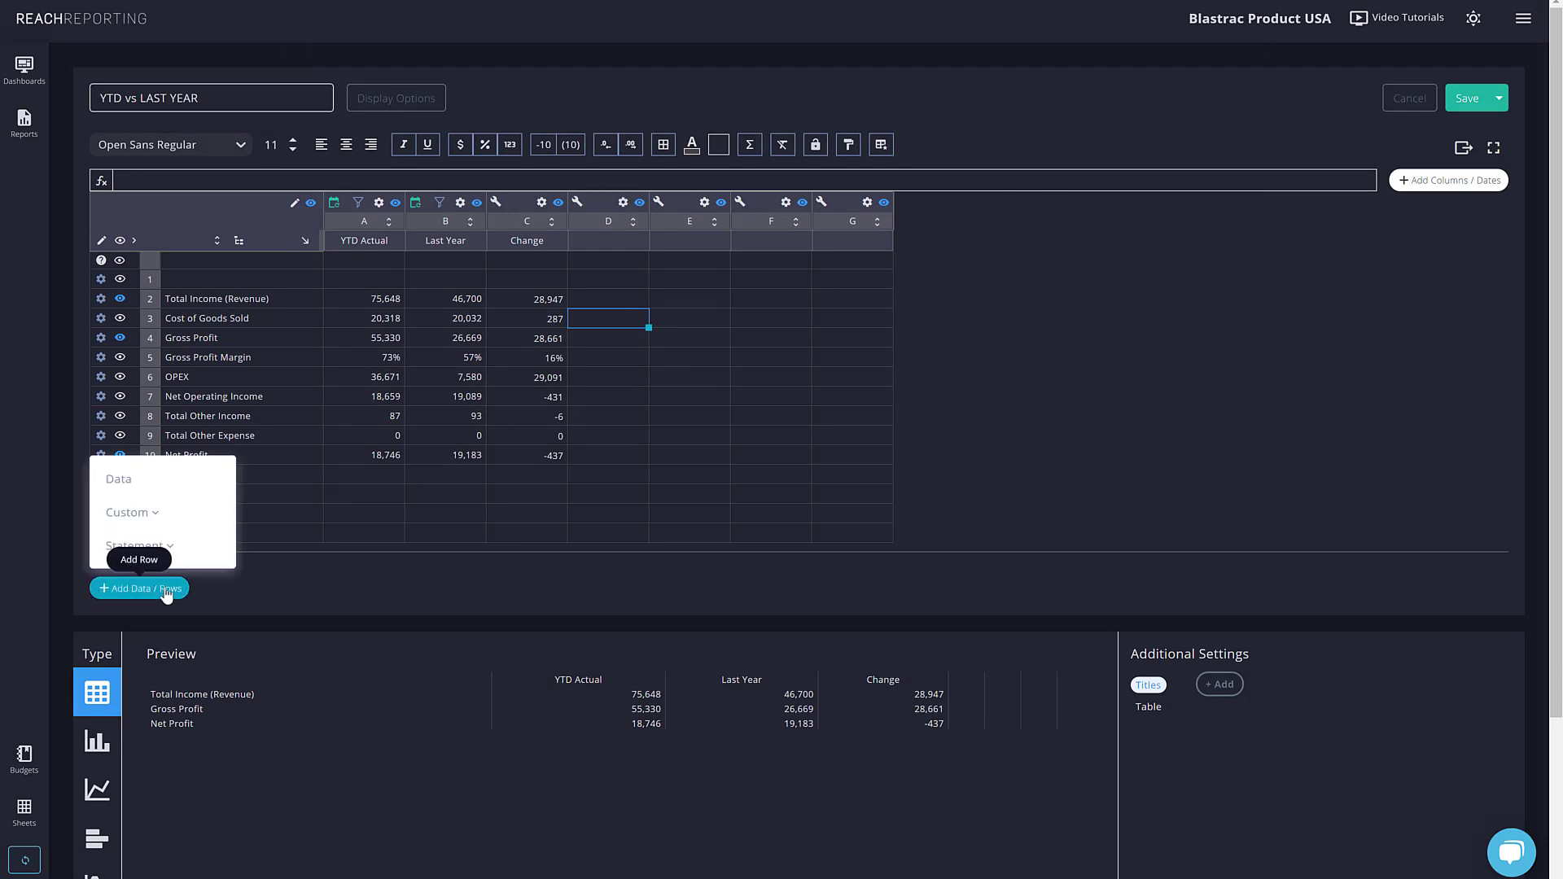
{"action": "left_click", "coordinate": [181, 550]}
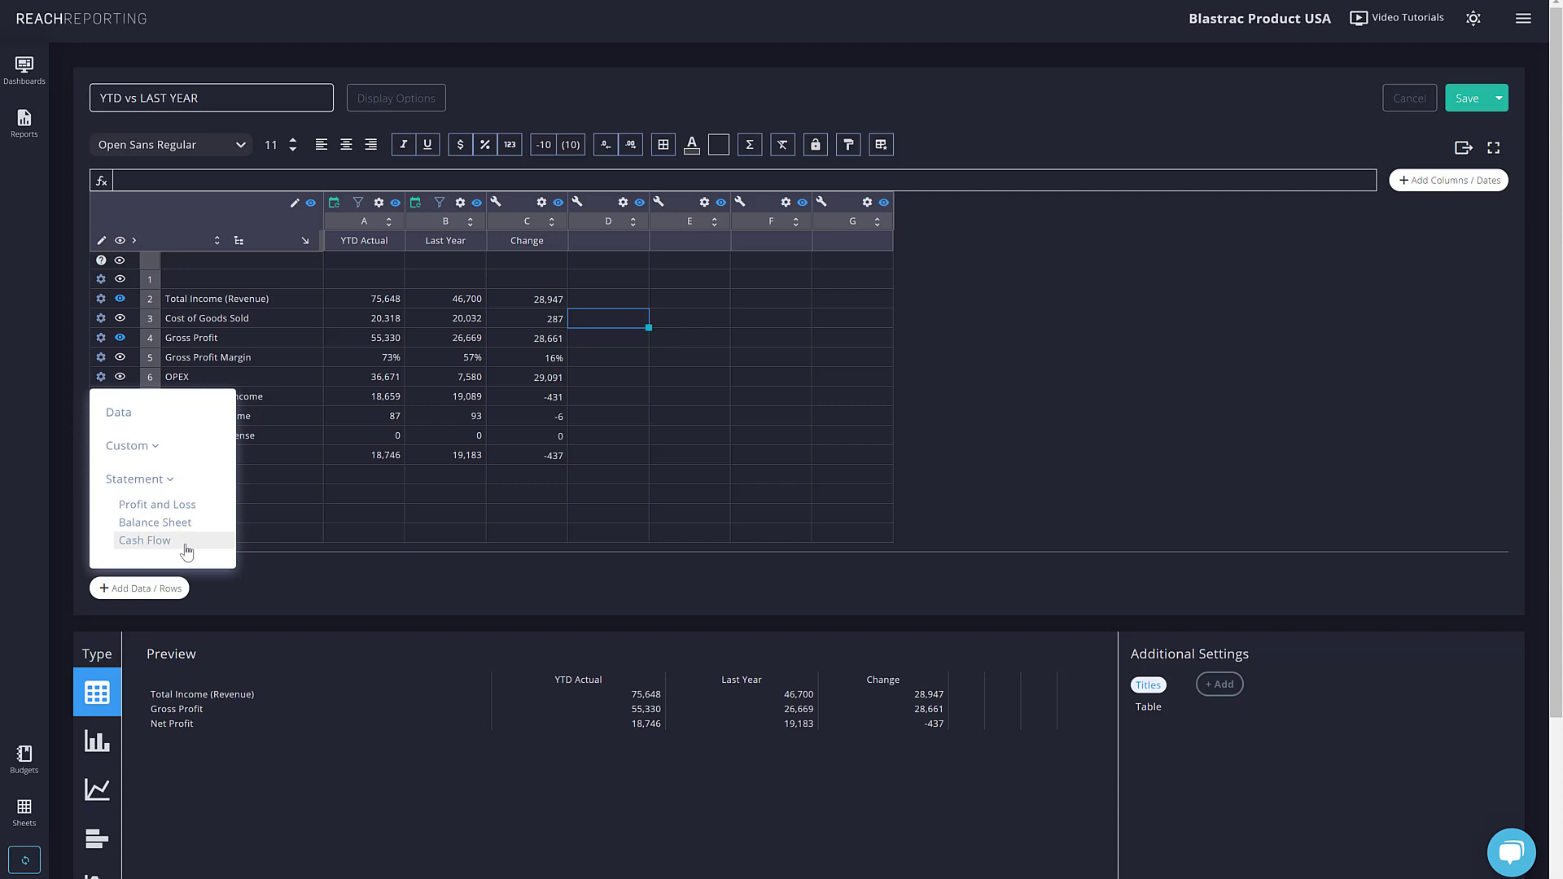
{"action": "left_click", "coordinate": [285, 565]}
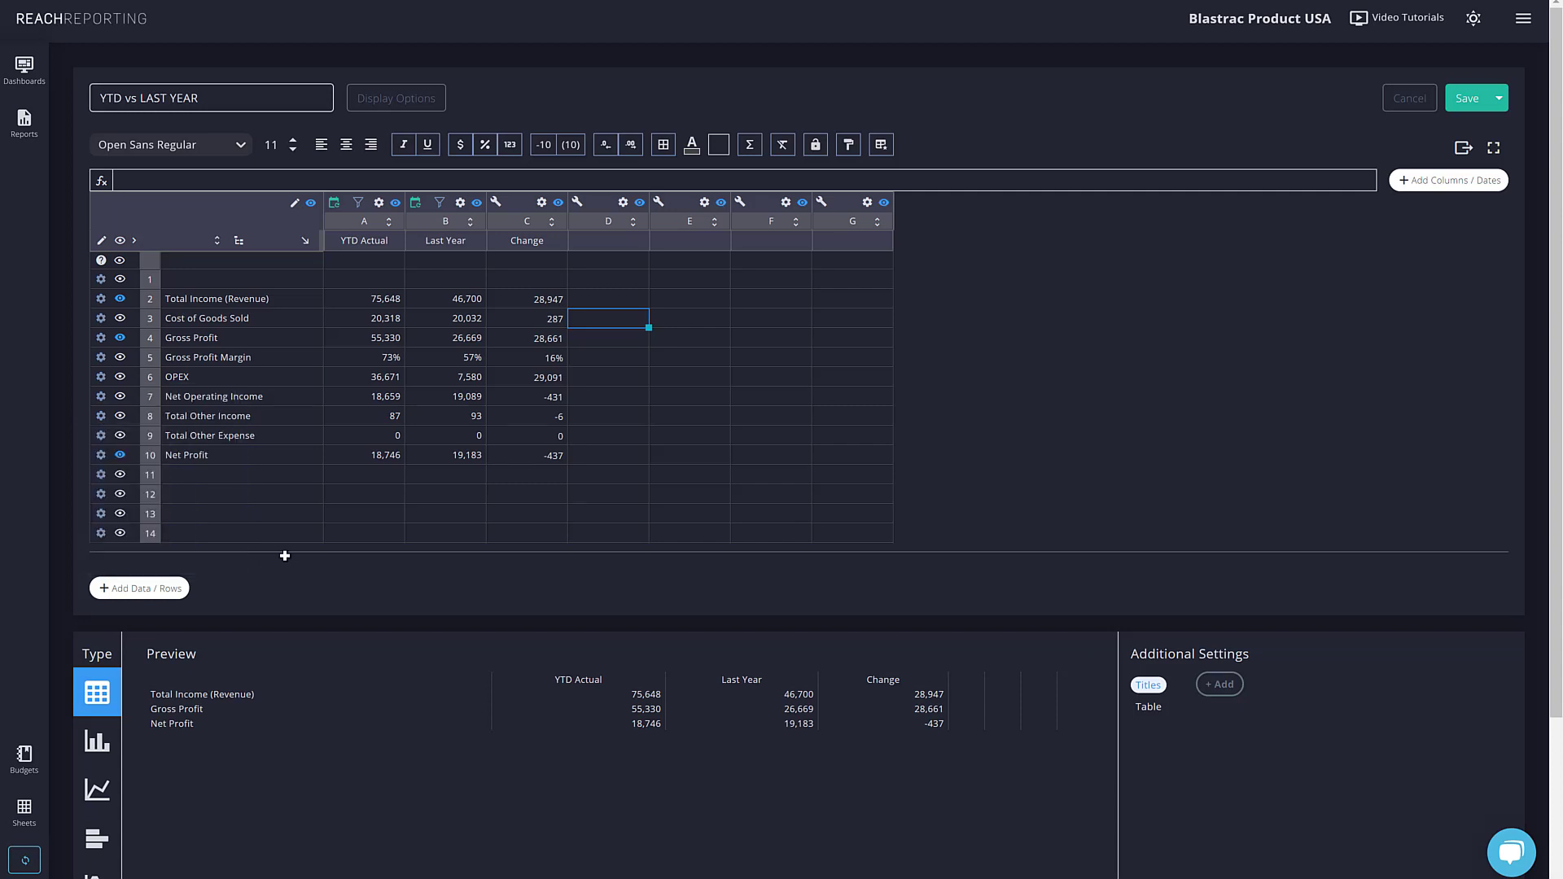
- Nest the Cost of Goods Sold row under Total Income (Revenue), save the arrangement, and collapse and expand the group
{"action": "left_click", "coordinate": [240, 242]}
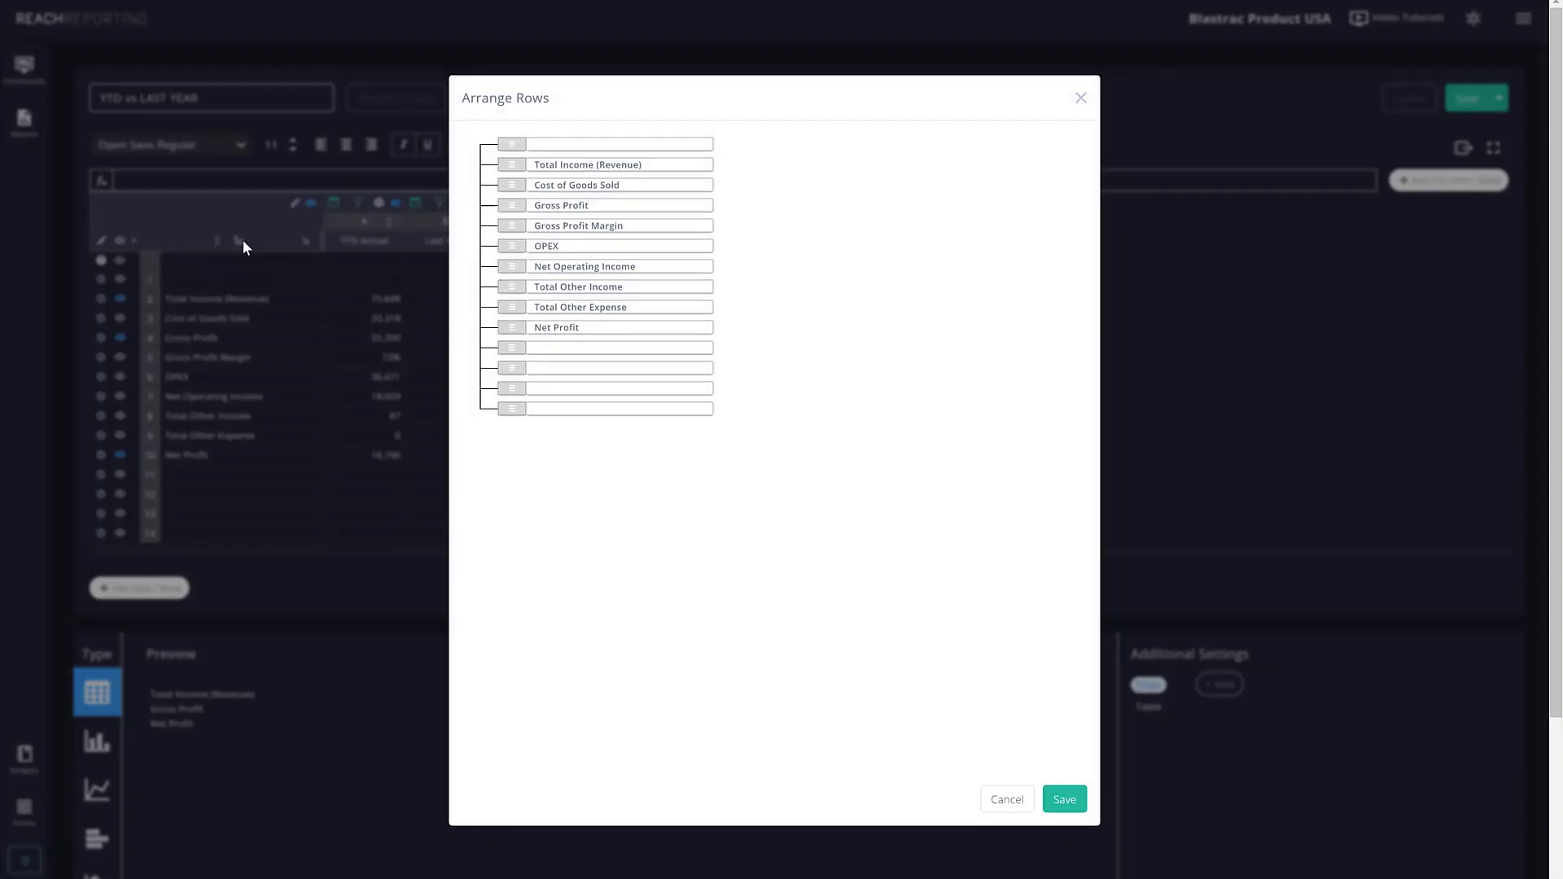
{"action": "left_click_drag", "start_coordinate": [511, 164], "coordinate": [541, 190]}
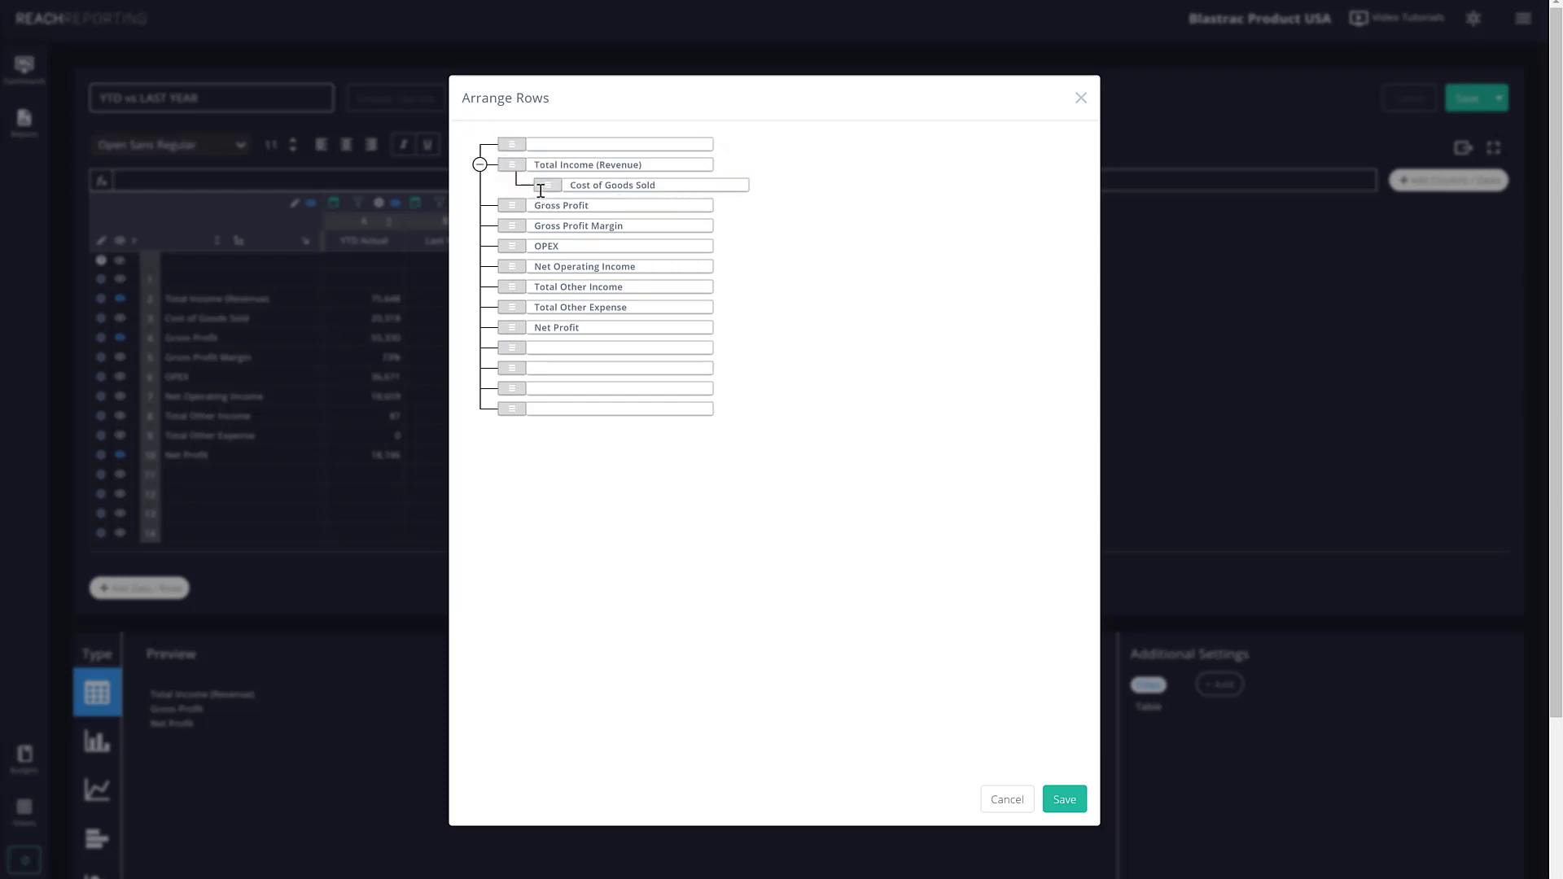
{"action": "left_click", "coordinate": [1065, 800]}
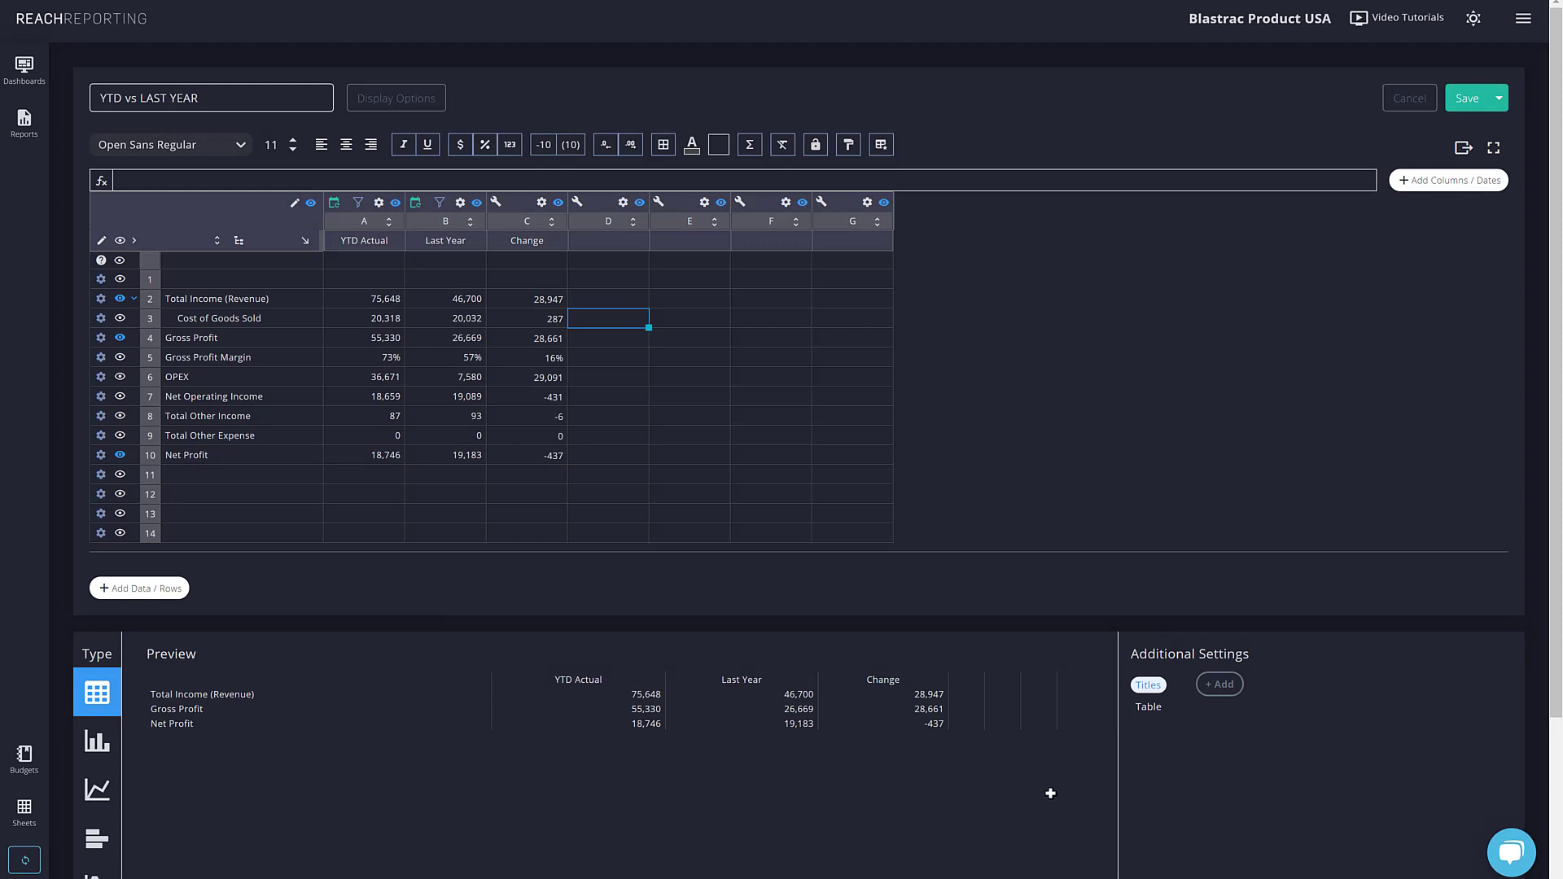
{"action": "left_click", "coordinate": [135, 300]}
{"action": "left_click", "coordinate": [135, 300]}
{"action": "left_click", "coordinate": [135, 300]}
{"action": "left_click", "coordinate": [135, 300]}
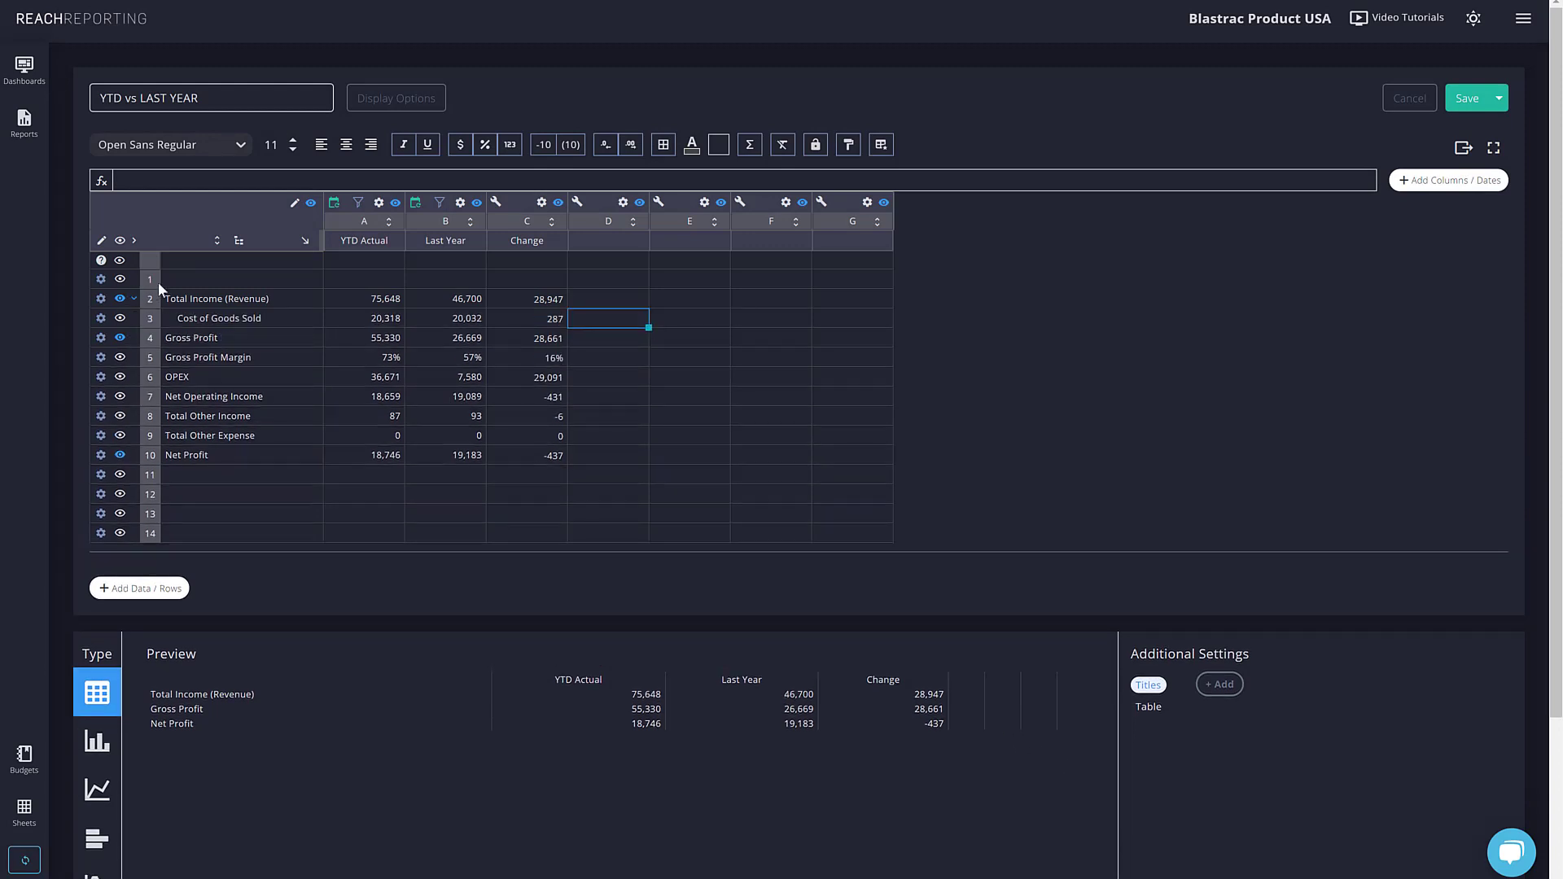
- Move the Cost of Goods Sold row back to the top level of the row arrangement and save it
{"action": "left_click", "coordinate": [238, 239]}
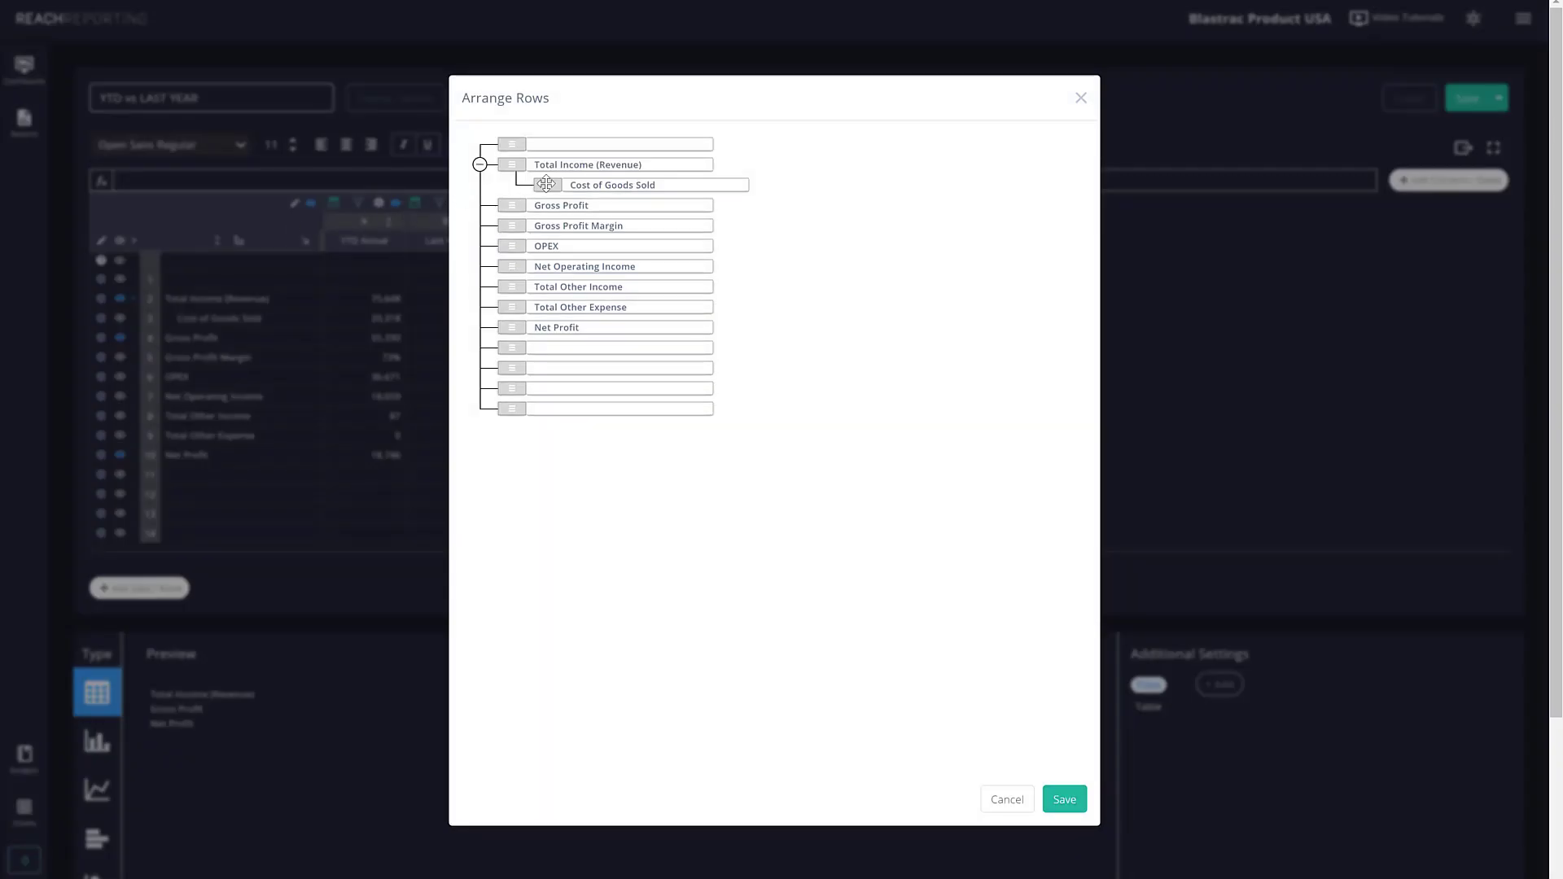
{"action": "left_click_drag", "start_coordinate": [542, 186], "coordinate": [515, 189]}
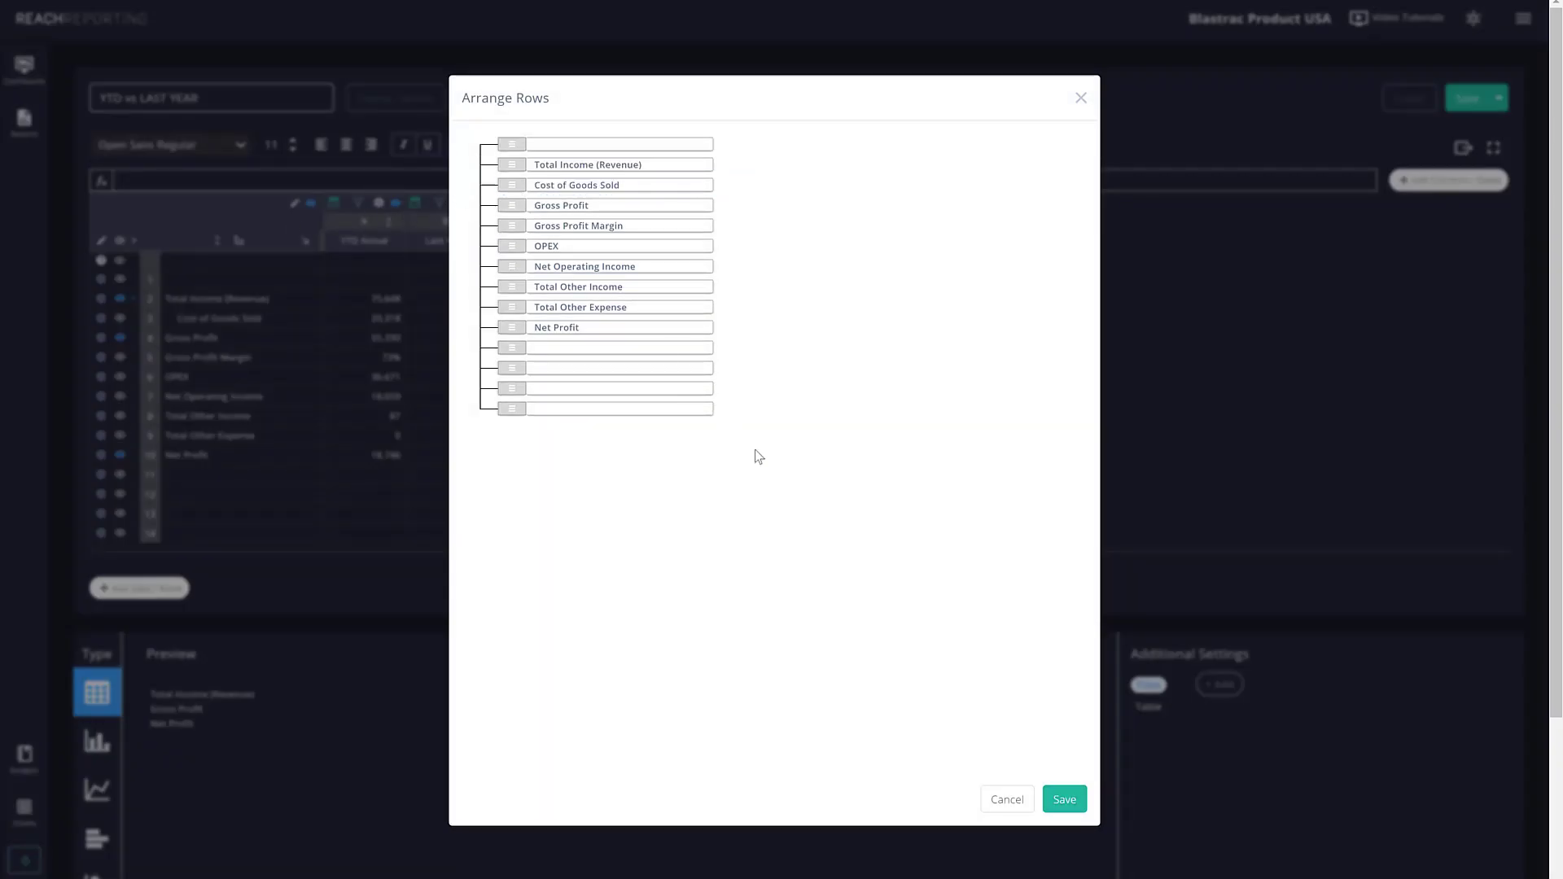
{"action": "left_click", "coordinate": [1065, 800]}
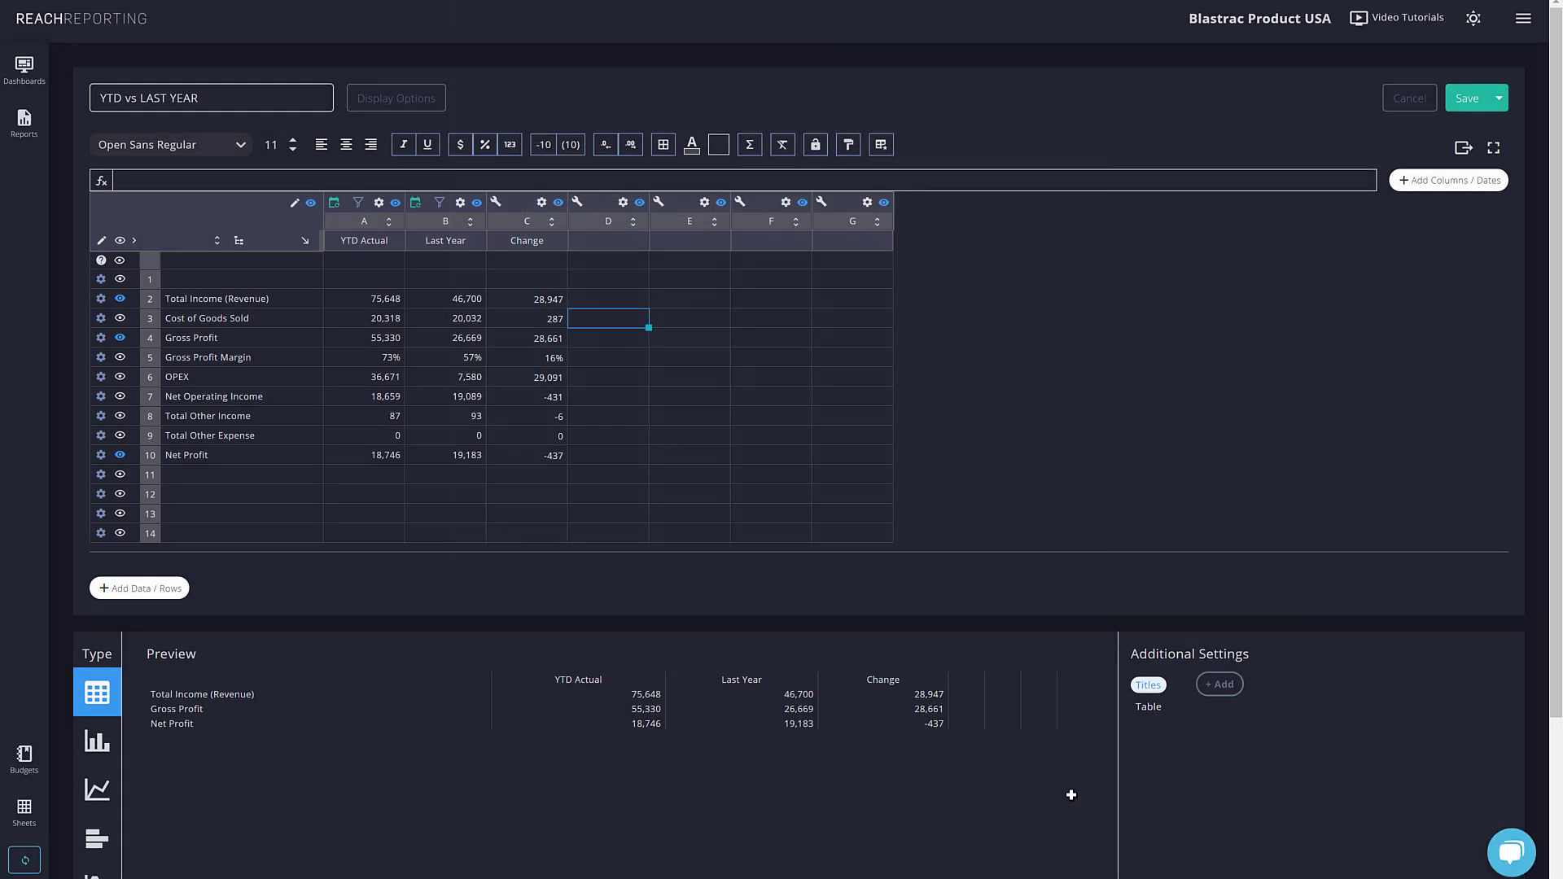
- Delete the four empty columns D to G that follow the Change column, and finish column editing
{"action": "left_click", "coordinate": [295, 203]}
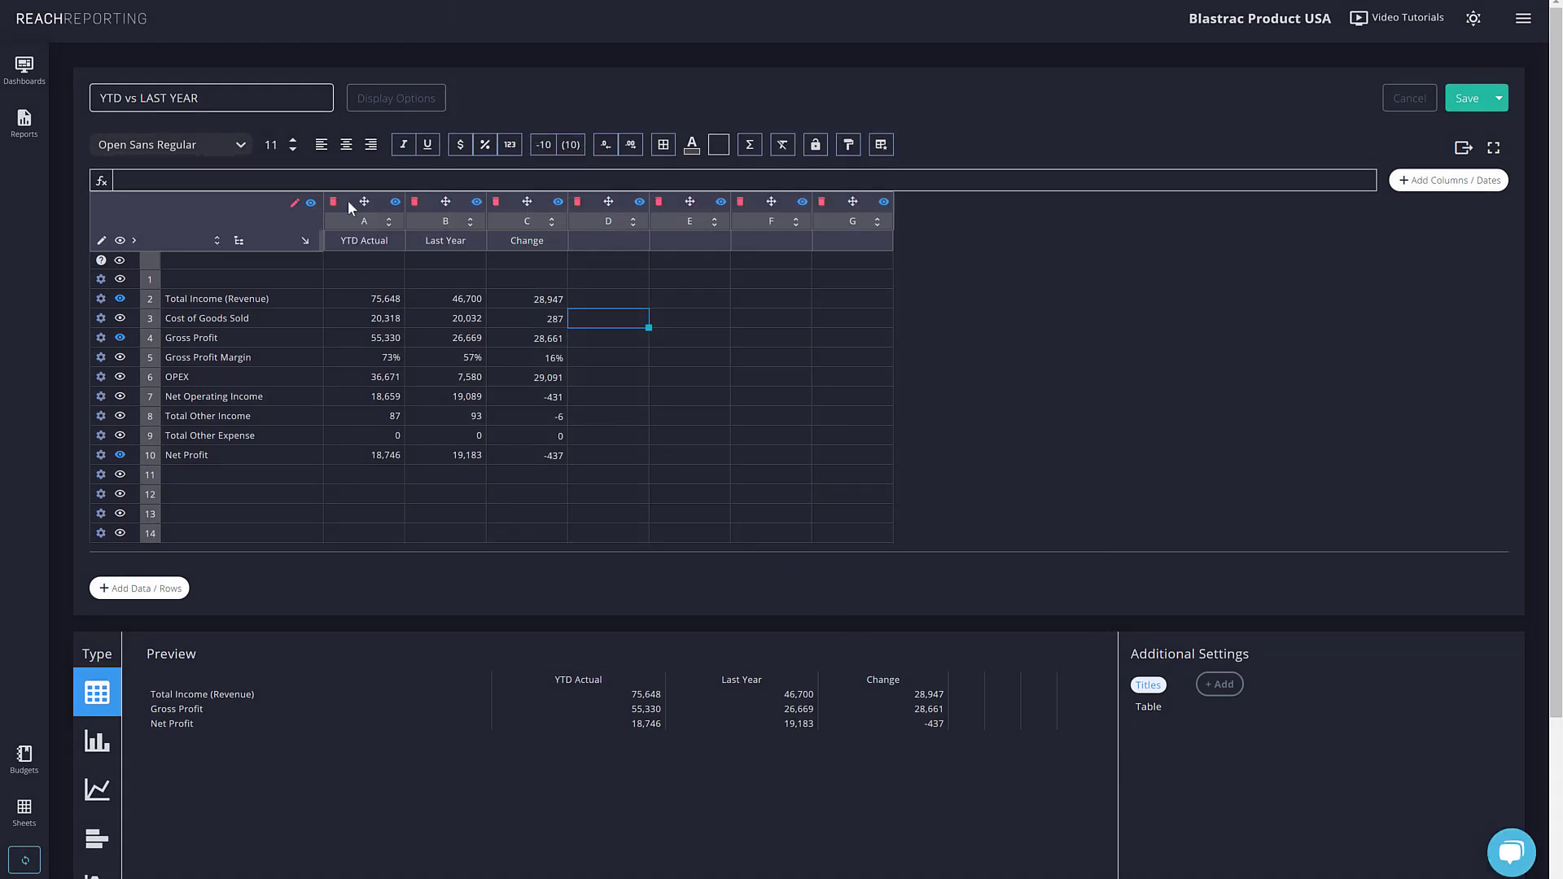
{"action": "left_click", "coordinate": [578, 204]}
{"action": "left_click", "coordinate": [578, 203]}
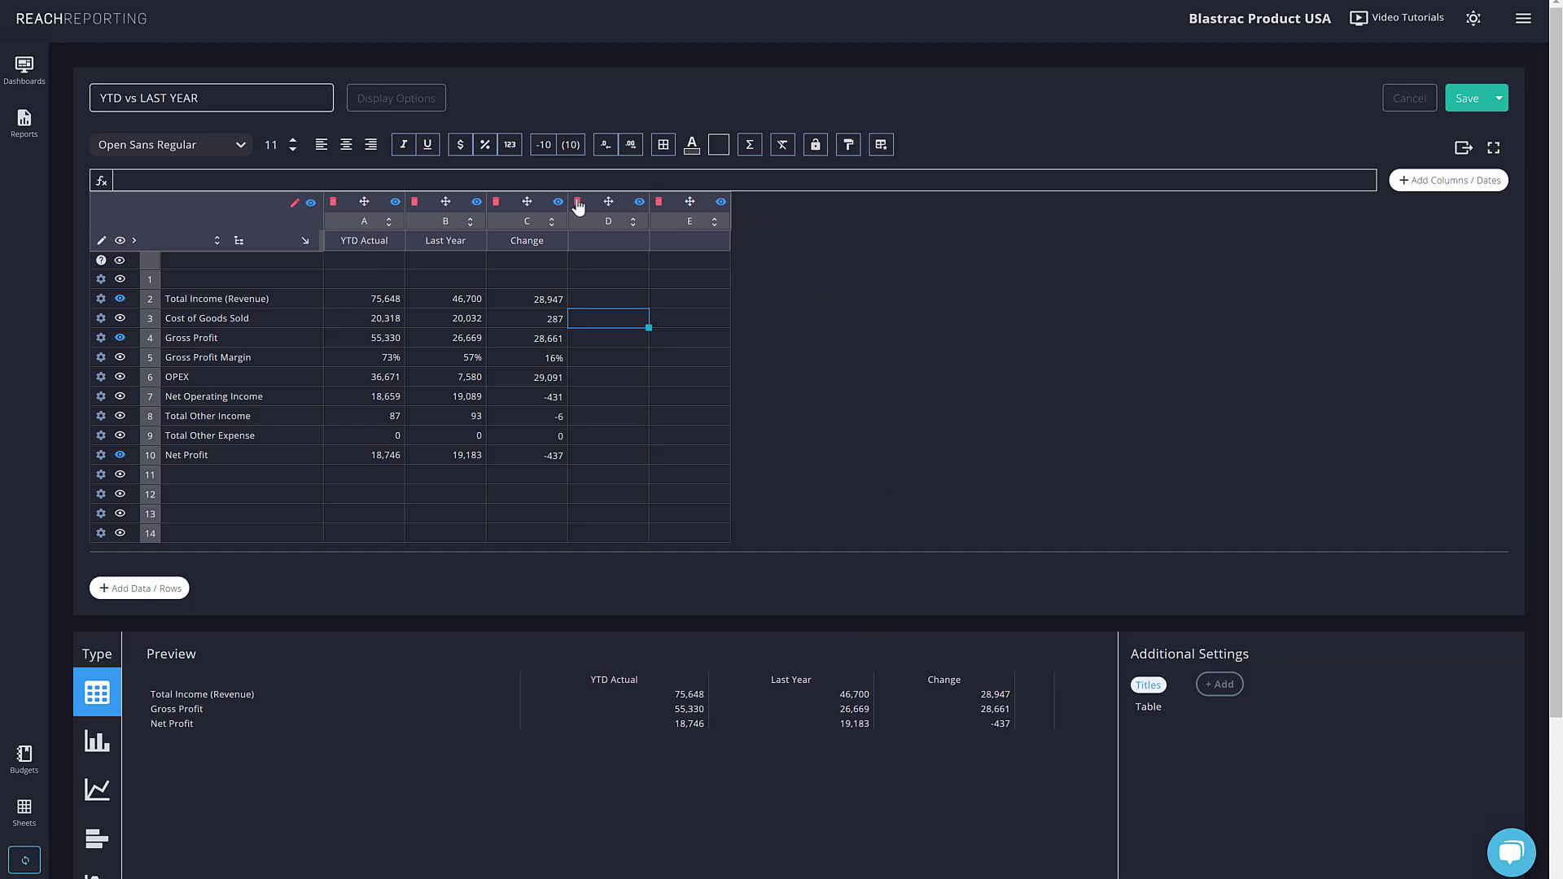
{"action": "left_click", "coordinate": [578, 204]}
{"action": "left_click", "coordinate": [578, 203]}
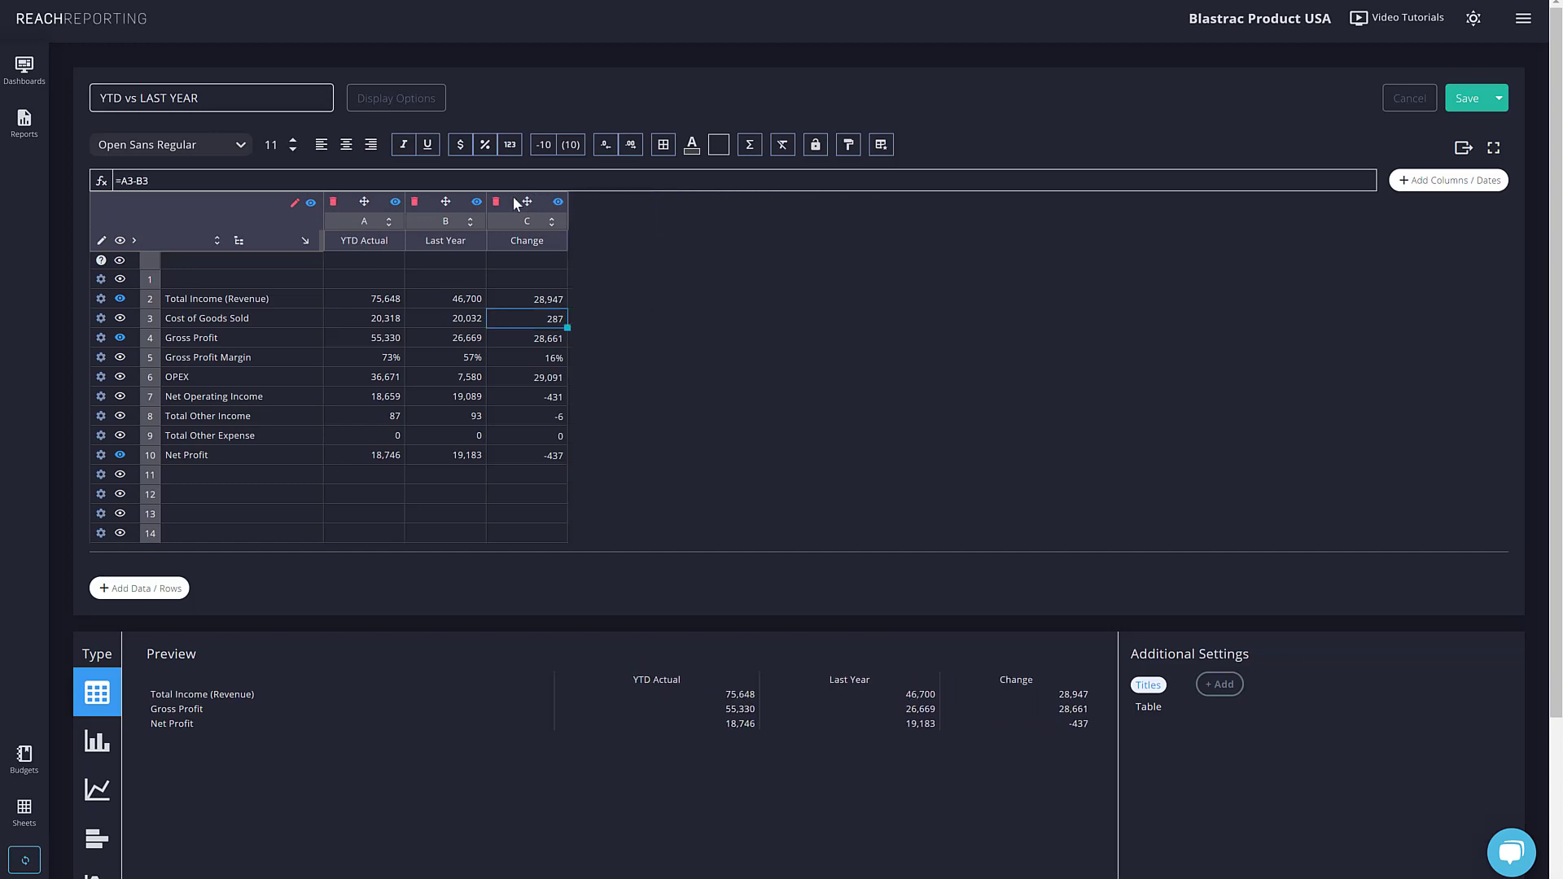
{"action": "left_click_drag", "start_coordinate": [514, 197], "coordinate": [555, 190]}
- Make all rows visible in the metric and preview it as column, bar and line charts, returning to Column Chart
{"action": "scroll", "coordinate": [338, 215], "scroll_direction": "down", "scroll_amount": 1}
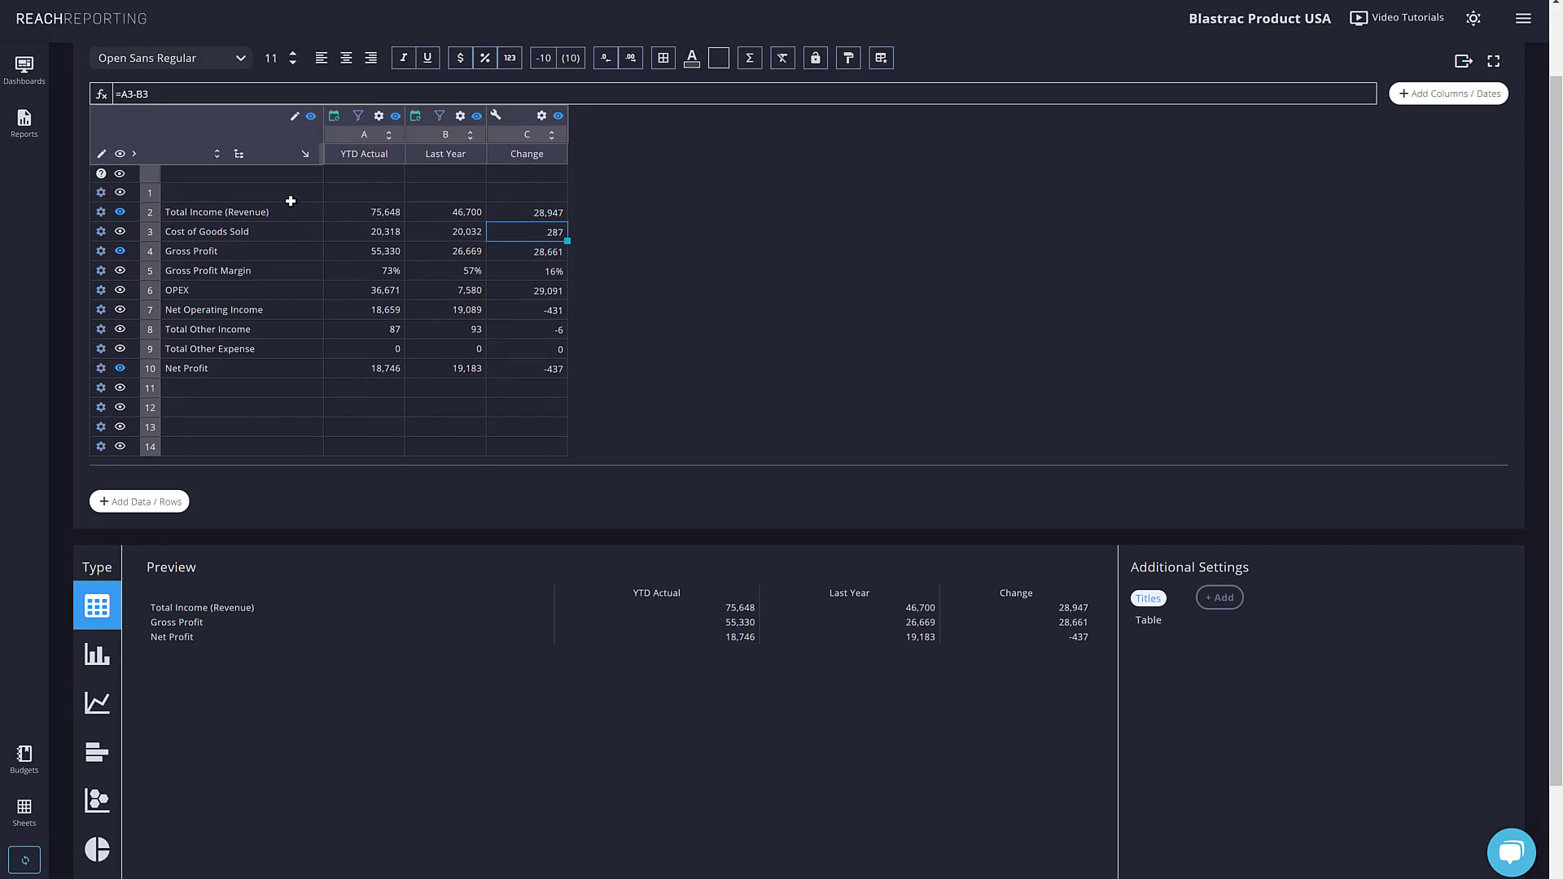
{"action": "left_click", "coordinate": [122, 155]}
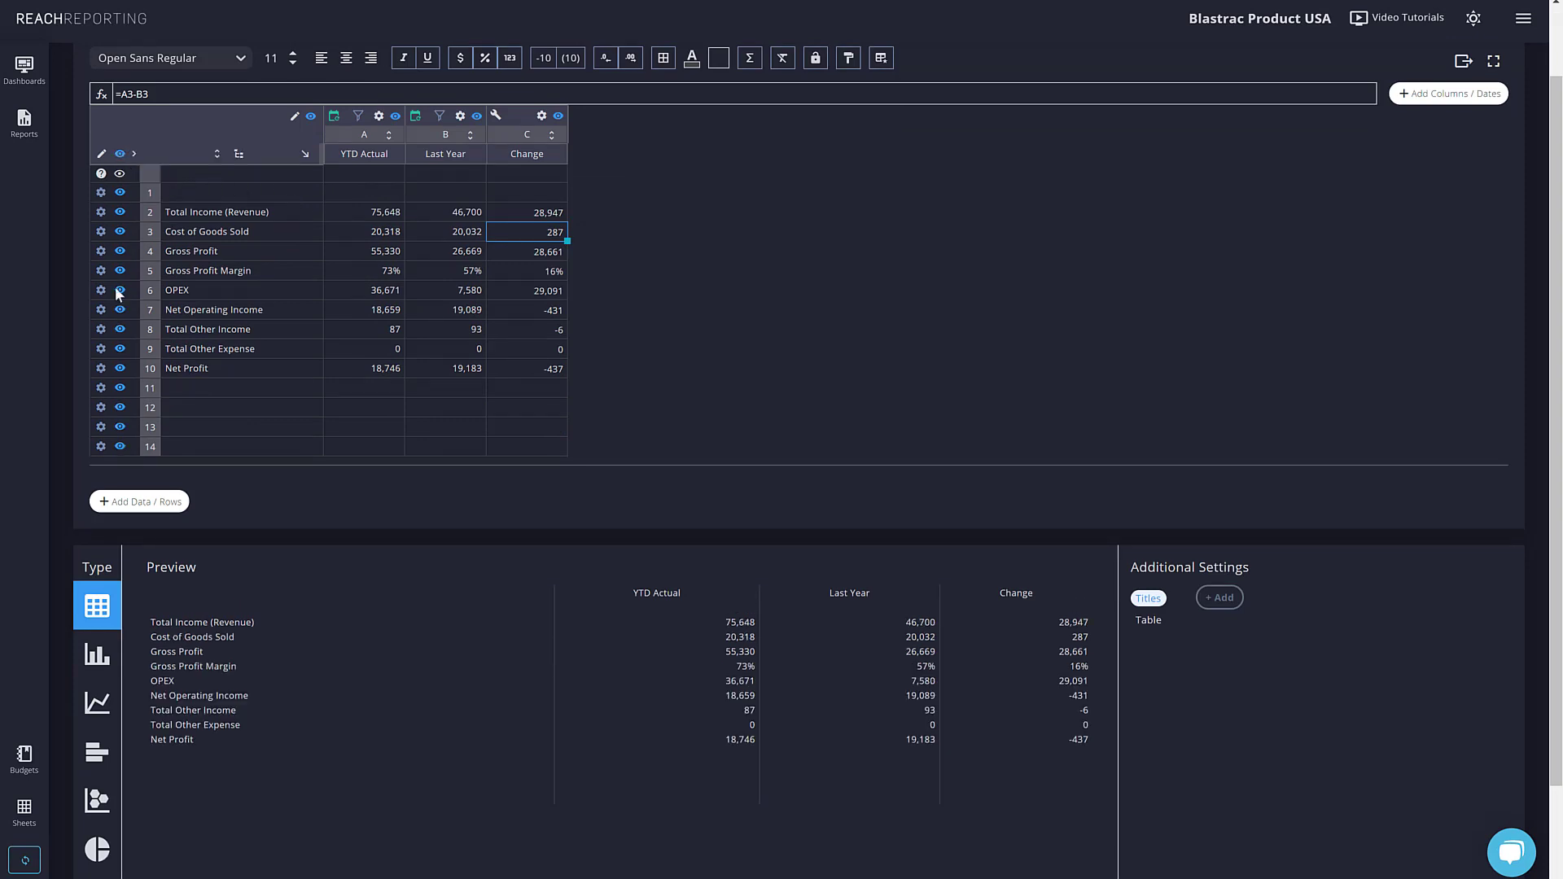
{"action": "left_click", "coordinate": [96, 663]}
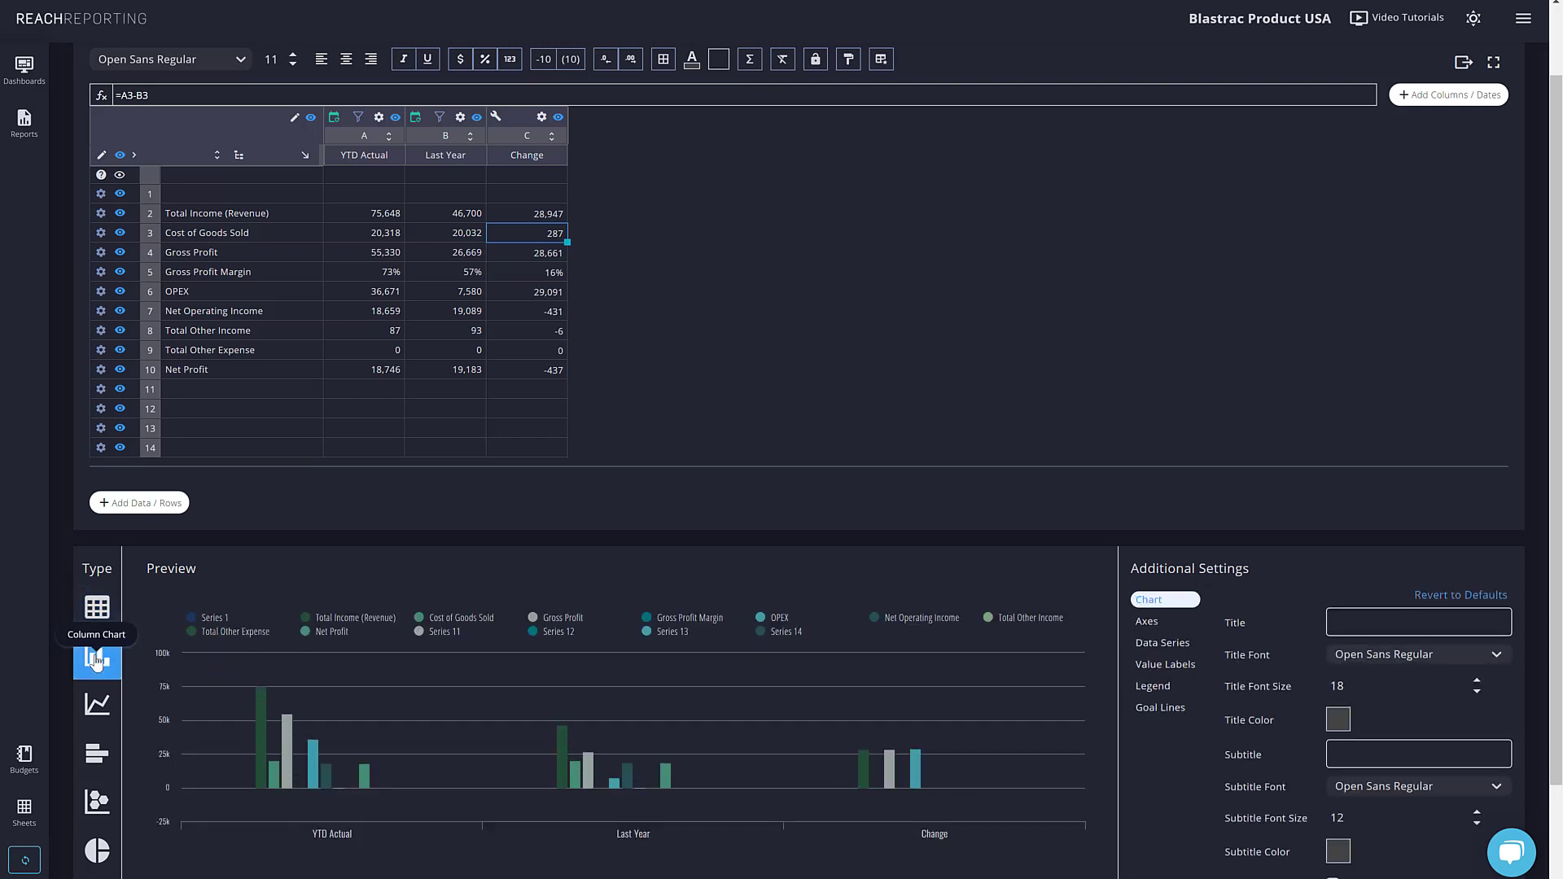
{"action": "left_click", "coordinate": [98, 737]}
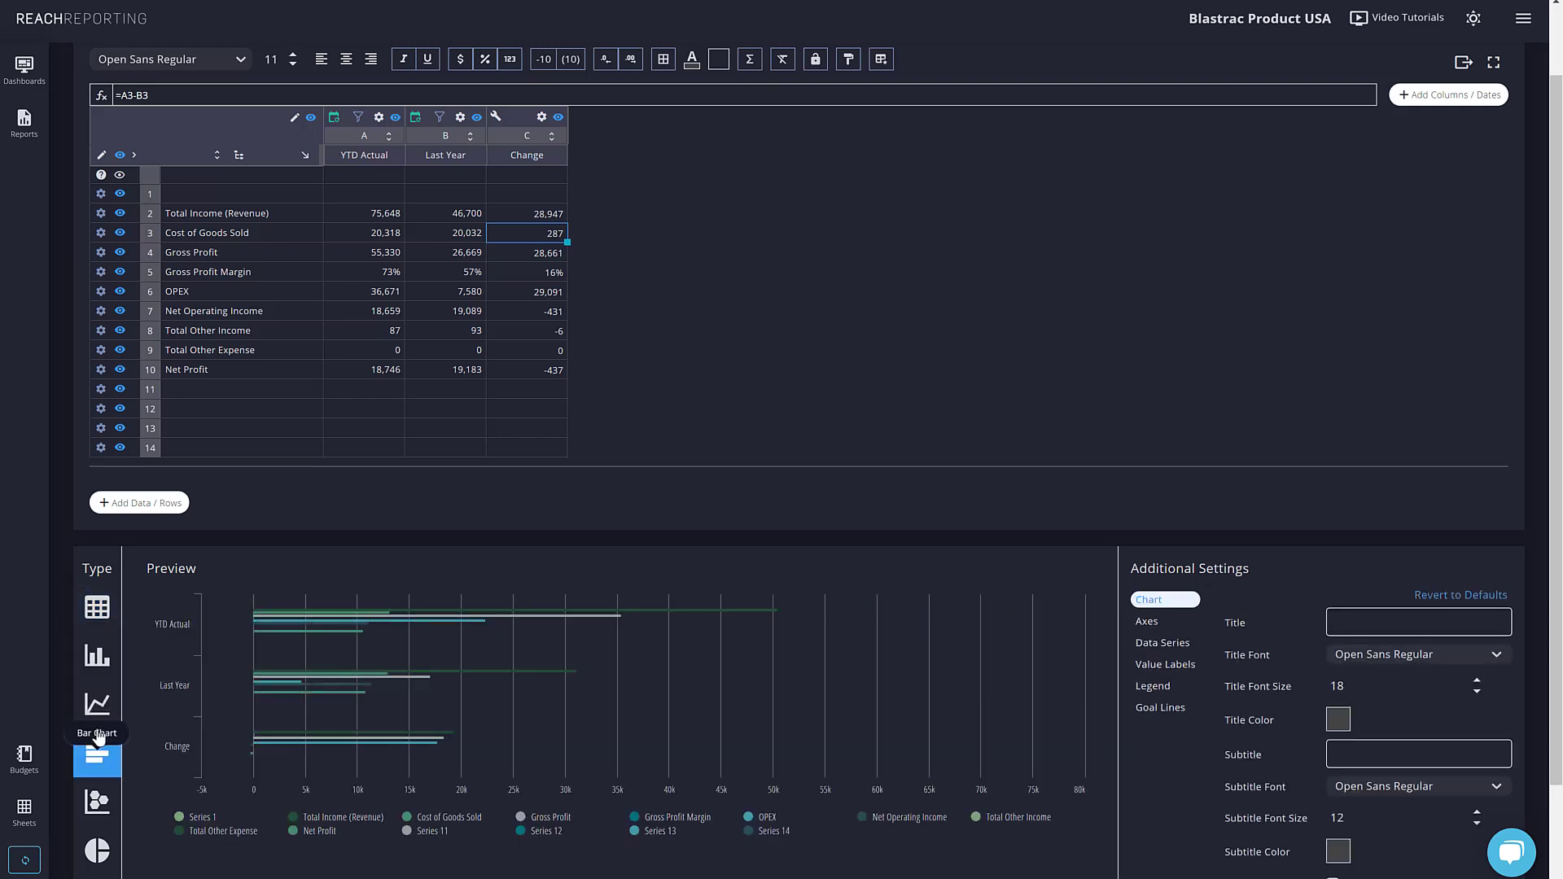
{"action": "left_click", "coordinate": [99, 720]}
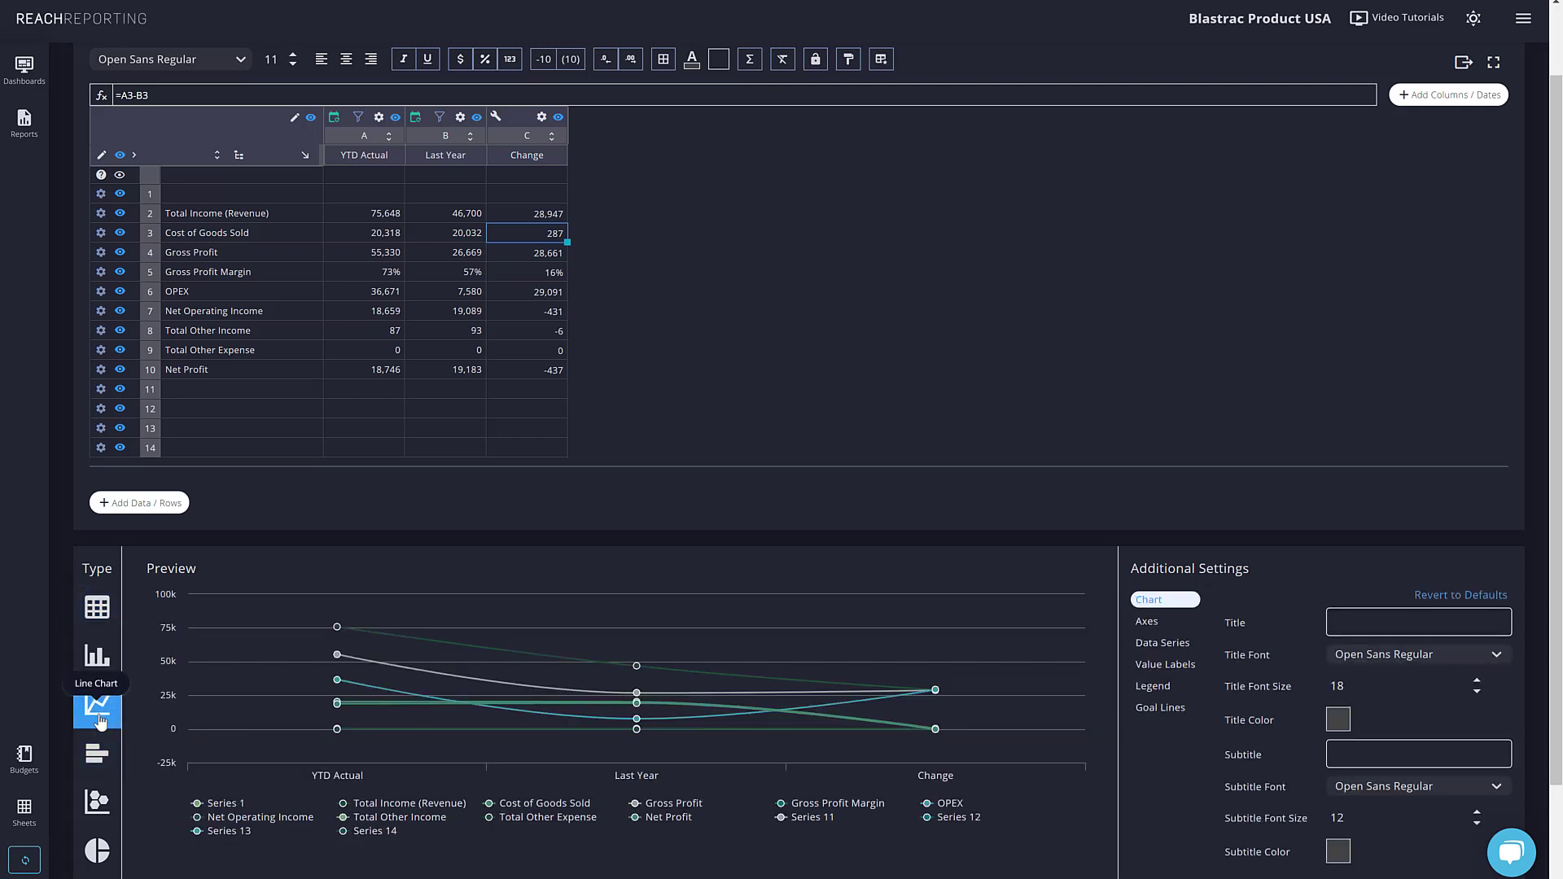
{"action": "left_click", "coordinate": [101, 659]}
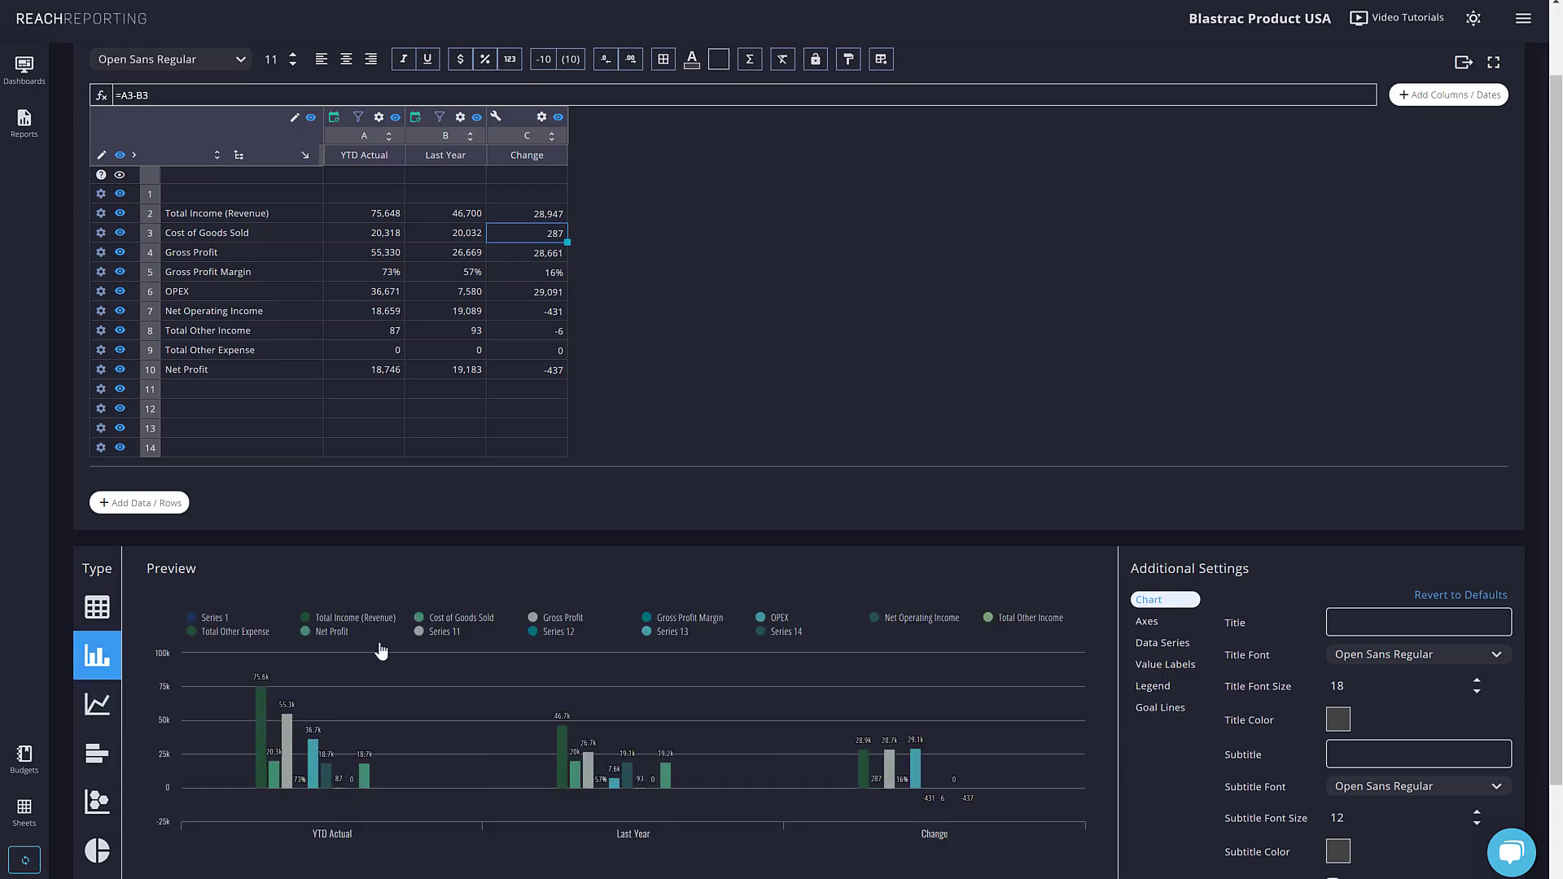
- Examine the column chart's settings for axes, data series, value labels and legend
{"action": "left_click", "coordinate": [1143, 623]}
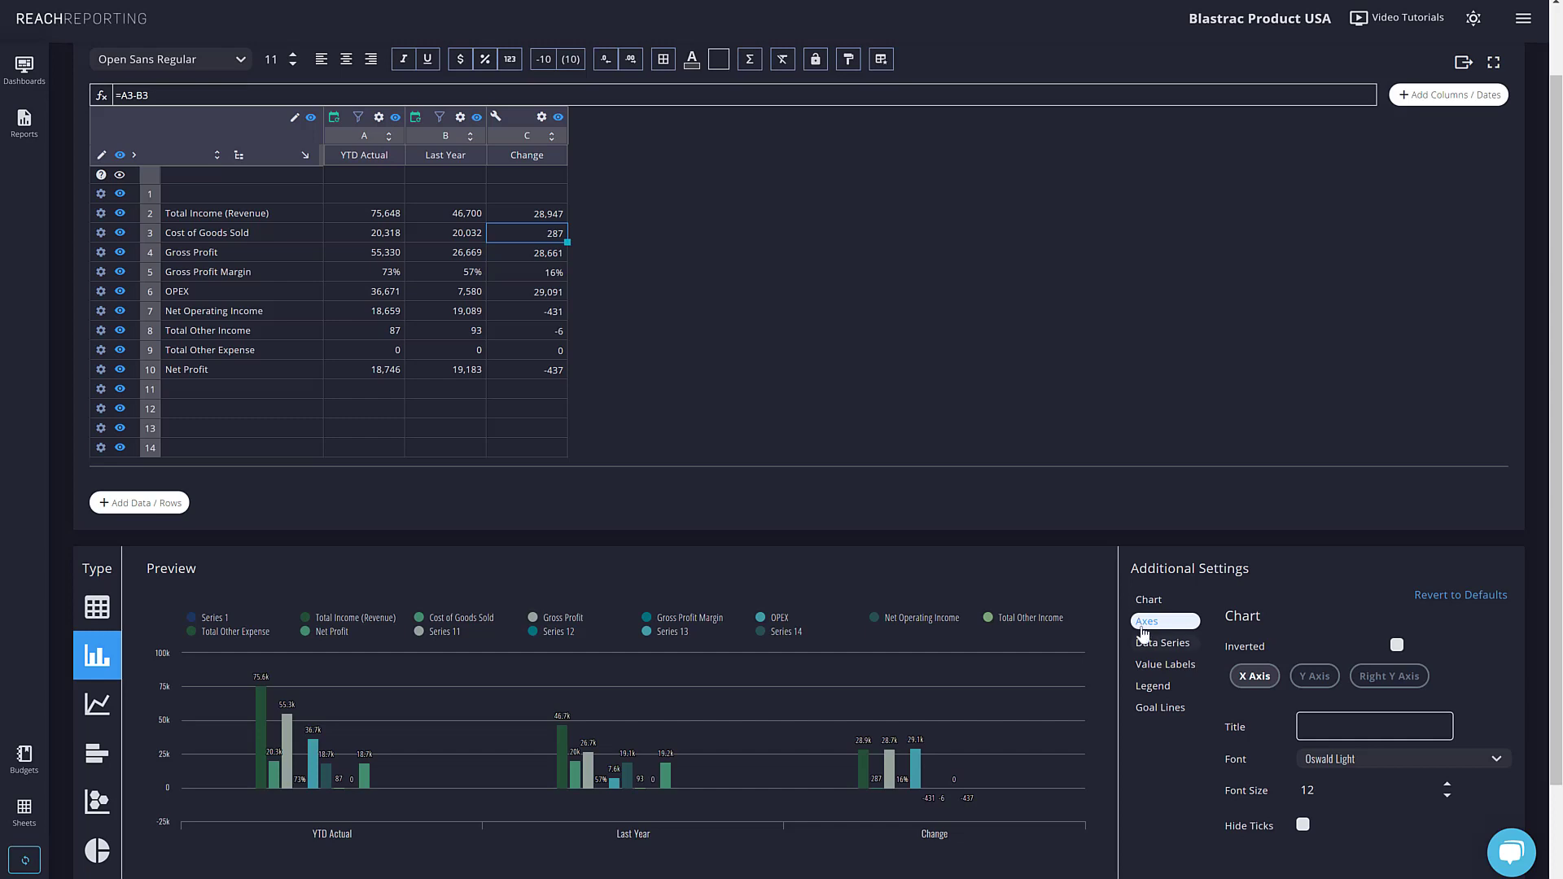
{"action": "left_click", "coordinate": [1146, 645]}
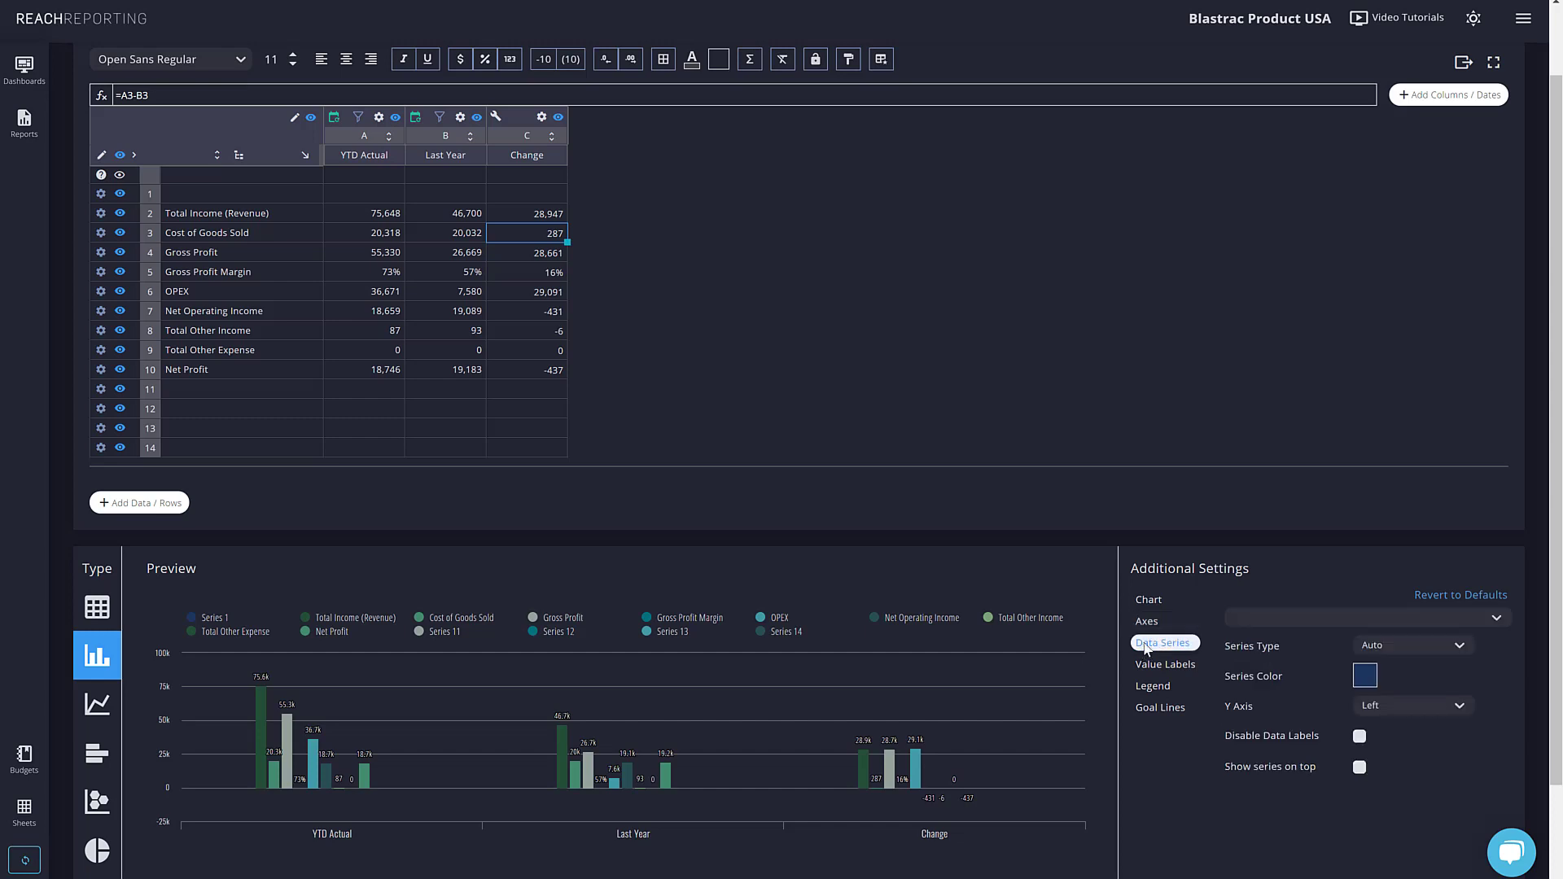
{"action": "left_click", "coordinate": [1145, 664]}
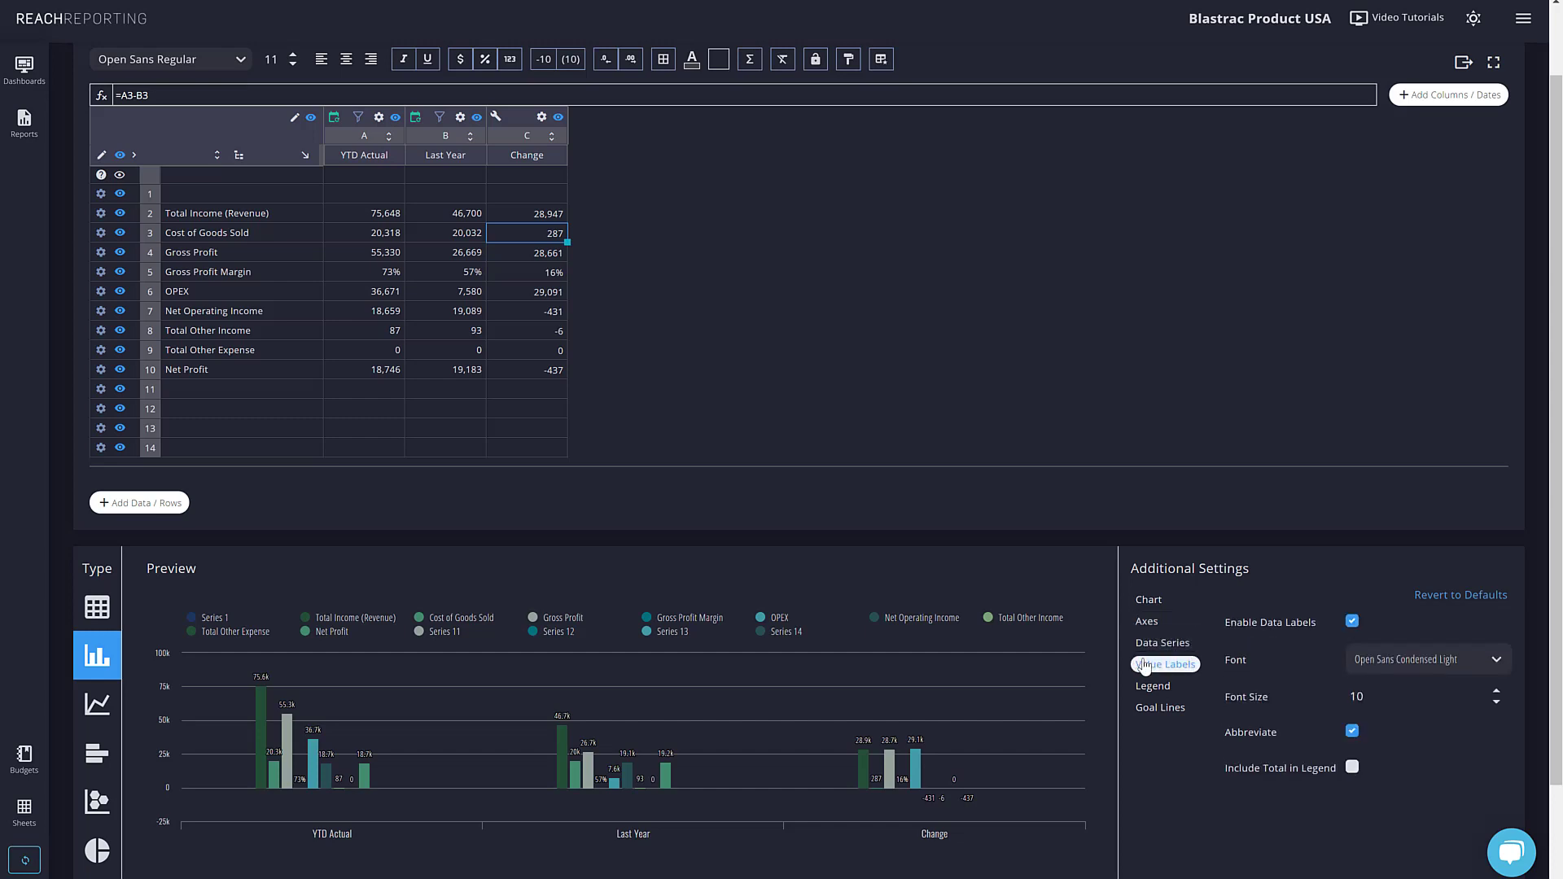
{"action": "left_click", "coordinate": [1144, 688]}
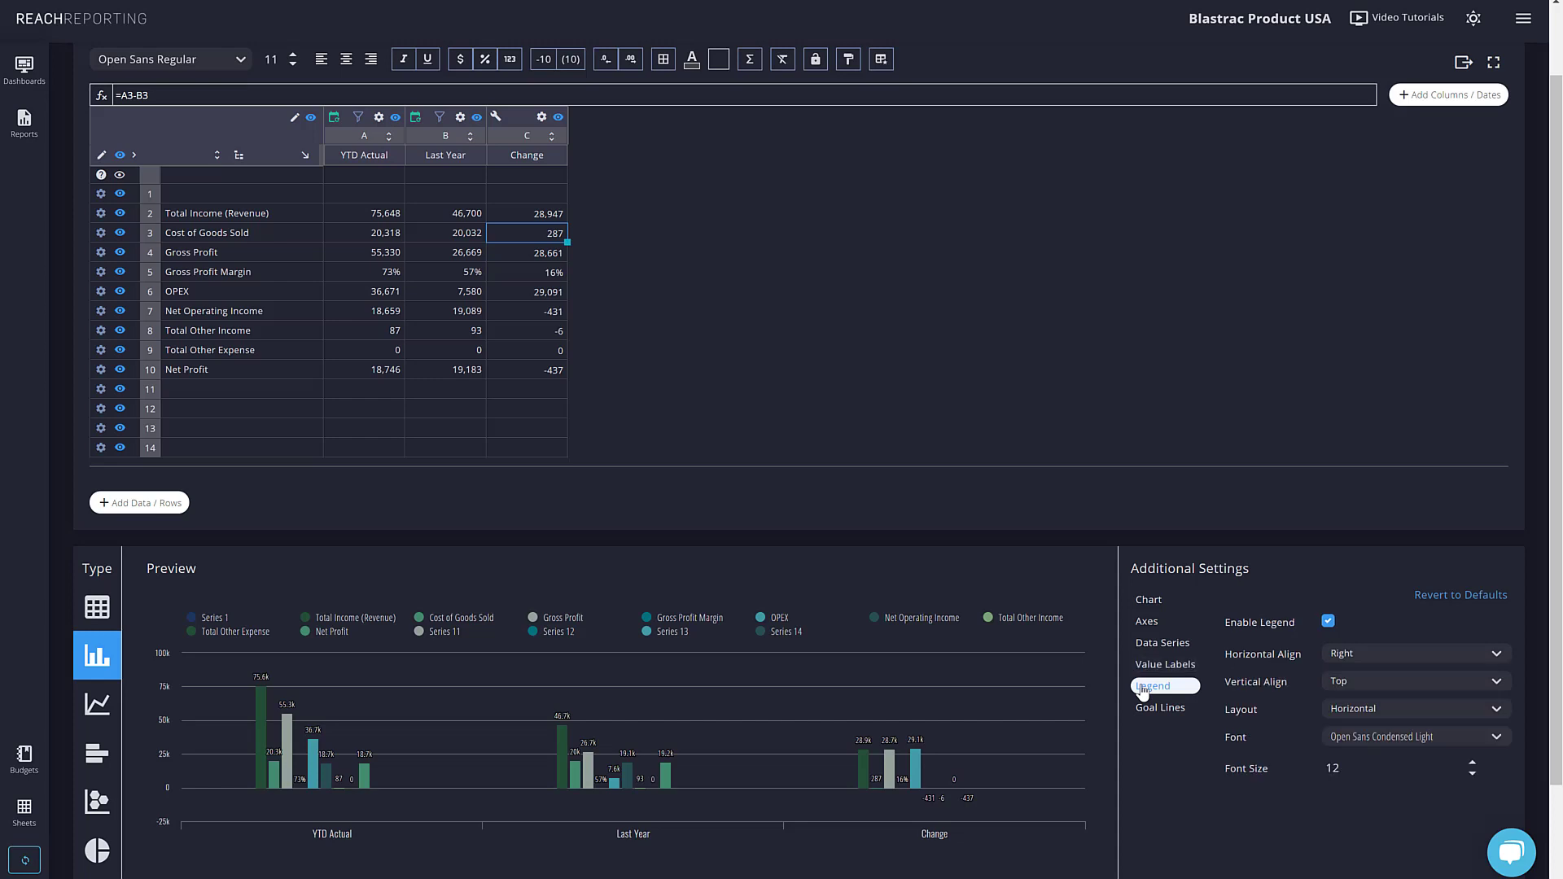
- Add an orange-red goal line to the column chart with value 20000 and title Goal Line 20K
{"action": "left_click", "coordinate": [1156, 707]}
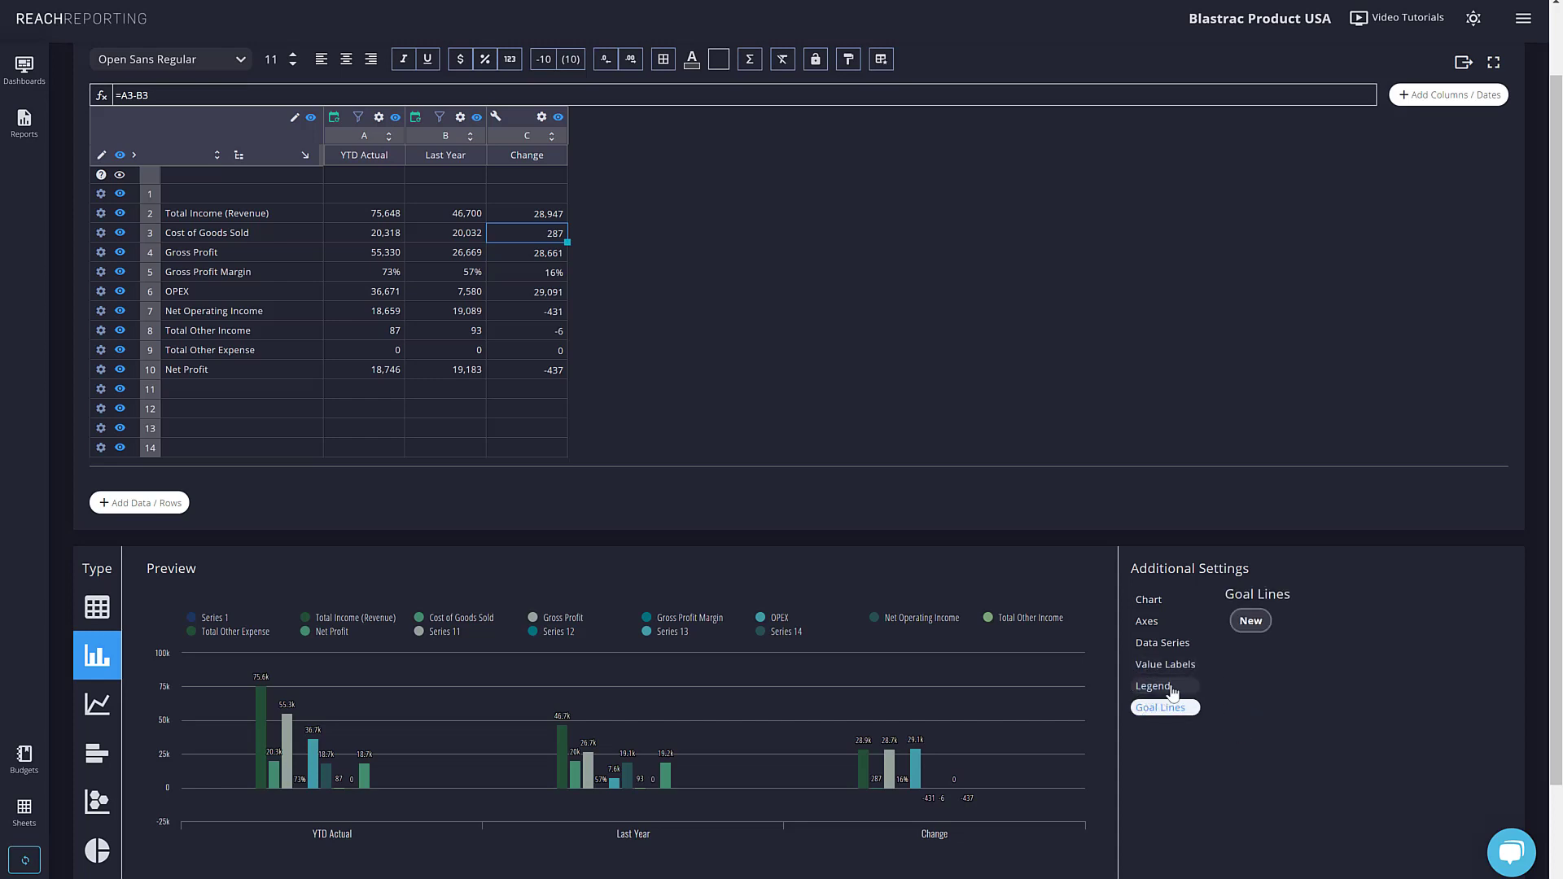
{"action": "left_click", "coordinate": [1251, 631]}
{"action": "left_click", "coordinate": [1419, 680]}
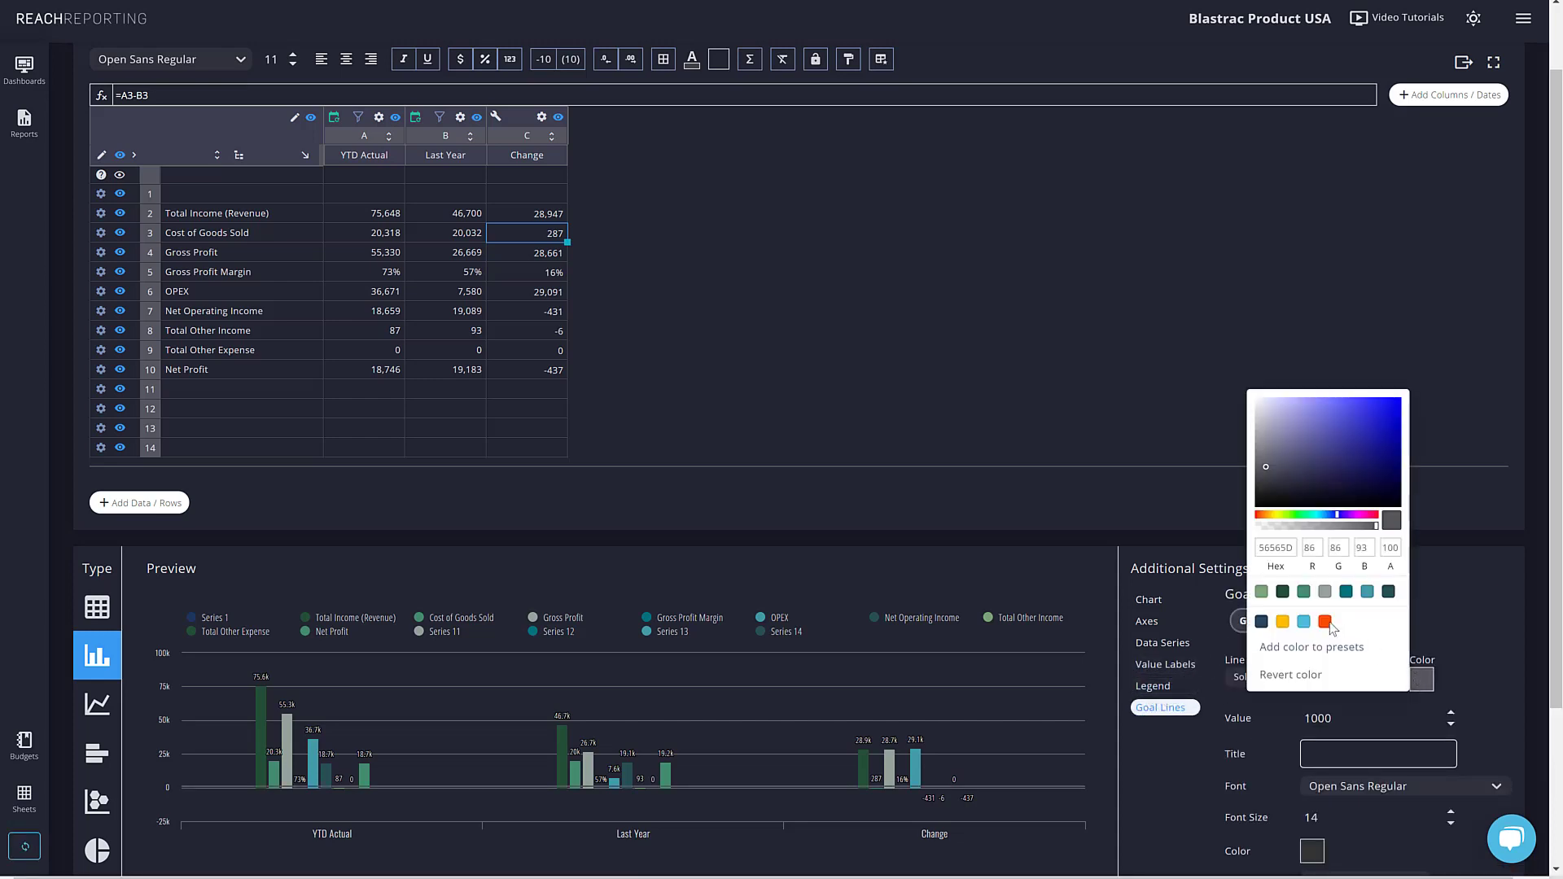
{"action": "left_click", "coordinate": [1327, 623]}
{"action": "double_click", "coordinate": [1345, 720]}
{"action": "type", "text": "20000"}
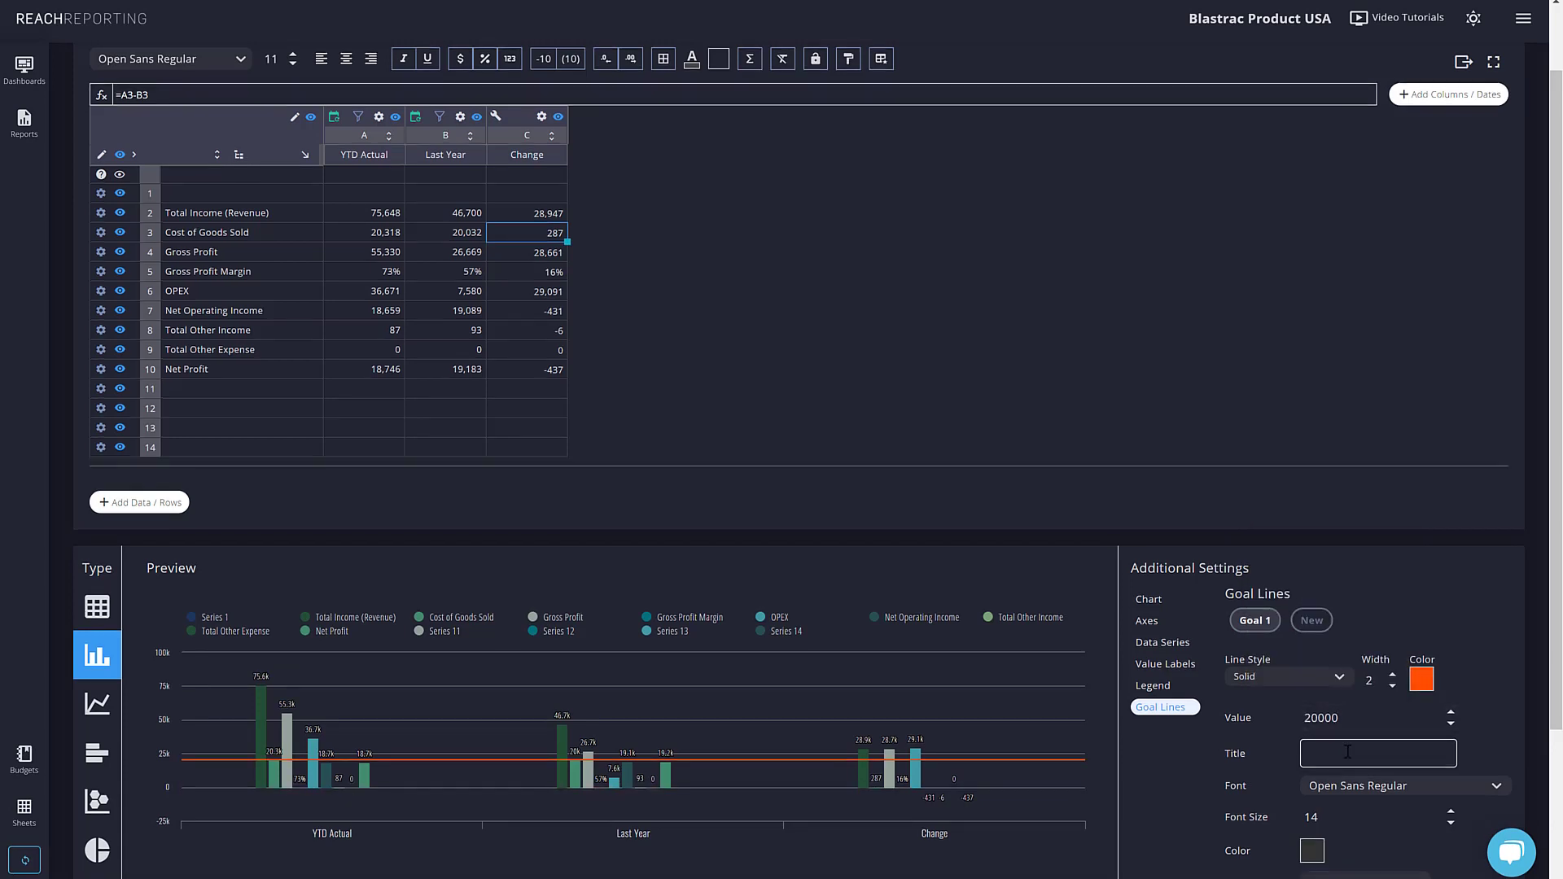
{"action": "scroll", "coordinate": [1200, 741], "scroll_direction": "down", "scroll_amount": 1}
{"action": "left_click", "coordinate": [1347, 668]}
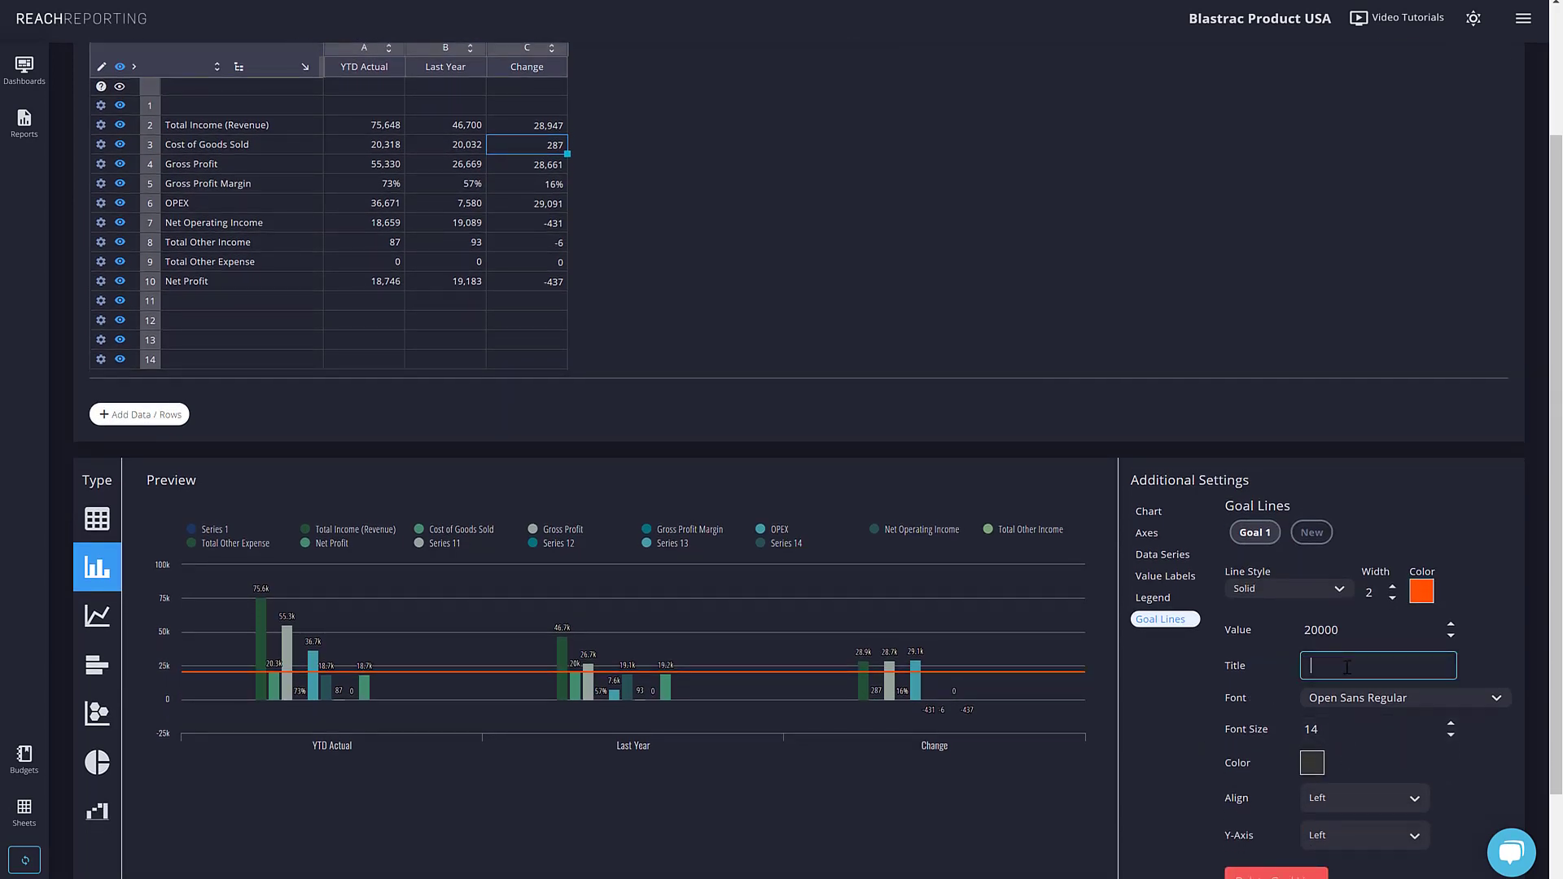
{"action": "type", "text": "Goal Line 20K"}
- Try the line chart type, and set the metric's display type back to Table
{"action": "left_click", "coordinate": [102, 627]}
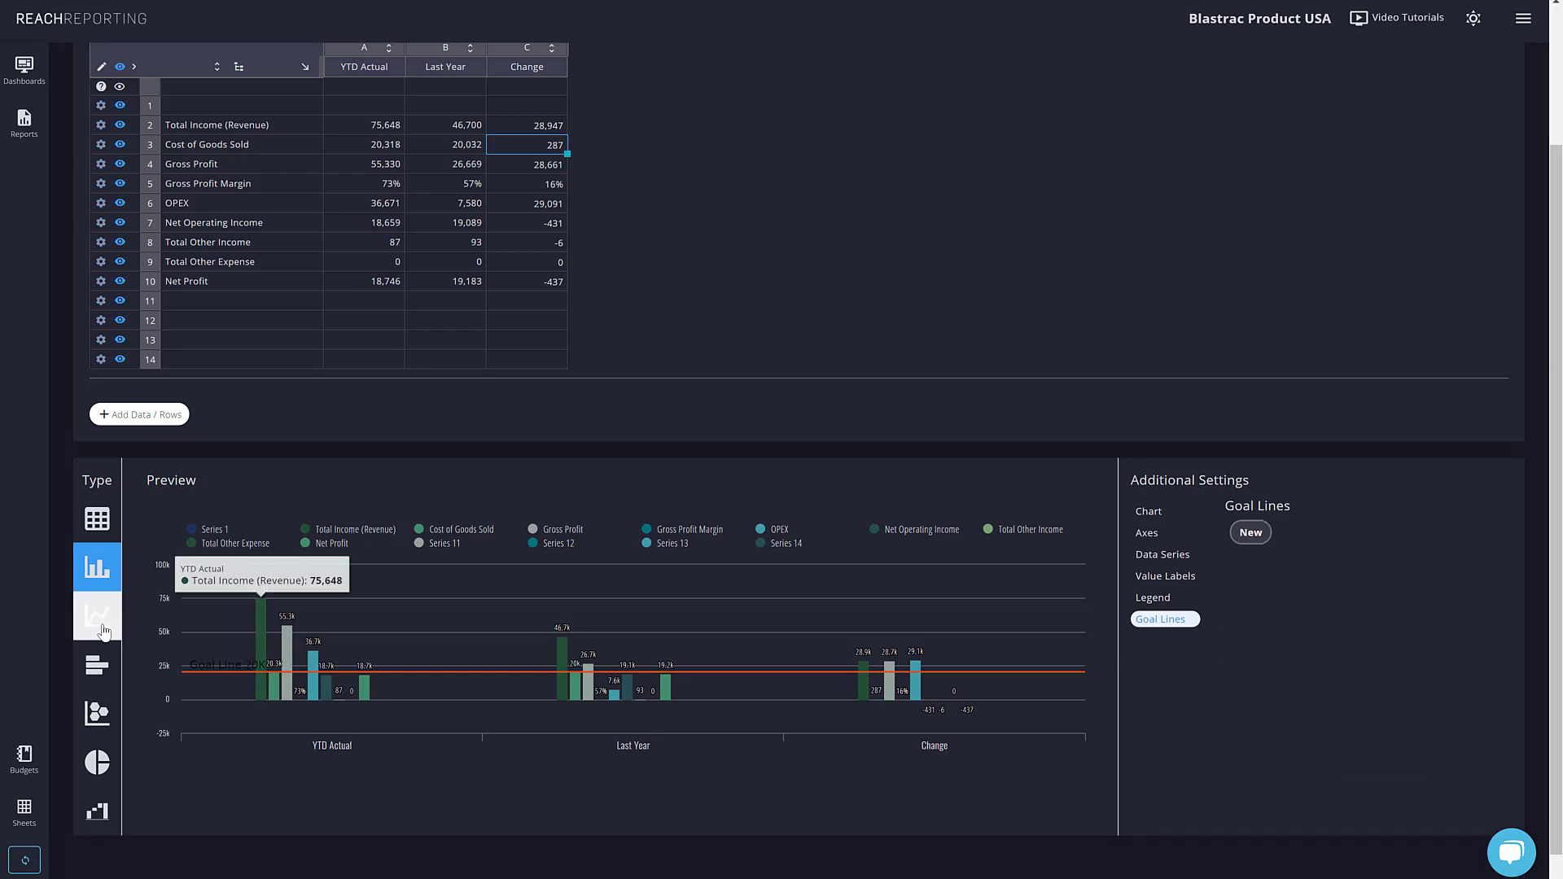
{"action": "left_click", "coordinate": [98, 518]}
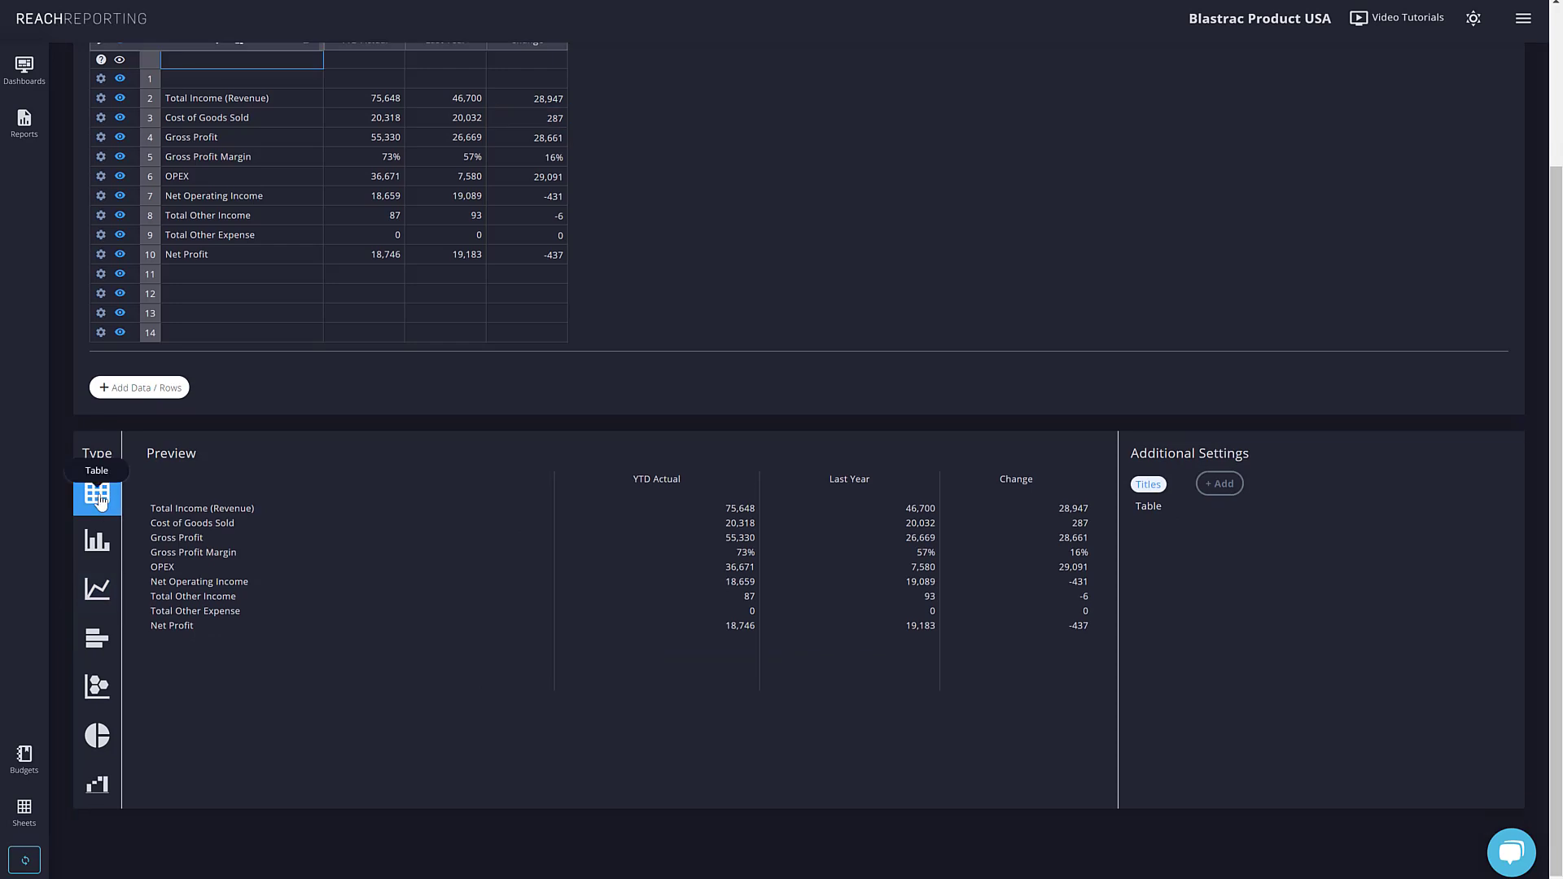
- Format the YTD Actual, Last Year and Change column titles as underlined Open Sans Bold at size 14
{"action": "scroll", "coordinate": [140, 469], "scroll_direction": "up", "scroll_amount": 3}
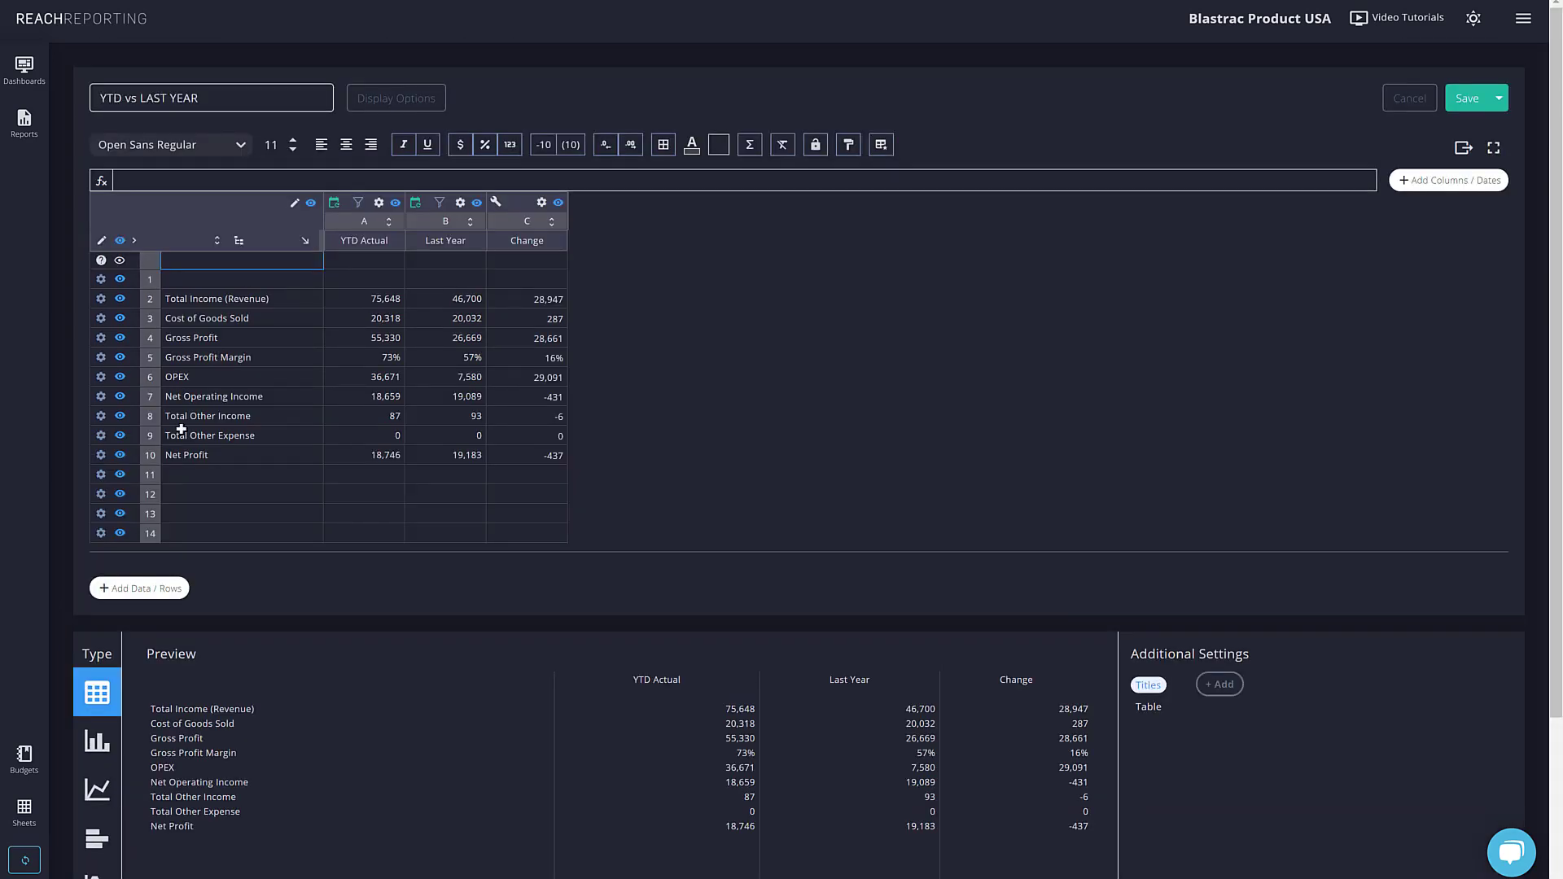
{"action": "left_click_drag", "start_coordinate": [368, 240], "coordinate": [502, 247]}
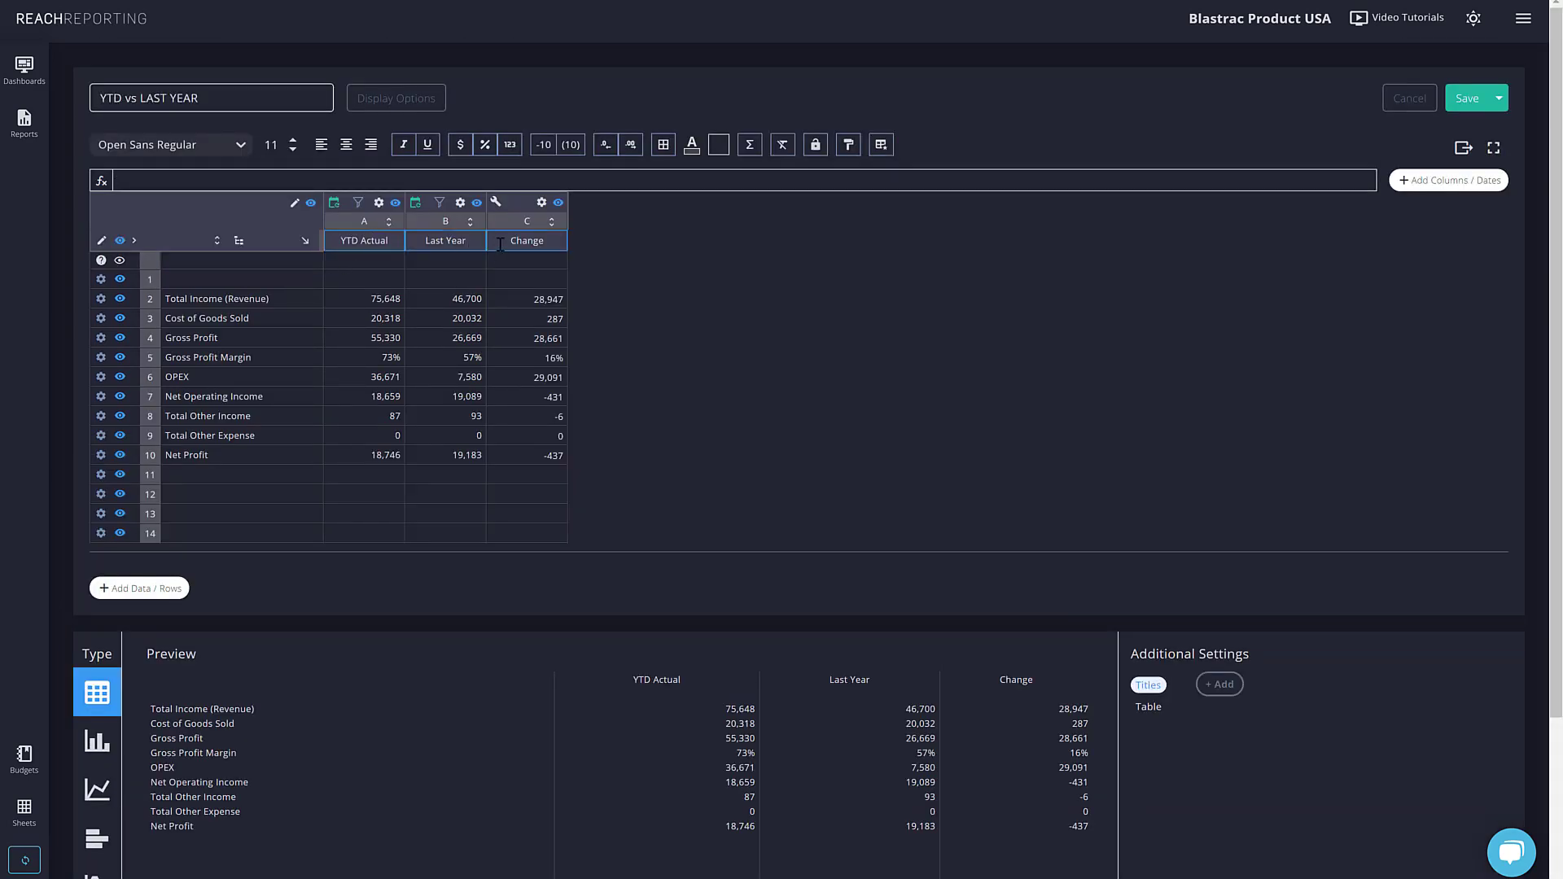
{"action": "left_click", "coordinate": [428, 145]}
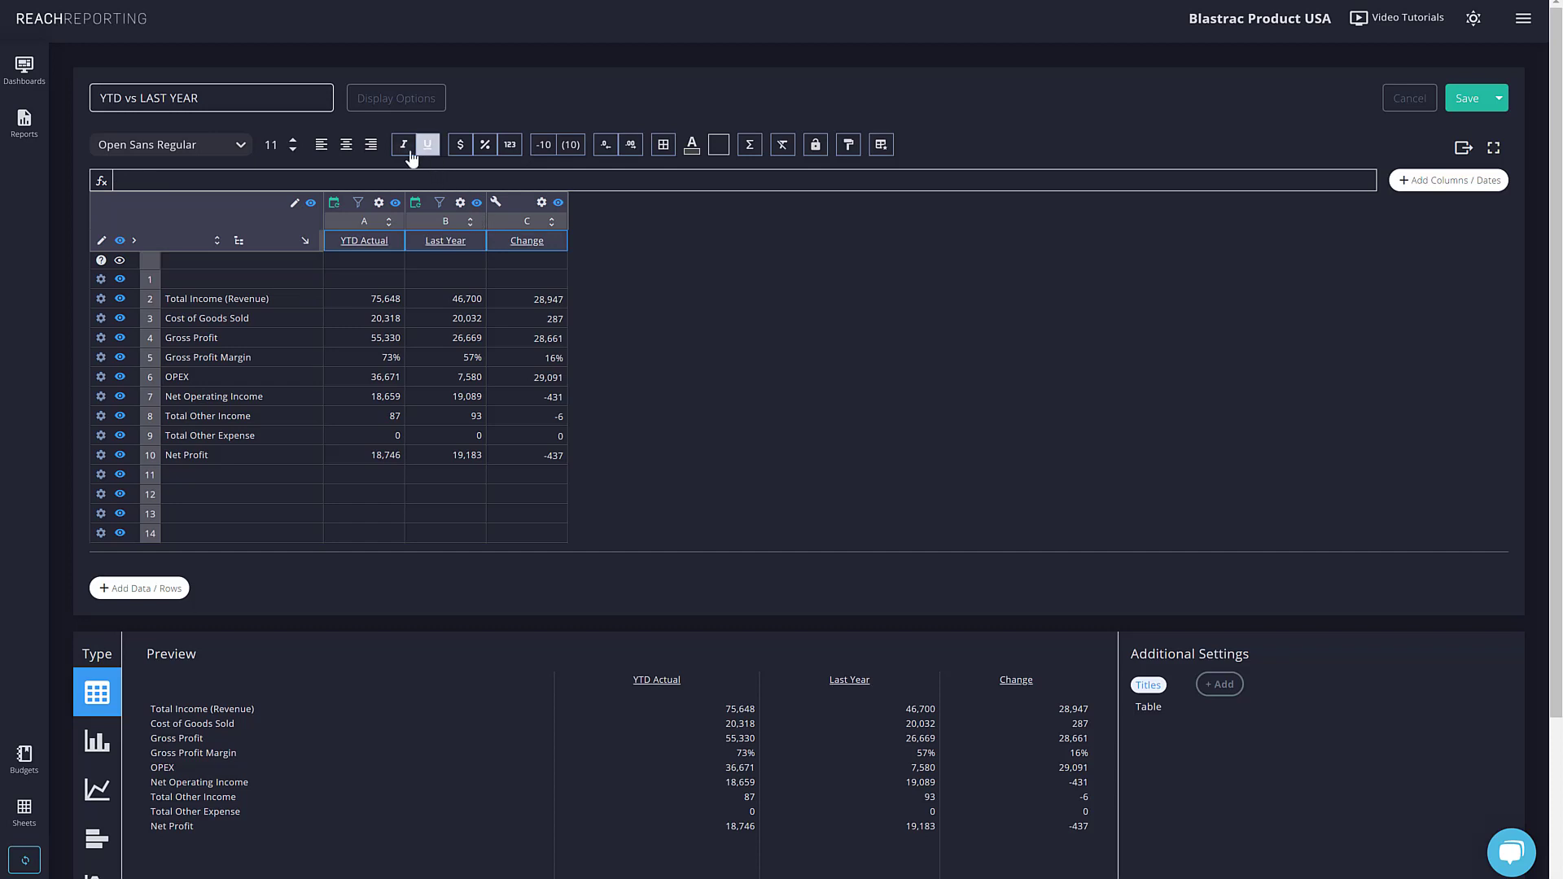
{"action": "left_click", "coordinate": [227, 152]}
{"action": "left_click", "coordinate": [184, 261]}
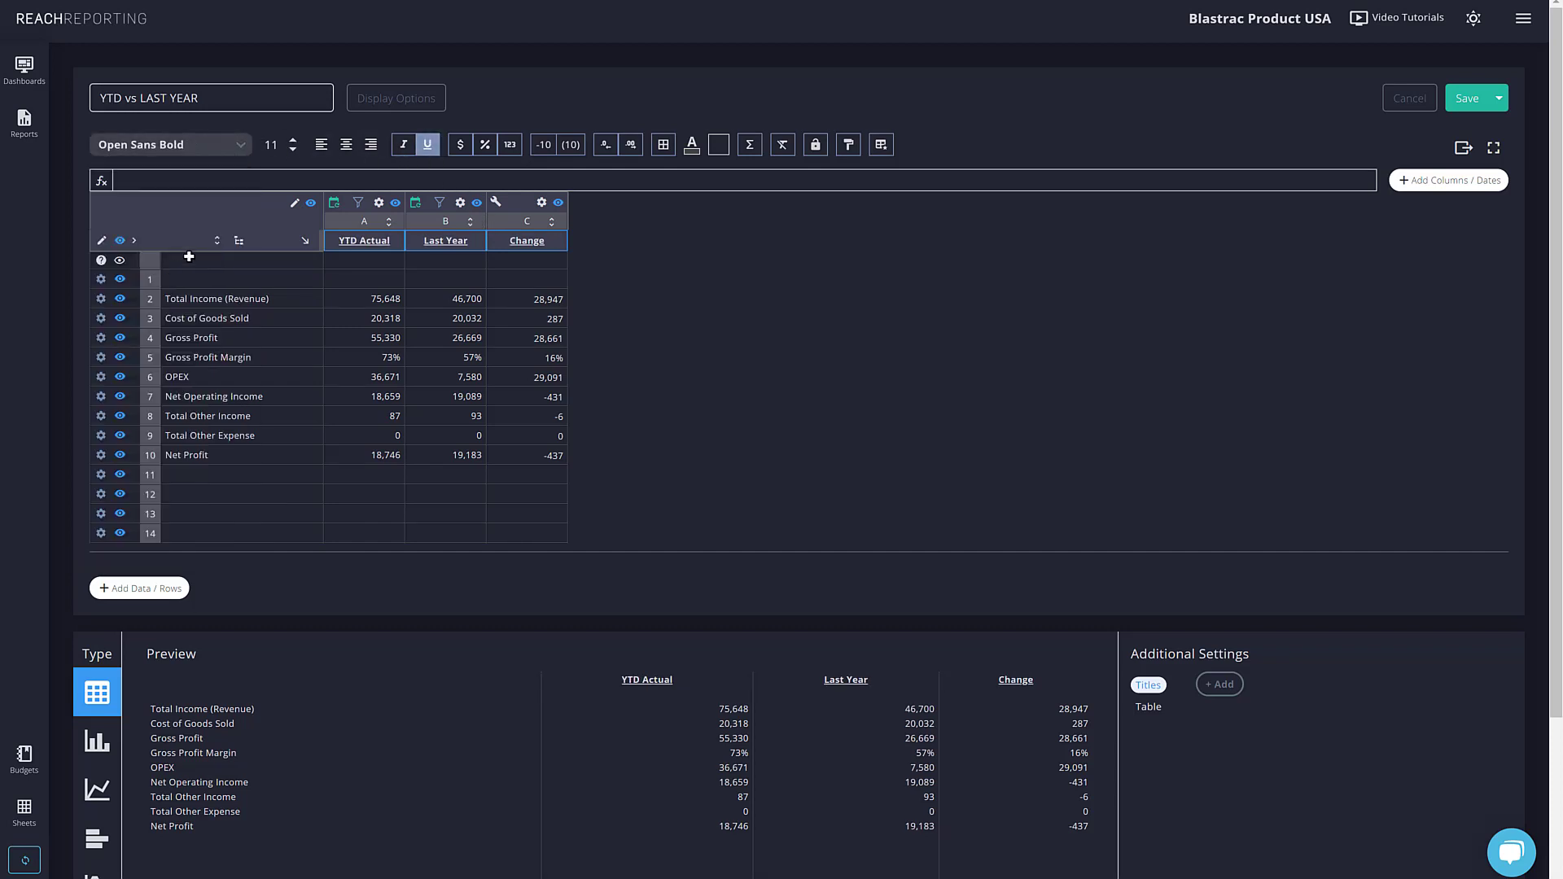
{"action": "left_click", "coordinate": [292, 142]}
{"action": "left_click", "coordinate": [293, 142]}
{"action": "left_click", "coordinate": [293, 141]}
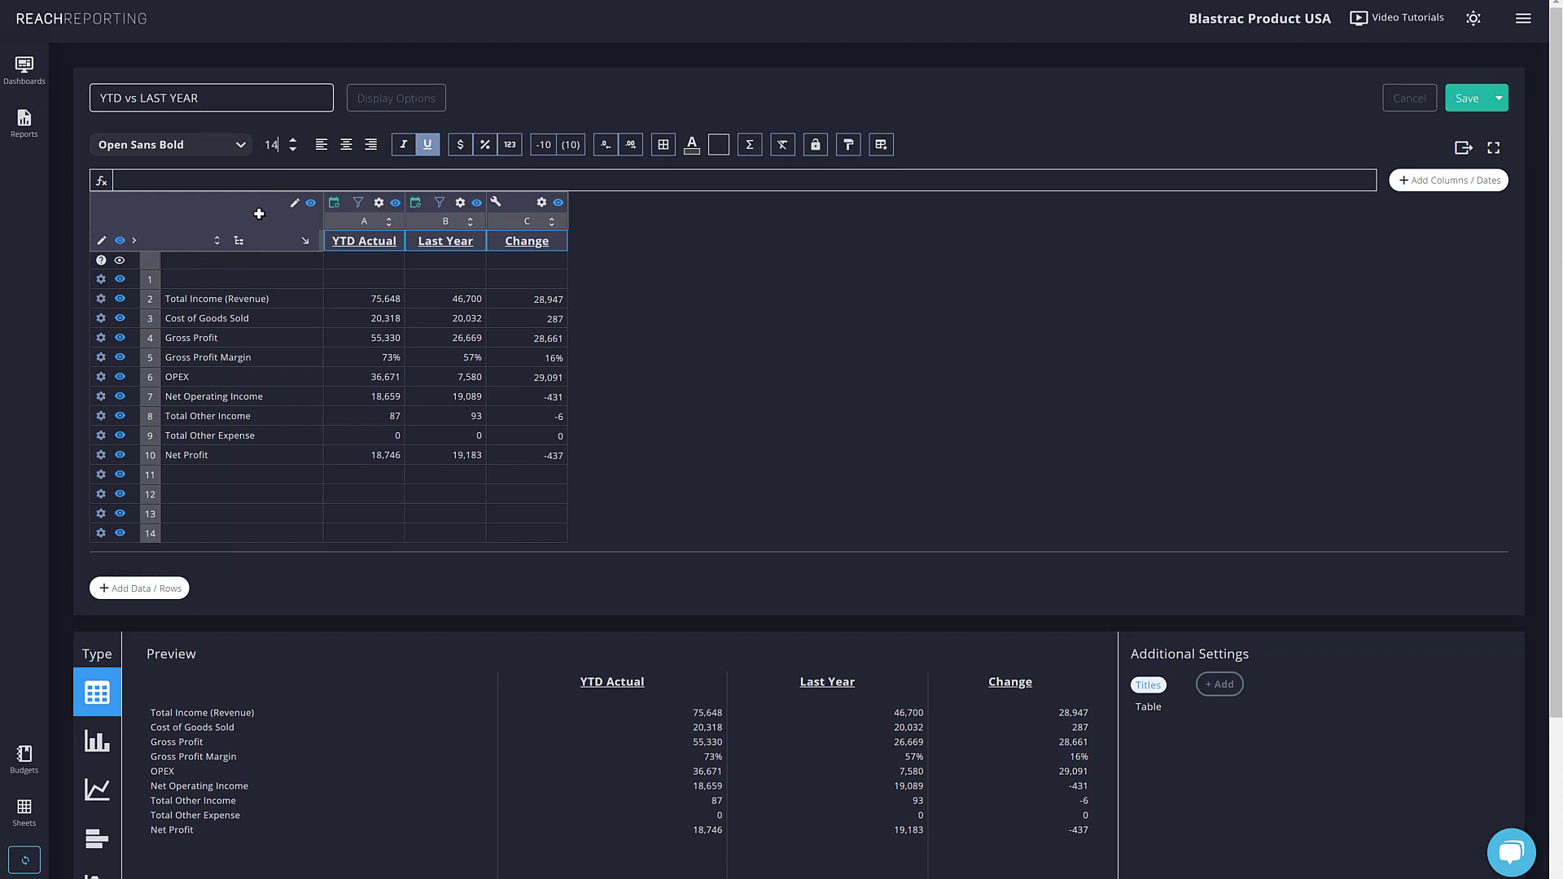
- Fill the Cost of Goods Sold label cell with the grey-green preset colour
{"action": "left_click", "coordinate": [215, 318]}
{"action": "left_click", "coordinate": [718, 145]}
{"action": "left_click", "coordinate": [790, 356]}
{"action": "left_click", "coordinate": [627, 193]}
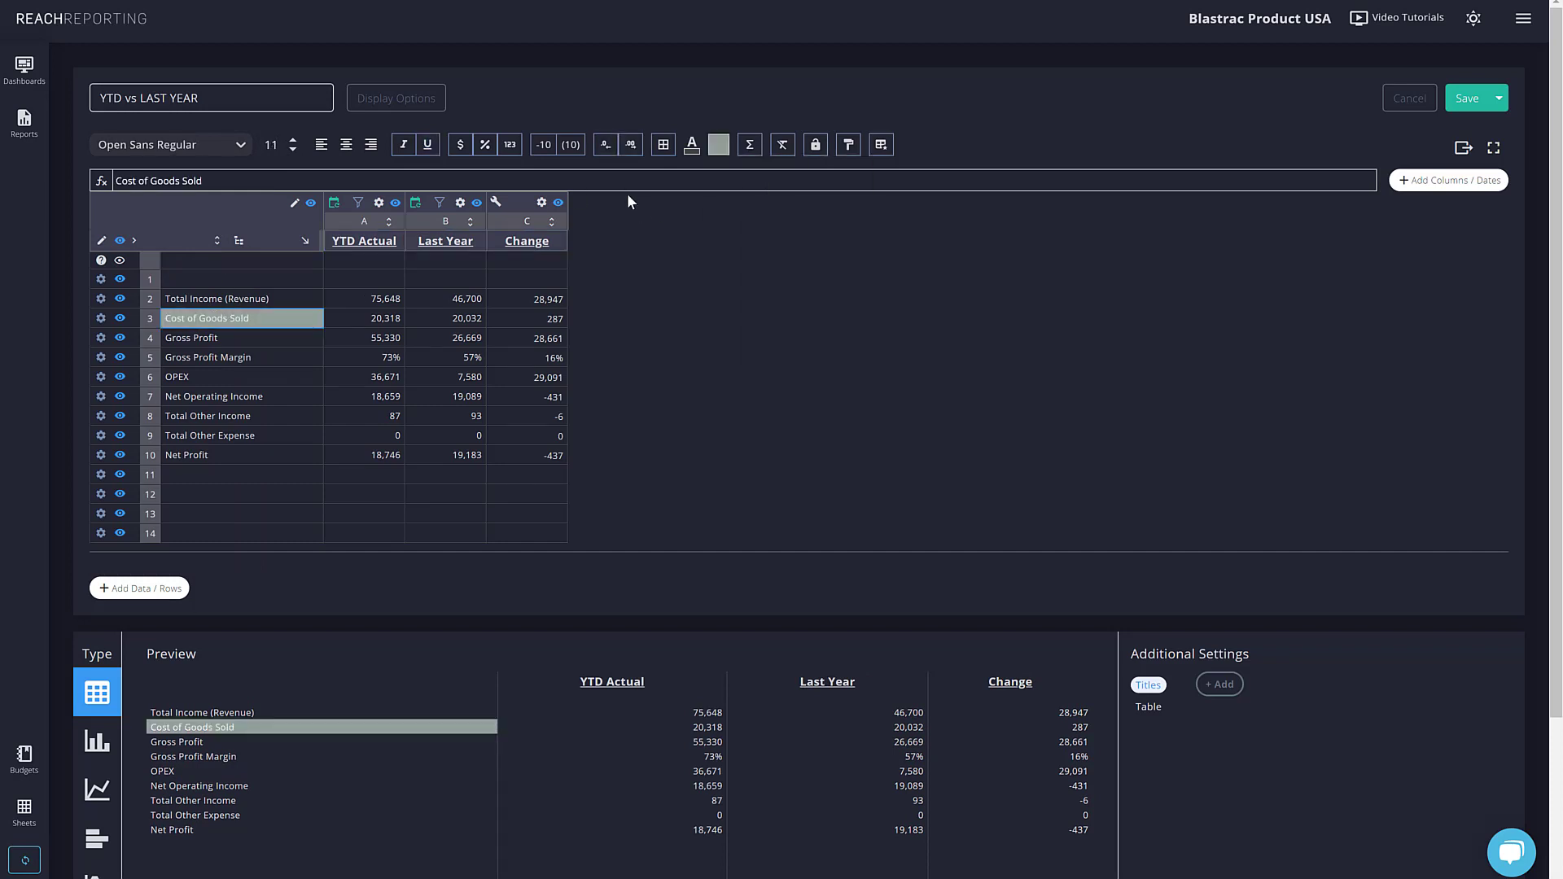
- Copy the Cost of Goods Sold cell's formatting to the Gross Profit Margin, Net Operating Income and Total Other Expense labels
{"action": "left_click", "coordinate": [233, 357]}
{"action": "left_click", "coordinate": [214, 318]}
{"action": "left_click", "coordinate": [847, 144]}
{"action": "left_click", "coordinate": [214, 357]}
{"action": "left_click", "coordinate": [295, 393]}
{"action": "left_click", "coordinate": [847, 144]}
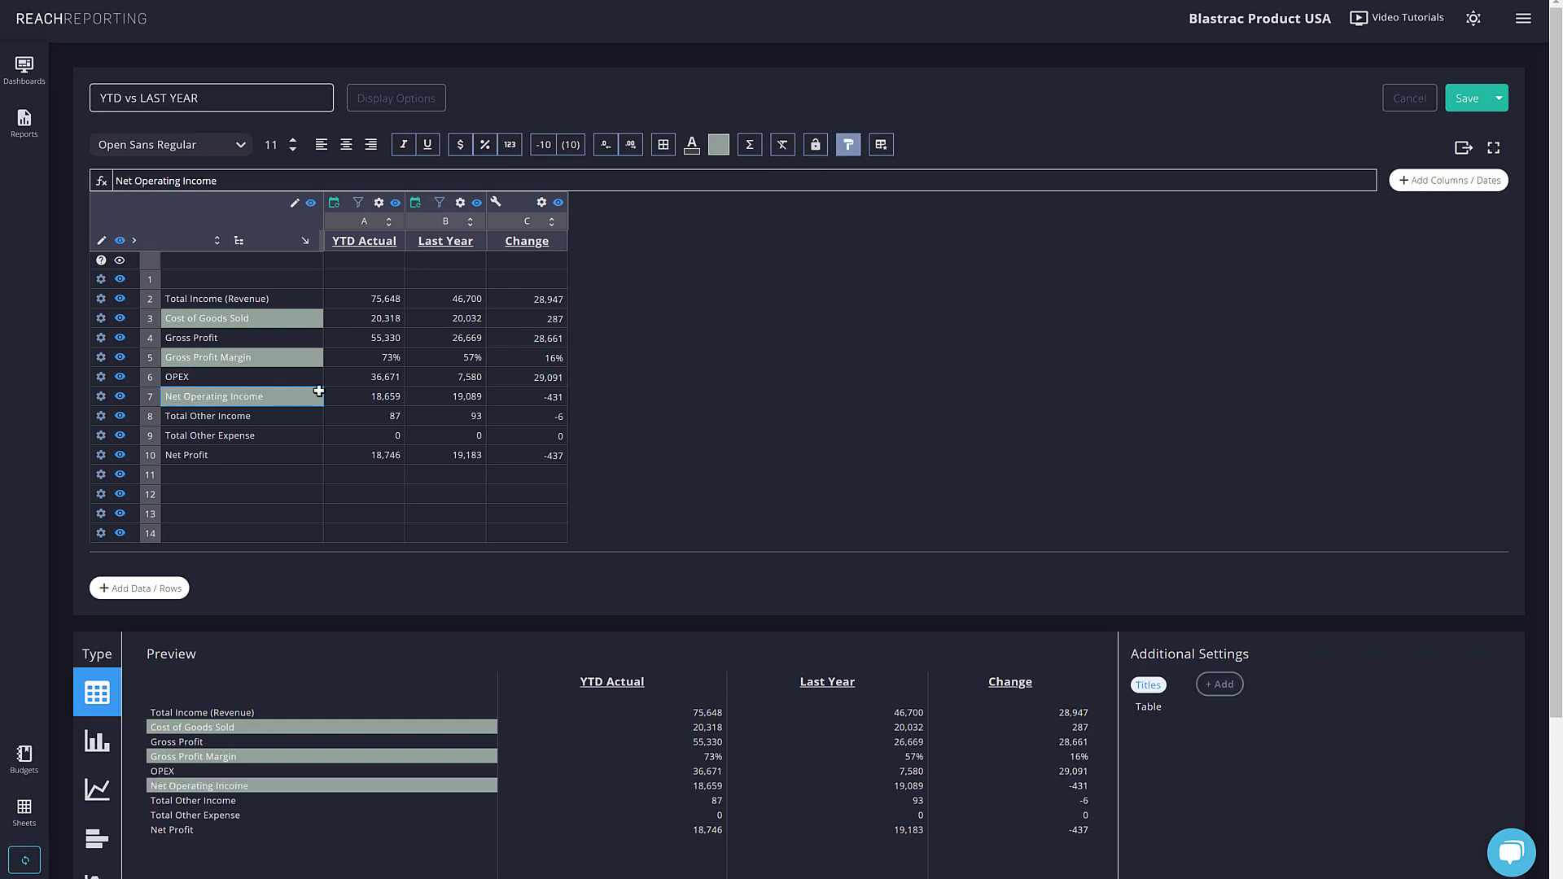
{"action": "left_click", "coordinate": [231, 431]}
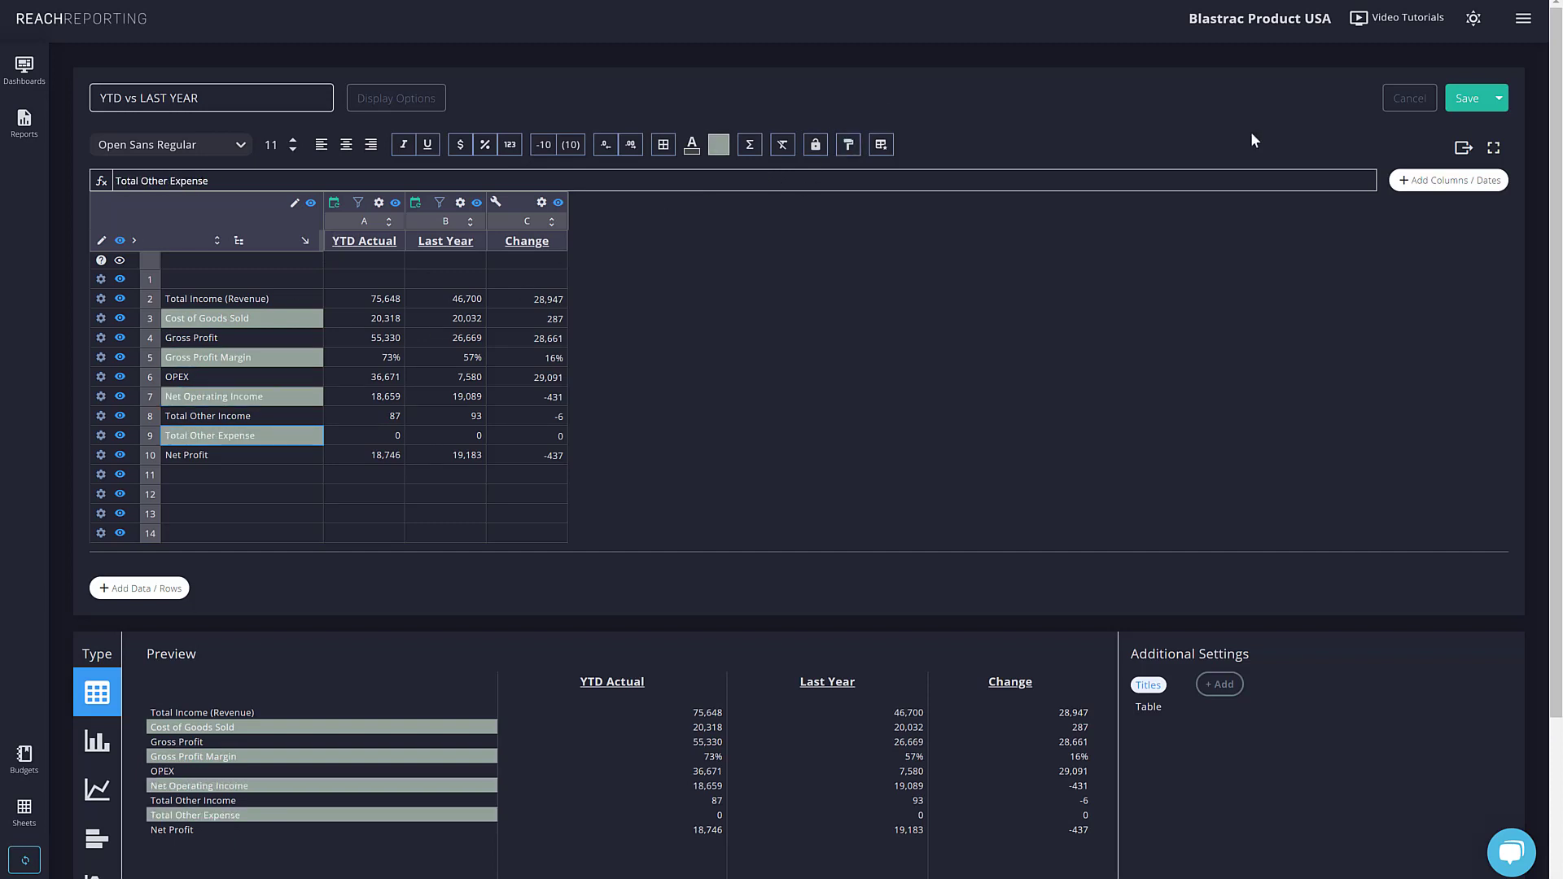
- Save the edited YTD vs LAST YEAR metric
{"action": "left_click", "coordinate": [1499, 98]}
{"action": "left_click", "coordinate": [1435, 133]}
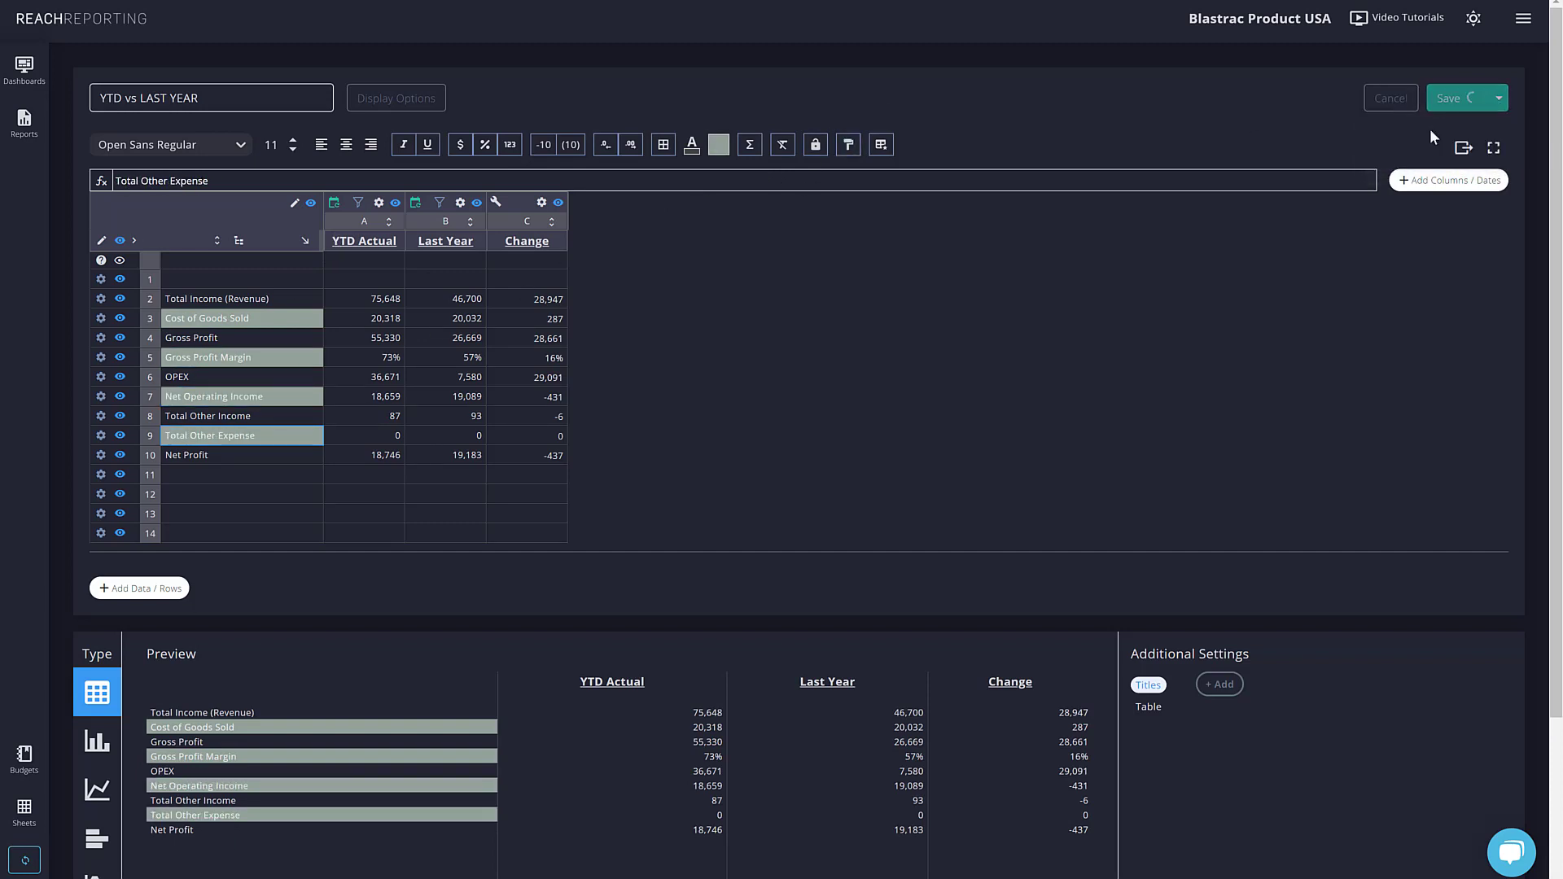